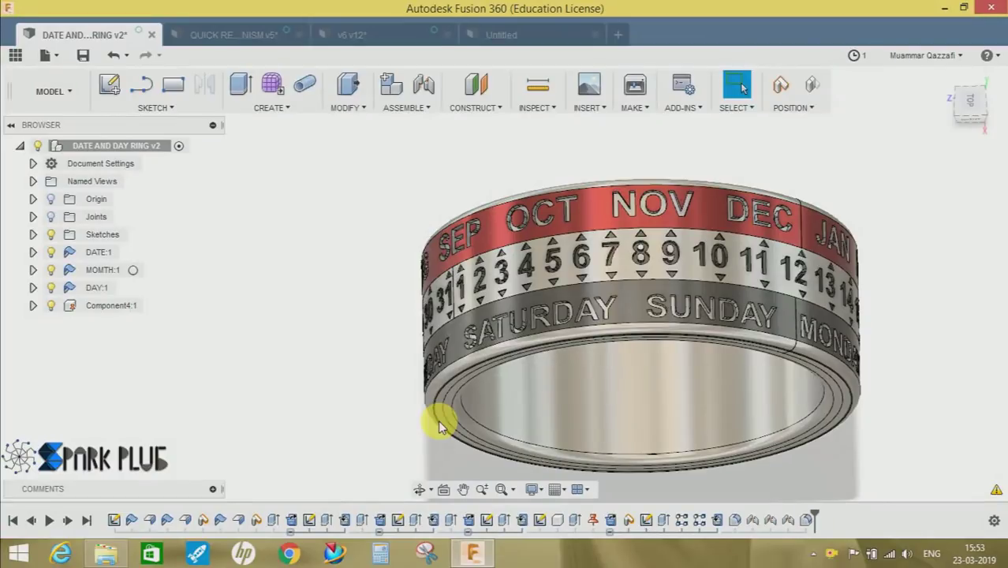
- Examine the finished date and day ring model from several angles, including its month, date and weekday bands
{"action": "middle_click_drag", "start_coordinate": [626, 374], "coordinate": [644, 344], "text": "shift"}
{"action": "scroll", "coordinate": [644, 343], "scroll_direction": "down", "scroll_amount": 2}
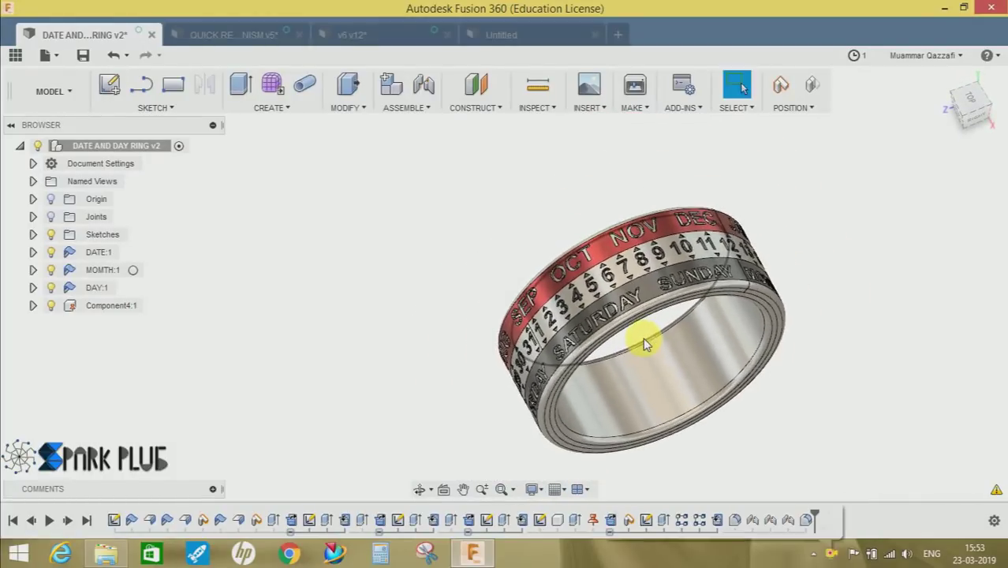
{"action": "scroll", "coordinate": [643, 338], "scroll_direction": "down", "scroll_amount": 2}
{"action": "scroll", "coordinate": [704, 325], "scroll_direction": "up", "scroll_amount": 3}
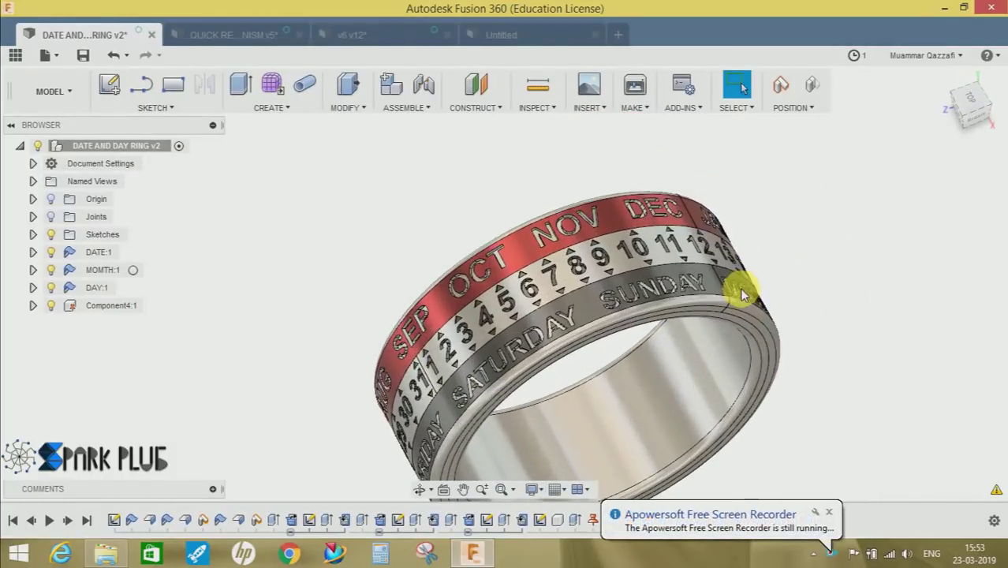
{"action": "scroll", "coordinate": [600, 284], "scroll_direction": "down", "scroll_amount": 1}
{"action": "middle_click_drag", "start_coordinate": [599, 278], "coordinate": [611, 259], "text": "shift"}
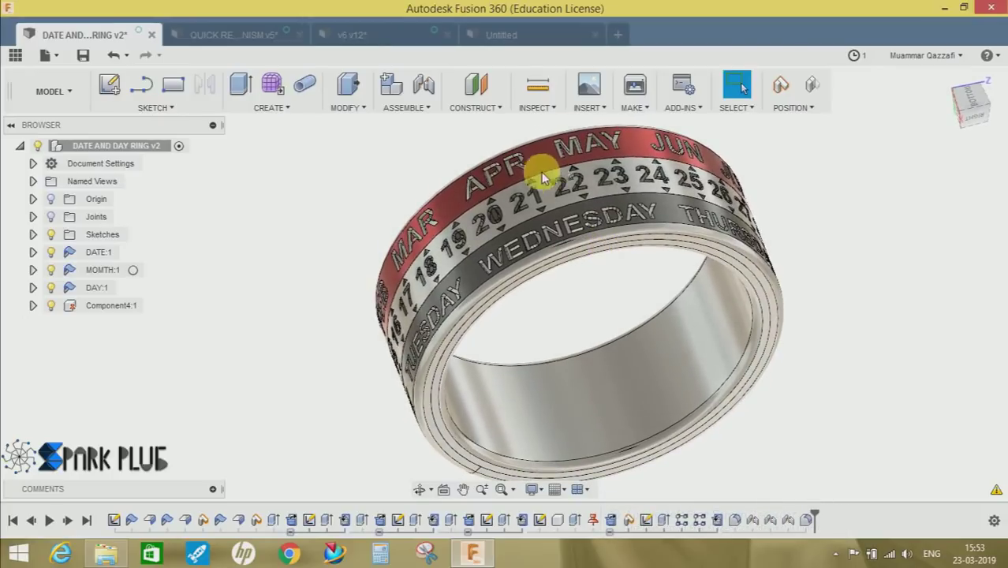
{"action": "scroll", "coordinate": [556, 155], "scroll_direction": "down", "scroll_amount": 1}
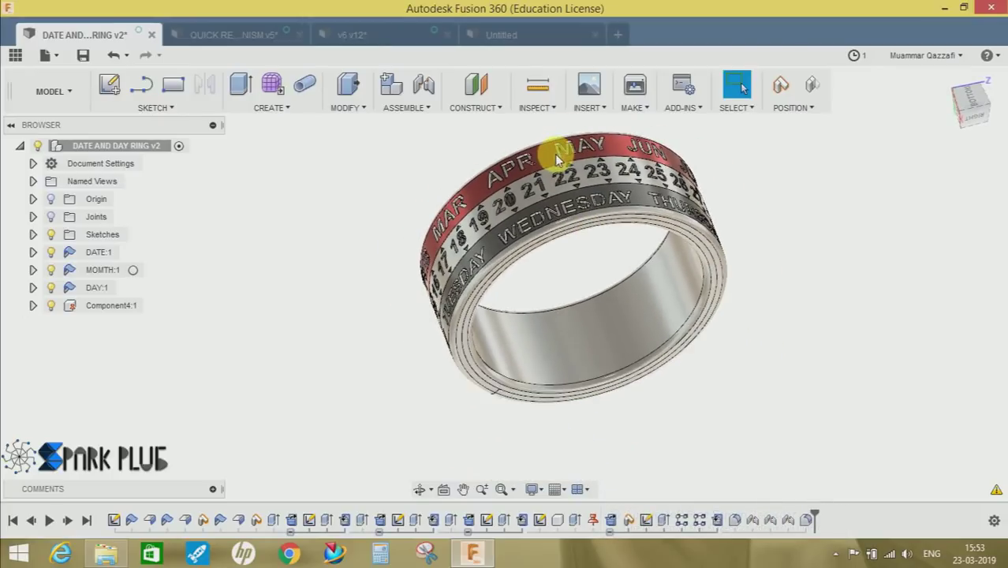
{"action": "scroll", "coordinate": [555, 155], "scroll_direction": "up", "scroll_amount": 2}
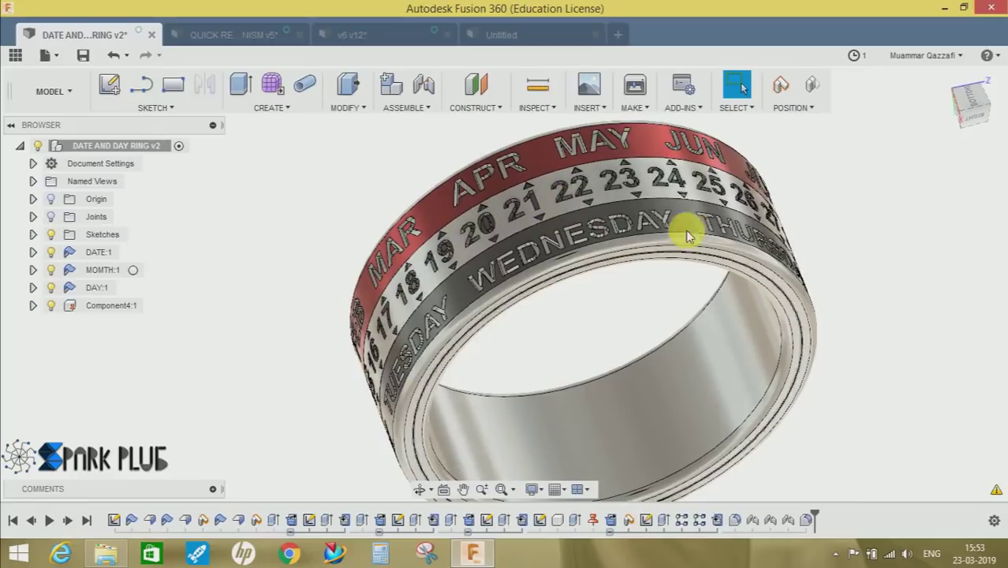
- Rotate the date and weekday bands around the finished ring and inspect the model from the other side
{"action": "left_click_drag", "start_coordinate": [555, 200], "coordinate": [454, 258]}
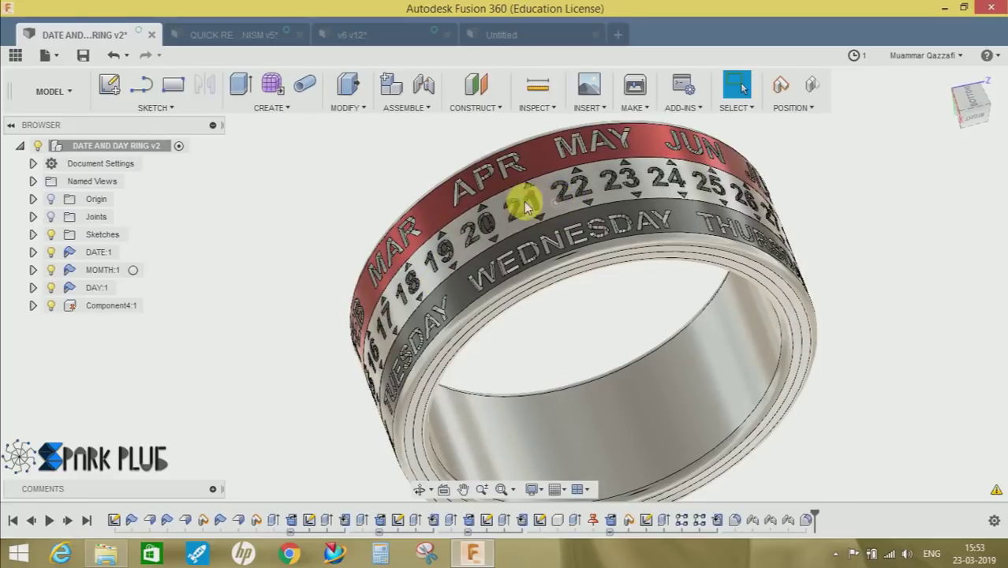
{"action": "left_click_drag", "start_coordinate": [527, 205], "coordinate": [742, 266]}
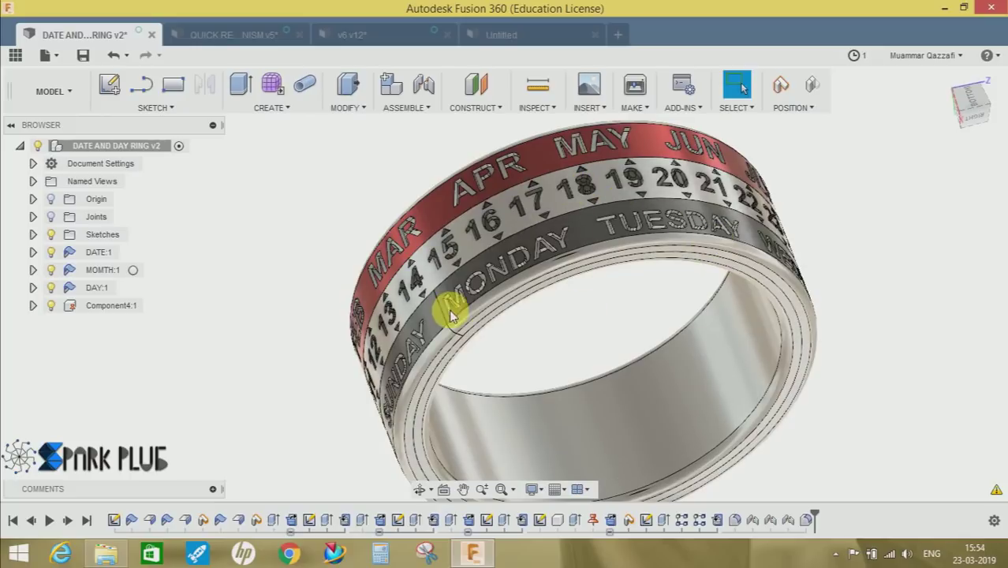
{"action": "middle_click_drag", "start_coordinate": [462, 309], "coordinate": [422, 350], "text": "shift"}
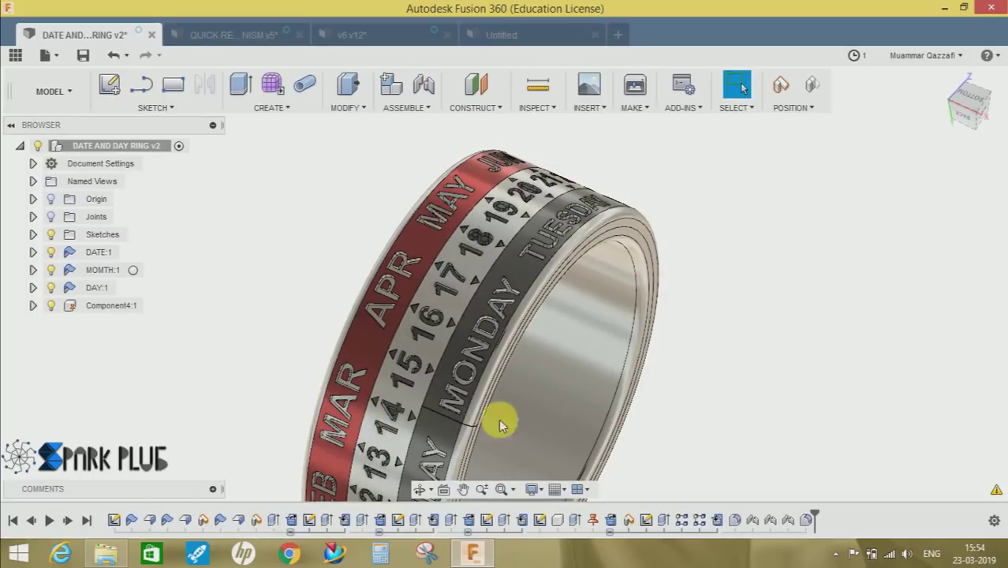
{"action": "middle_click_drag", "start_coordinate": [581, 309], "coordinate": [440, 335], "text": "shift"}
{"action": "left_click_drag", "start_coordinate": [441, 336], "coordinate": [461, 418]}
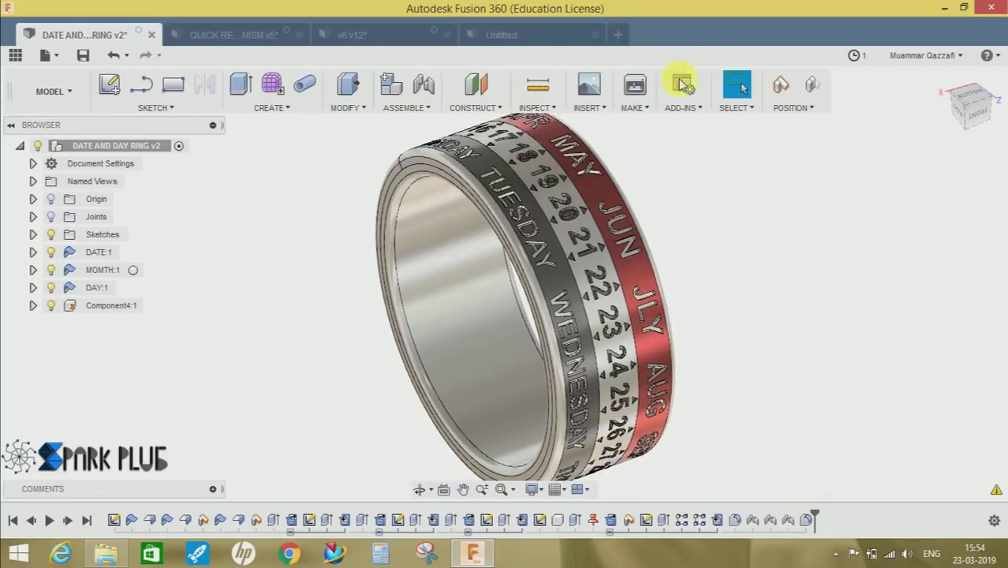
- Create a new design, switch to the Sheet Metal workspace and start a sketch on the right plane
{"action": "left_click", "coordinate": [618, 34]}
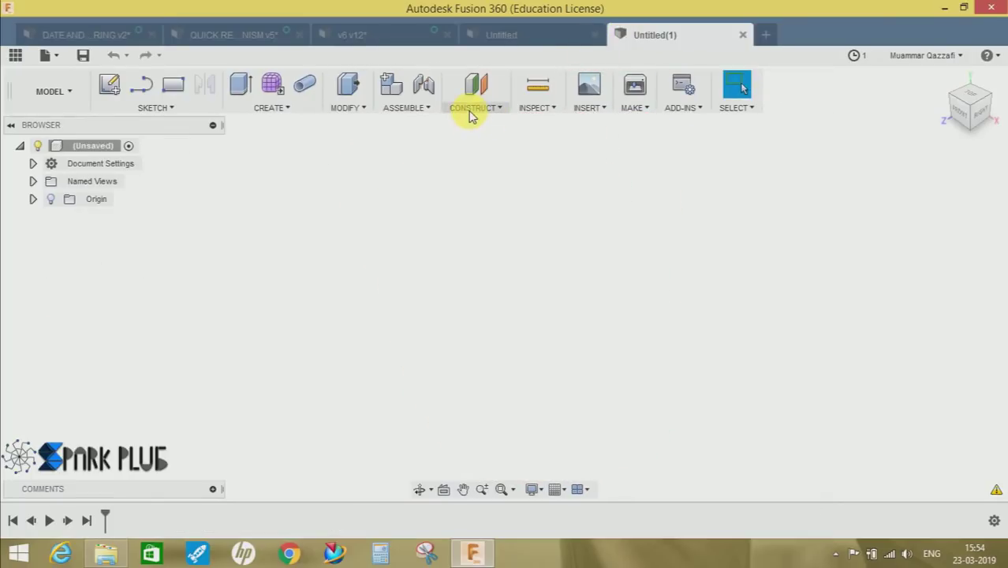
{"action": "left_click", "coordinate": [53, 93]}
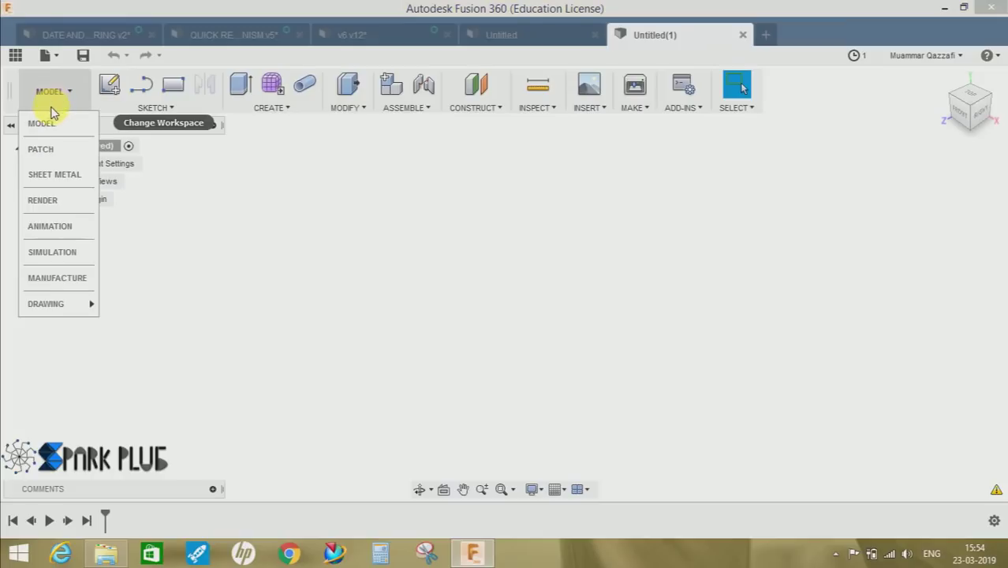
{"action": "left_click", "coordinate": [56, 175]}
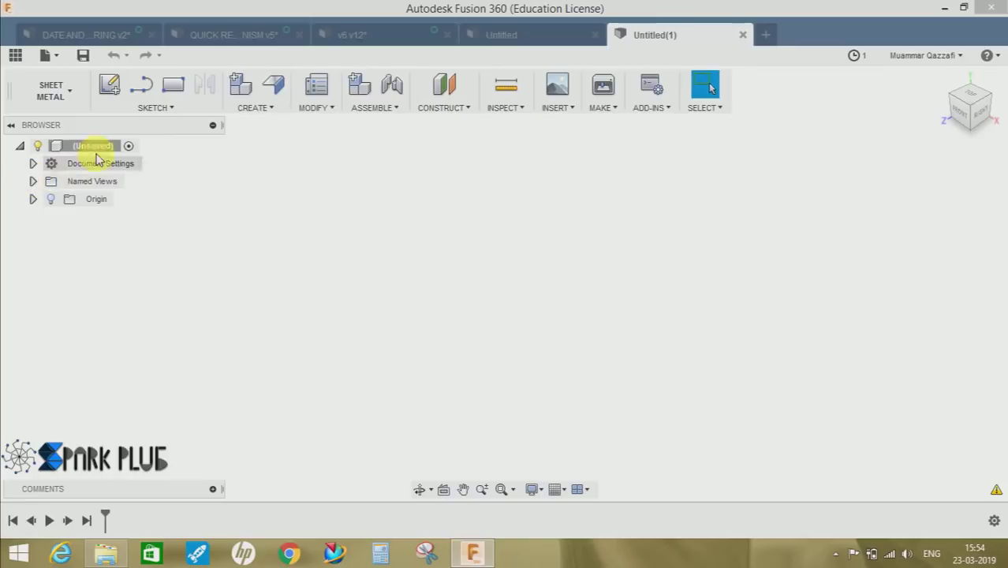
{"action": "left_click", "coordinate": [110, 88]}
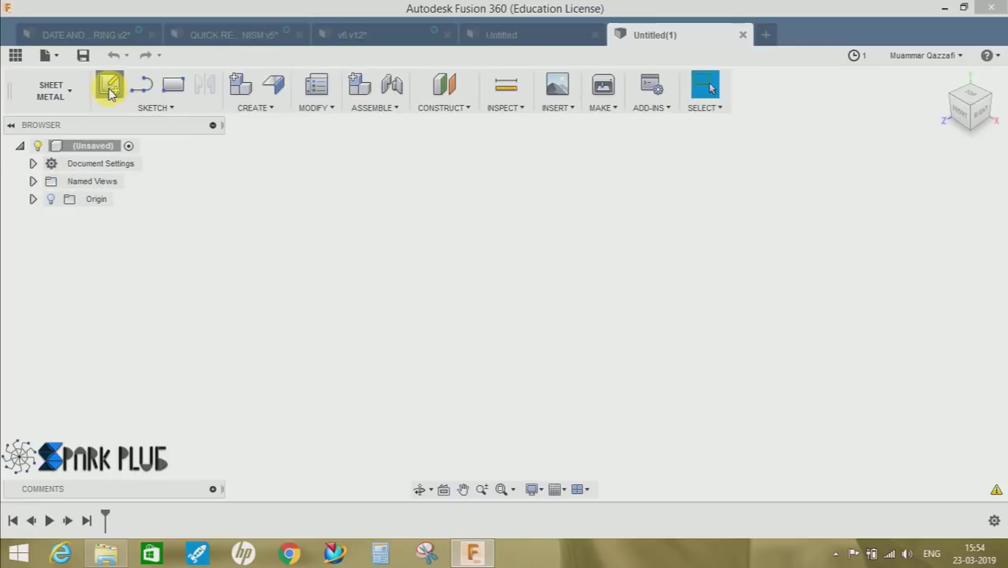
{"action": "left_click", "coordinate": [491, 260]}
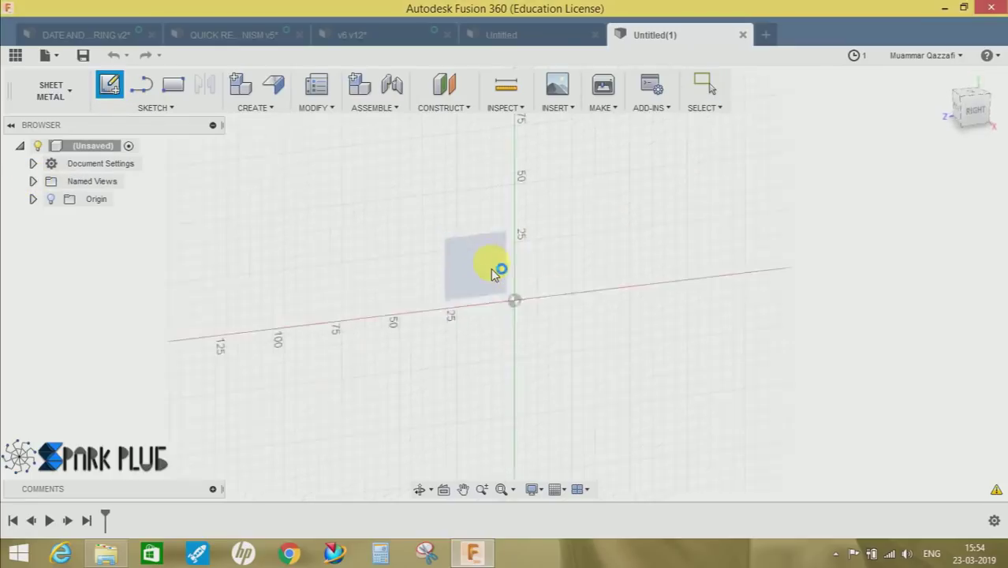
- Sketch a circle about 178 mm in diameter centred on the origin
{"action": "key", "text": "c"}
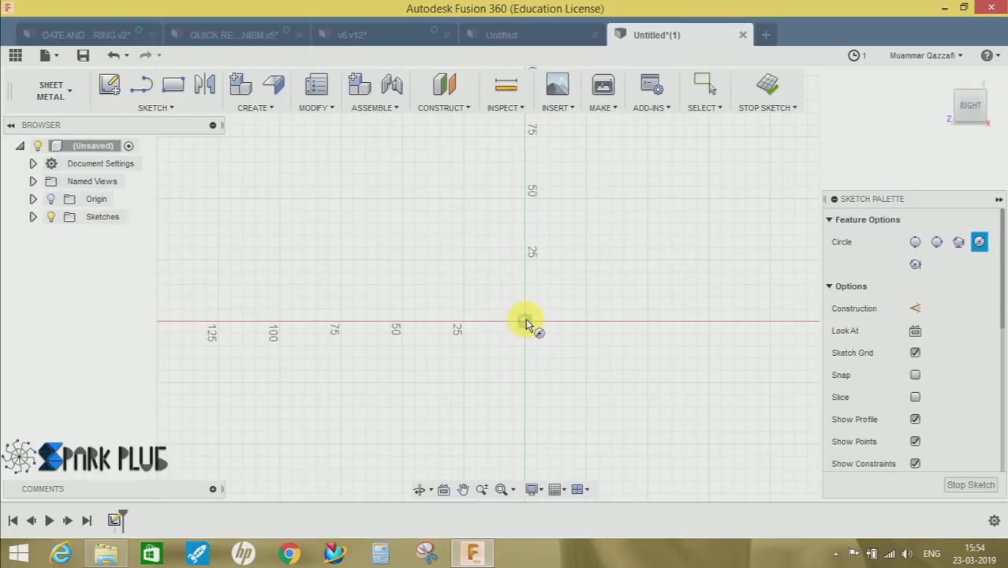
{"action": "left_click", "coordinate": [525, 321]}
{"action": "left_click", "coordinate": [744, 318]}
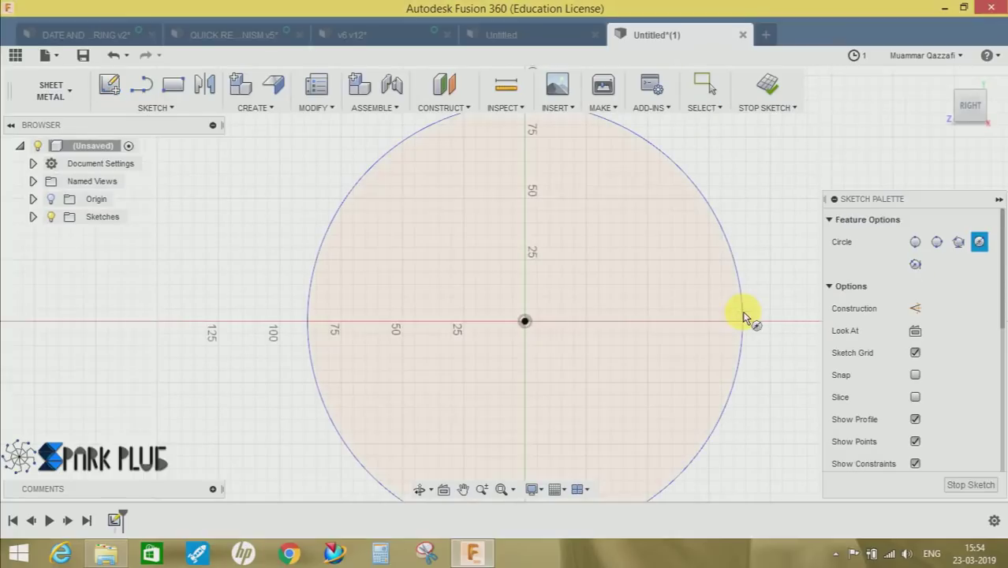
{"action": "scroll", "coordinate": [603, 337], "scroll_direction": "down", "scroll_amount": 2}
{"action": "middle_click_drag", "start_coordinate": [587, 308], "coordinate": [574, 373]}
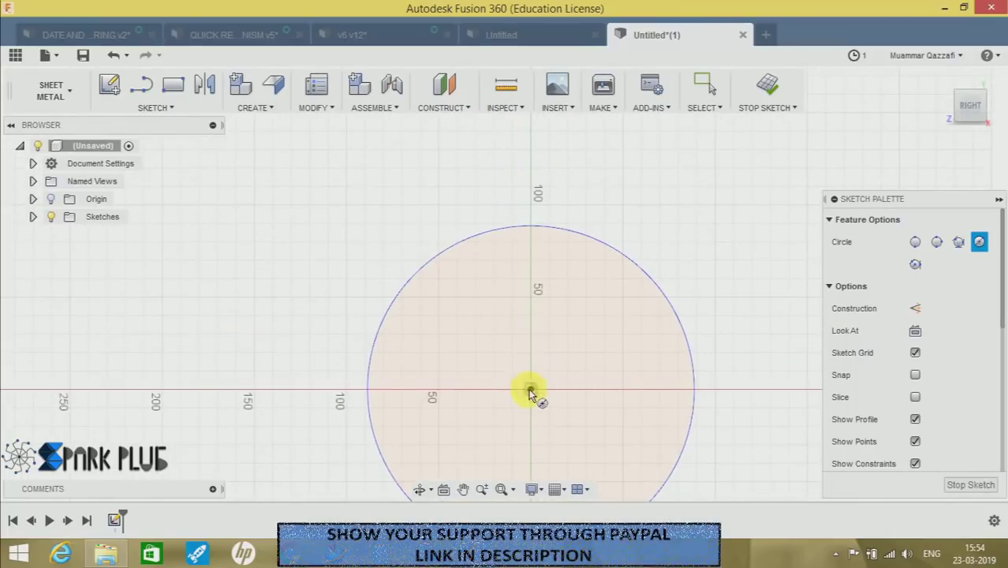
{"action": "scroll", "coordinate": [530, 235], "scroll_direction": "up", "scroll_amount": 4}
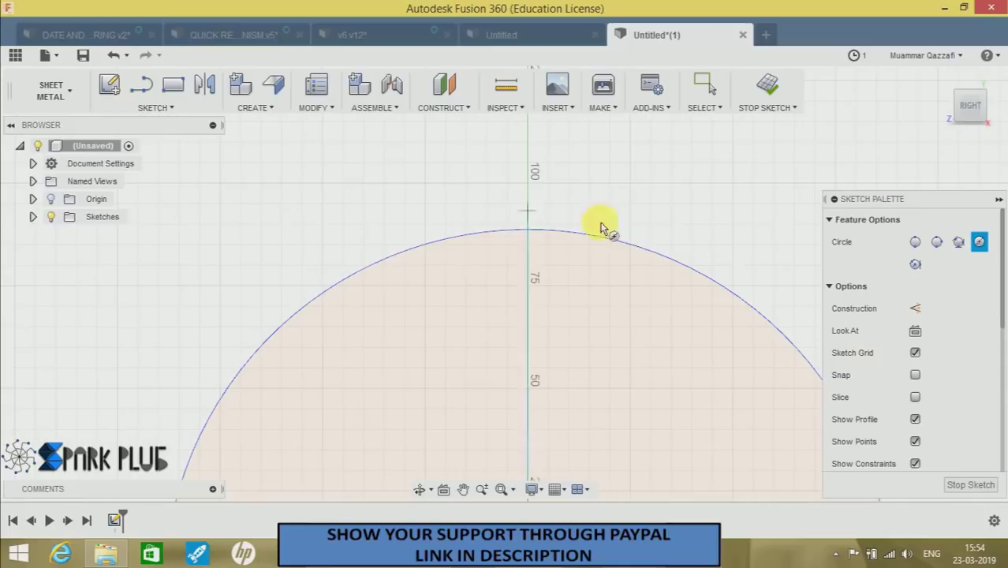
{"action": "scroll", "coordinate": [731, 299], "scroll_direction": "up", "scroll_amount": 2}
{"action": "scroll", "coordinate": [731, 301], "scroll_direction": "down", "scroll_amount": 2}
{"action": "scroll", "coordinate": [617, 266], "scroll_direction": "down", "scroll_amount": 3}
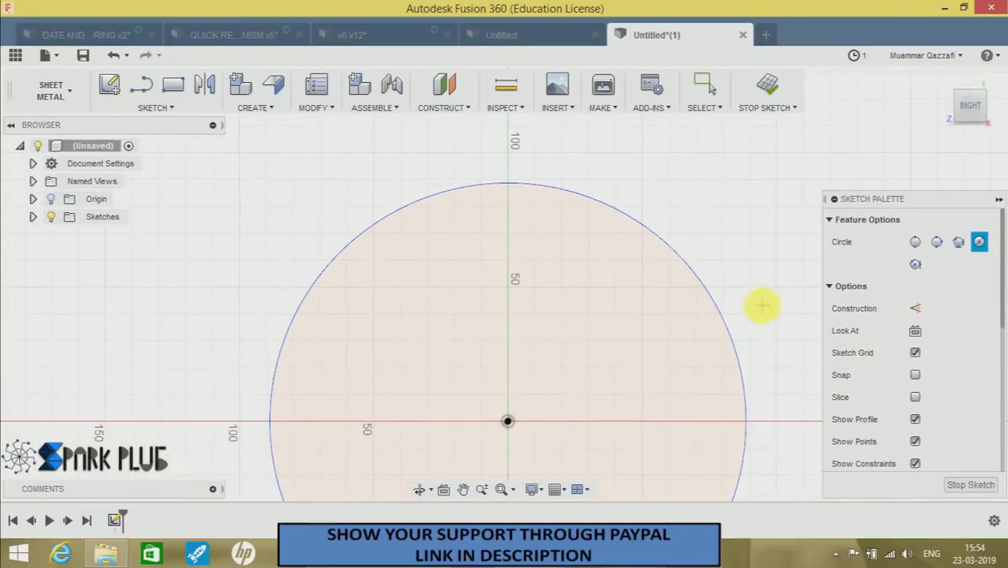
{"action": "middle_click_drag", "start_coordinate": [763, 306], "coordinate": [674, 229]}
{"action": "scroll", "coordinate": [482, 203], "scroll_direction": "up", "scroll_amount": 2}
{"action": "scroll", "coordinate": [482, 325], "scroll_direction": "down", "scroll_amount": 3}
{"action": "middle_click_drag", "start_coordinate": [545, 327], "coordinate": [677, 313]}
{"action": "scroll", "coordinate": [502, 147], "scroll_direction": "down", "scroll_amount": 1}
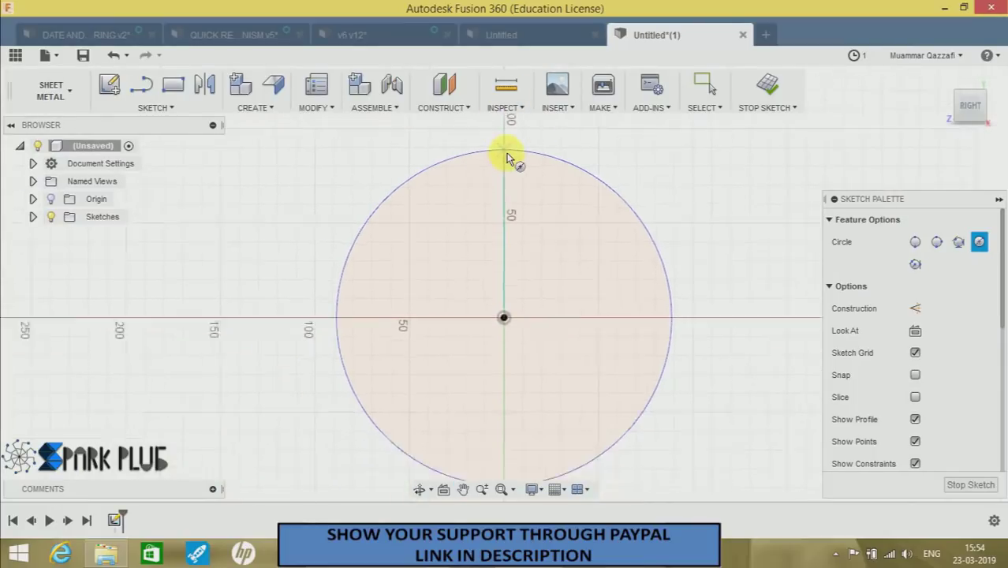
{"action": "scroll", "coordinate": [503, 149], "scroll_direction": "up", "scroll_amount": 7}
{"action": "middle_click_drag", "start_coordinate": [503, 186], "coordinate": [502, 265]}
{"action": "scroll", "coordinate": [509, 223], "scroll_direction": "up", "scroll_amount": 1}
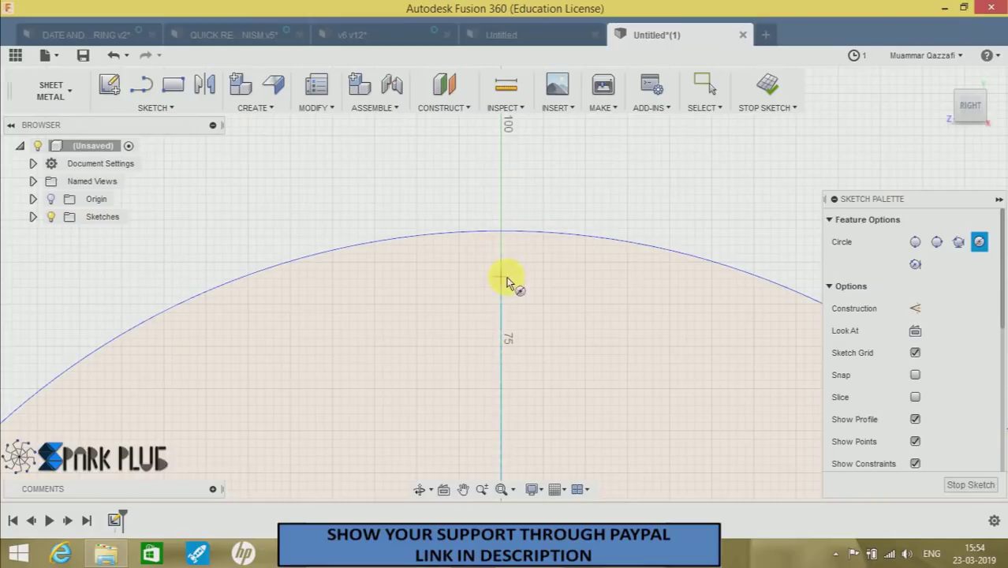
{"action": "middle_click_drag", "start_coordinate": [526, 299], "coordinate": [527, 231]}
{"action": "scroll", "coordinate": [599, 266], "scroll_direction": "up", "scroll_amount": 1}
{"action": "scroll", "coordinate": [646, 296], "scroll_direction": "down", "scroll_amount": 1}
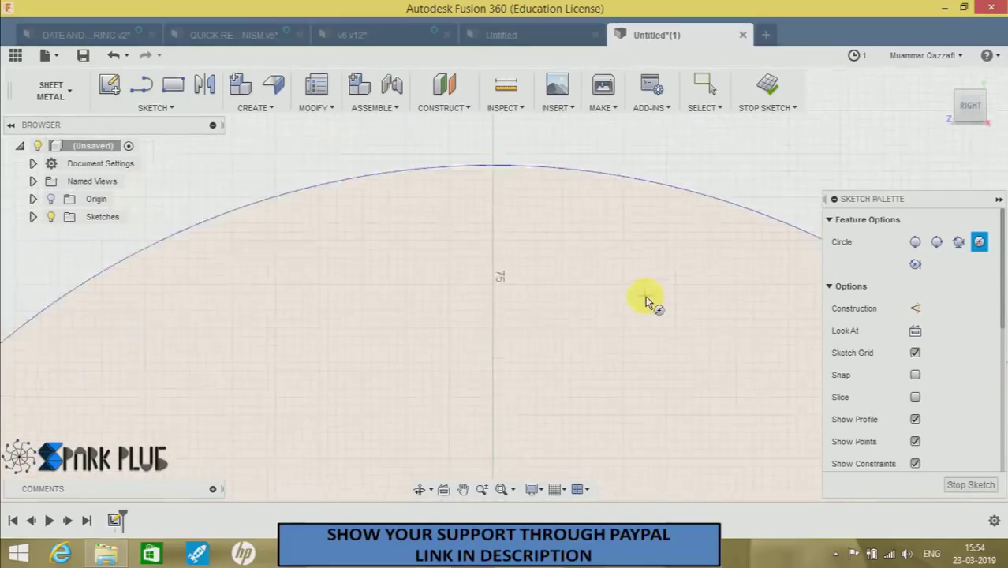
{"action": "scroll", "coordinate": [646, 301], "scroll_direction": "down", "scroll_amount": 3}
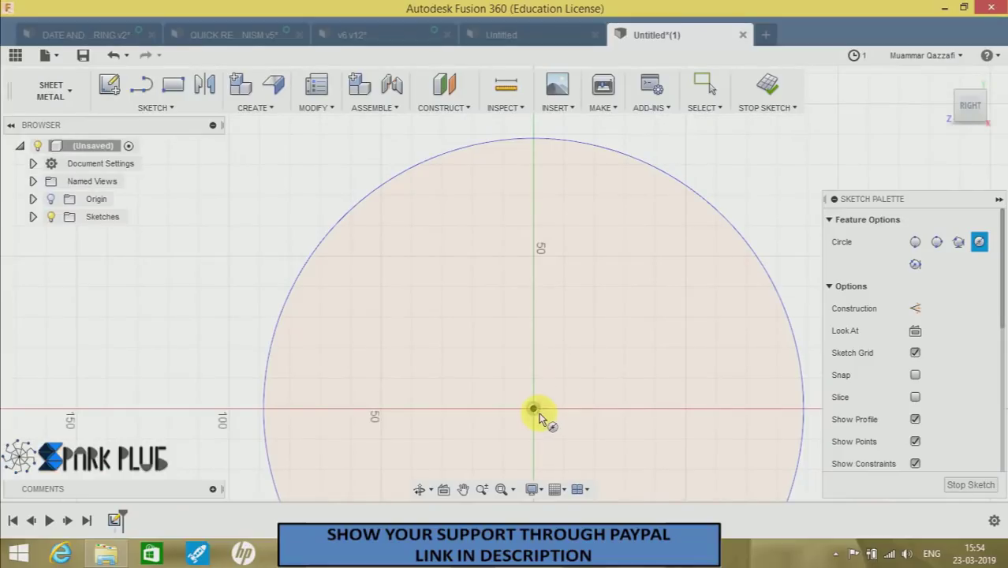
{"action": "left_click", "coordinate": [533, 409]}
{"action": "mouse_move", "coordinate": [550, 187]}
{"action": "middle_mouse_down"}
{"action": "mouse_move", "coordinate": [538, 324]}
{"action": "mouse_move", "coordinate": [512, 205]}
{"action": "middle_mouse_up"}
{"action": "left_click", "coordinate": [522, 189]}
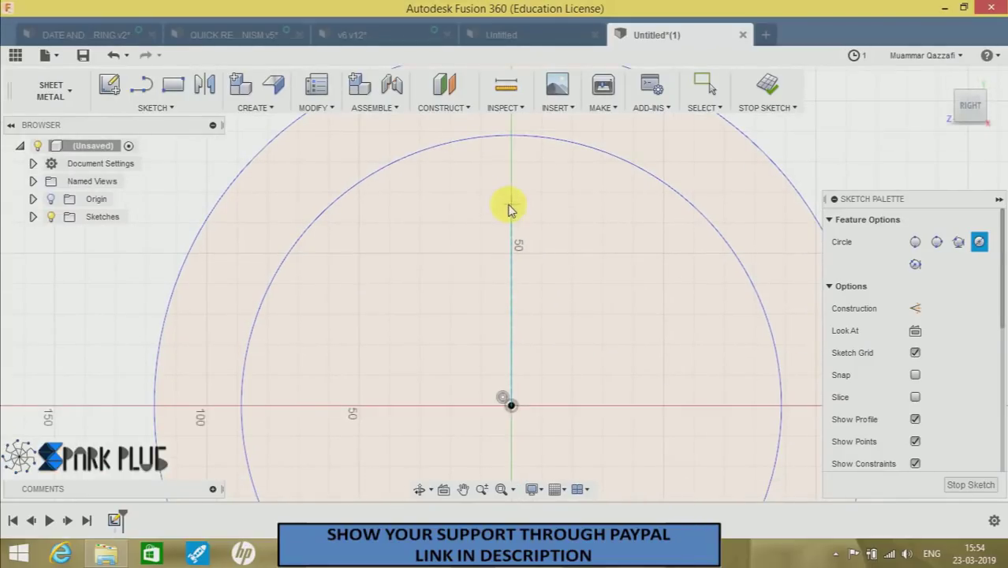
{"action": "key", "text": "Escape"}
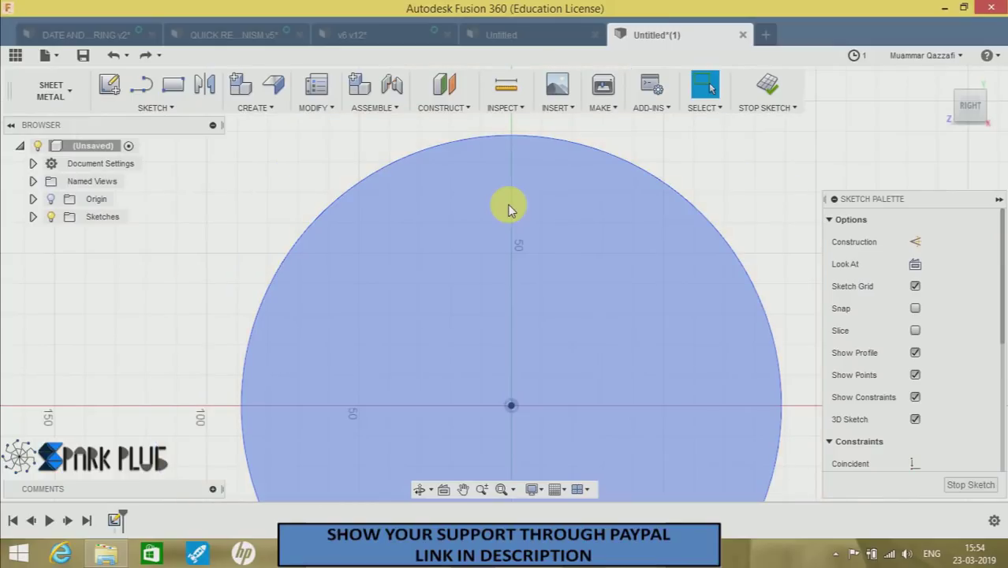
- Draw a vertical line and a slanted line from the circle's centre to just beyond its edge, about 14.6° apart
{"action": "key", "text": "l"}
{"action": "left_click", "coordinate": [511, 406]}
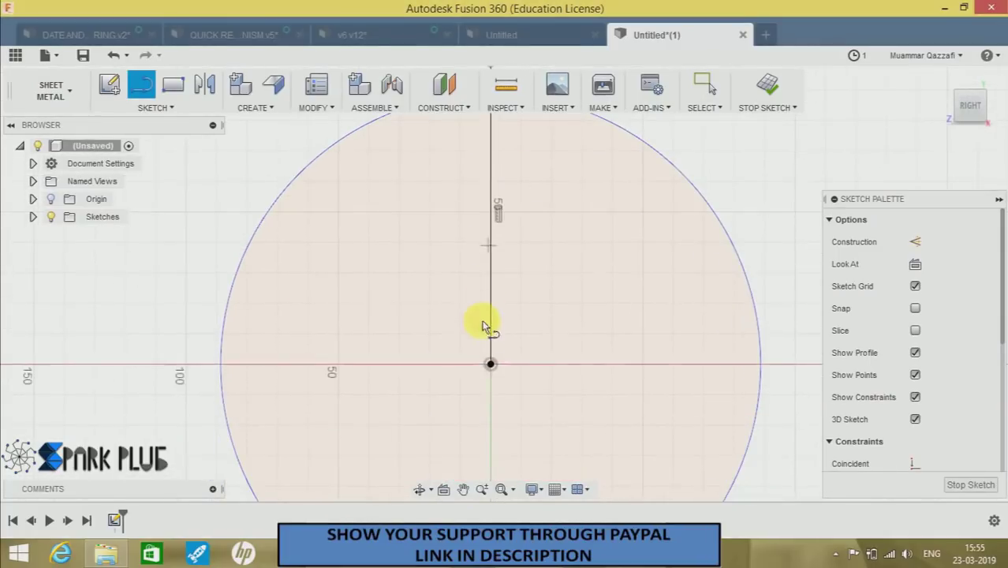
{"action": "left_click", "coordinate": [491, 364]}
{"action": "middle_click_drag", "start_coordinate": [457, 288], "coordinate": [485, 414]}
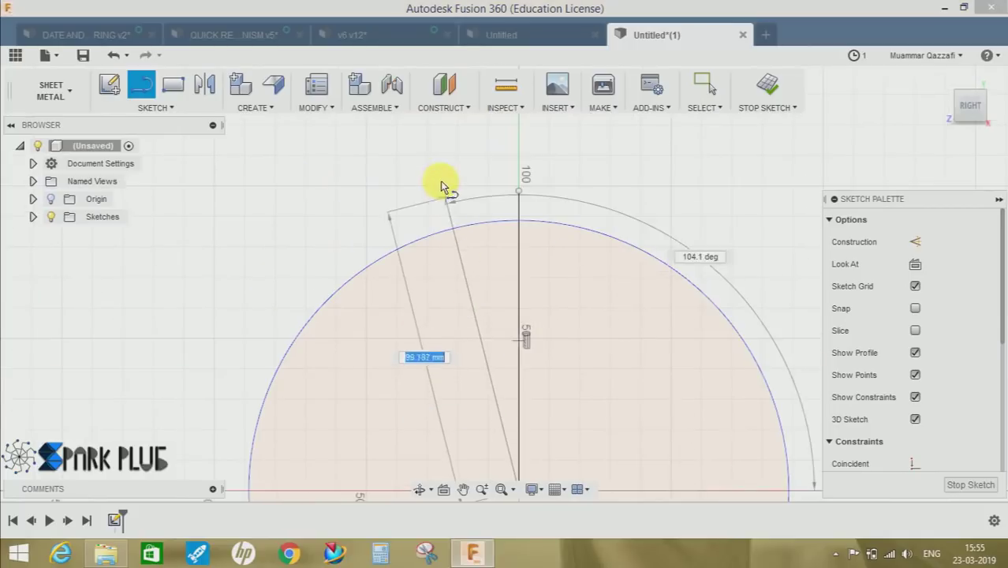
{"action": "left_click", "coordinate": [439, 180]}
{"action": "left_click", "coordinate": [438, 181]}
- Dimension the angle between the vertical and slanted lines and set it to 0.1°
{"action": "middle_click_drag", "start_coordinate": [500, 214], "coordinate": [416, 190]}
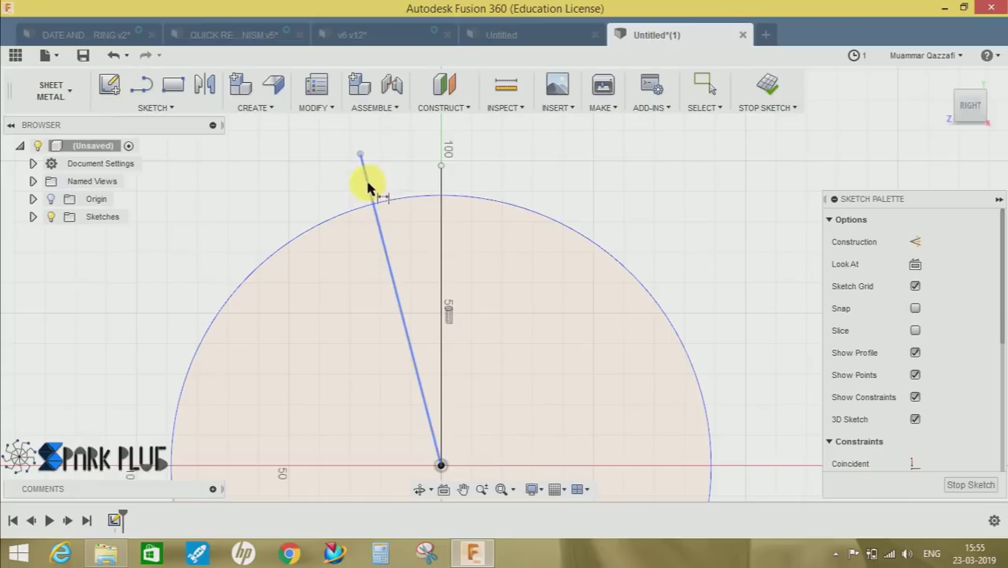
{"action": "left_click", "coordinate": [444, 186]}
{"action": "left_click", "coordinate": [368, 182]}
{"action": "middle_click_drag", "start_coordinate": [407, 173], "coordinate": [439, 243]}
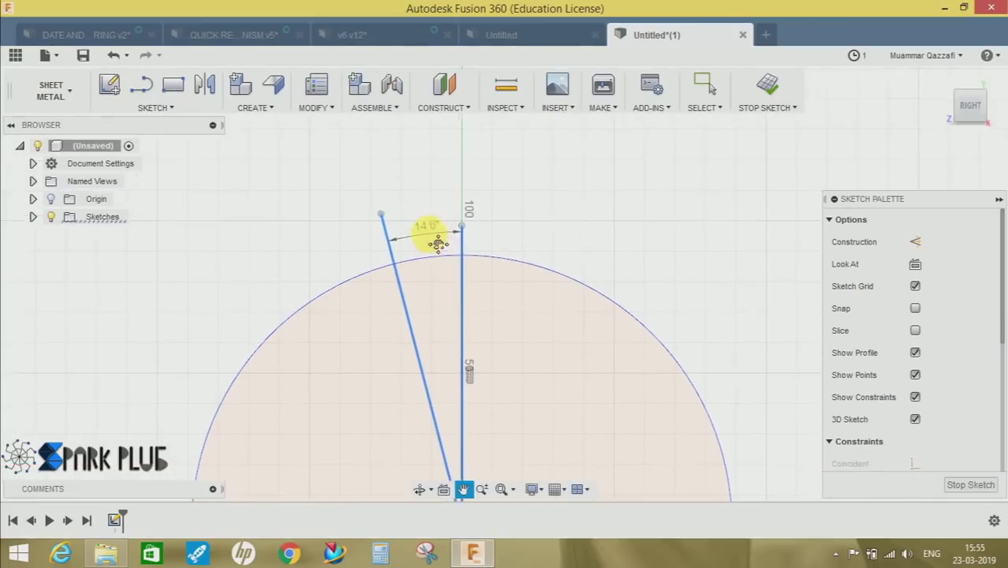
{"action": "left_click", "coordinate": [435, 218]}
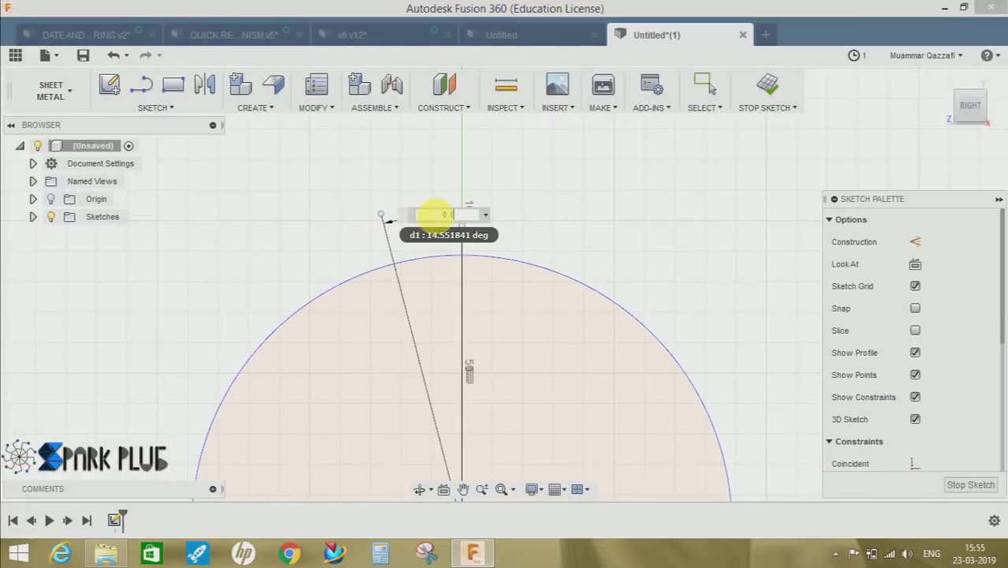
{"action": "key", "text": "Return"}
- Trim the short arc between the two lines and both lines themselves to open a narrow gap in the circle
{"action": "scroll", "coordinate": [459, 254], "scroll_direction": "down", "scroll_amount": 5}
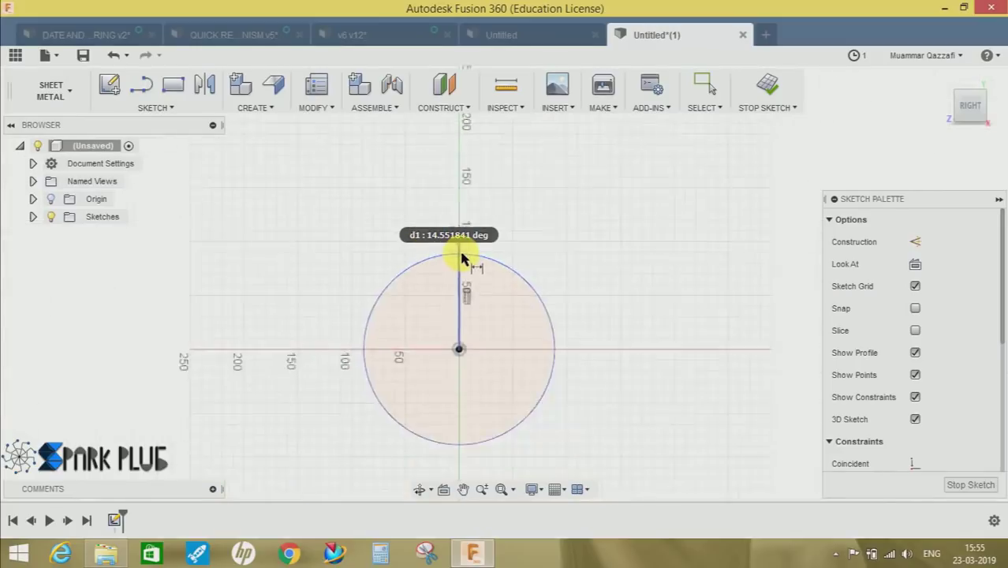
{"action": "scroll", "coordinate": [462, 252], "scroll_direction": "up", "scroll_amount": 10}
{"action": "scroll", "coordinate": [446, 266], "scroll_direction": "up", "scroll_amount": 4}
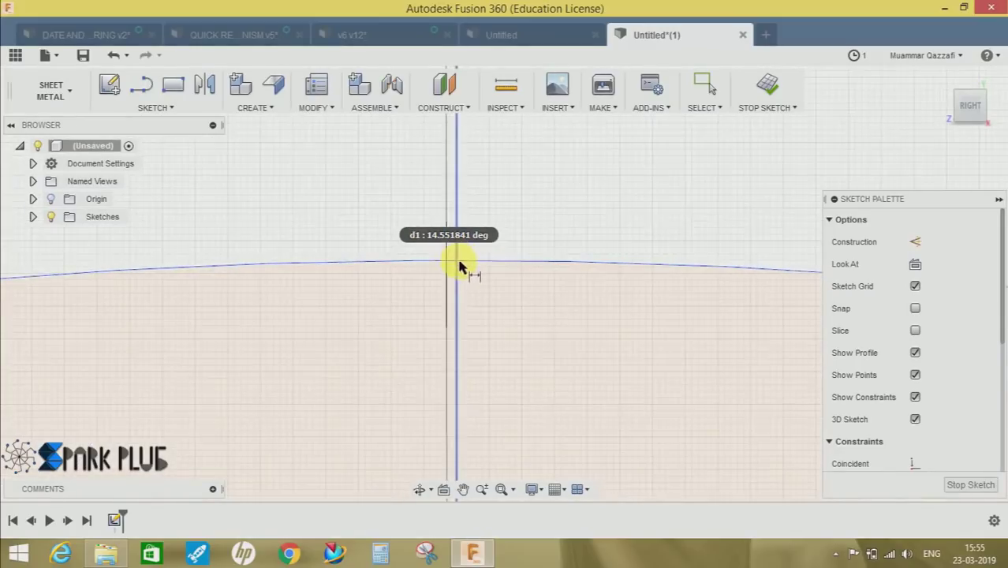
{"action": "middle_click_drag", "start_coordinate": [455, 268], "coordinate": [451, 300]}
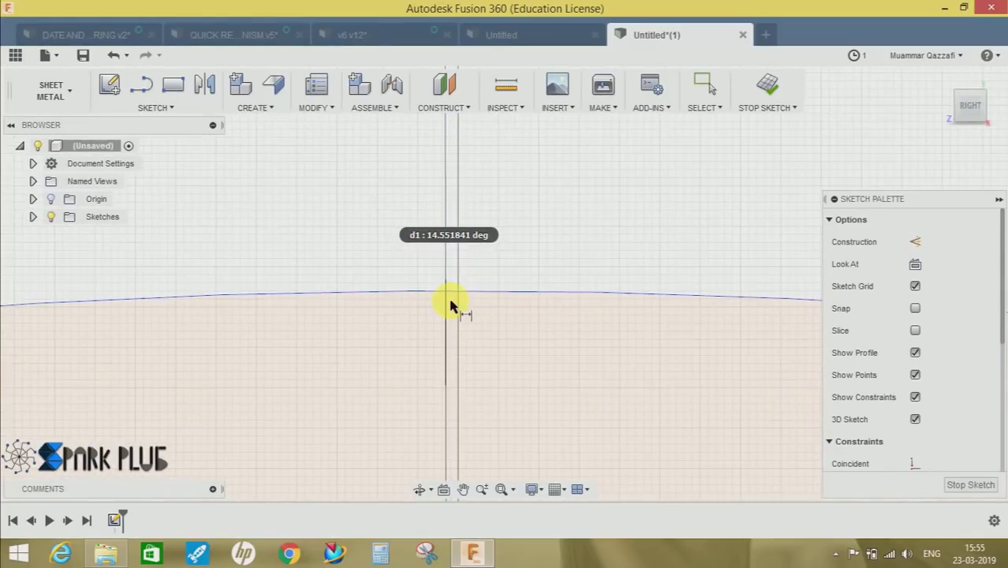
{"action": "left_click", "coordinate": [451, 280]}
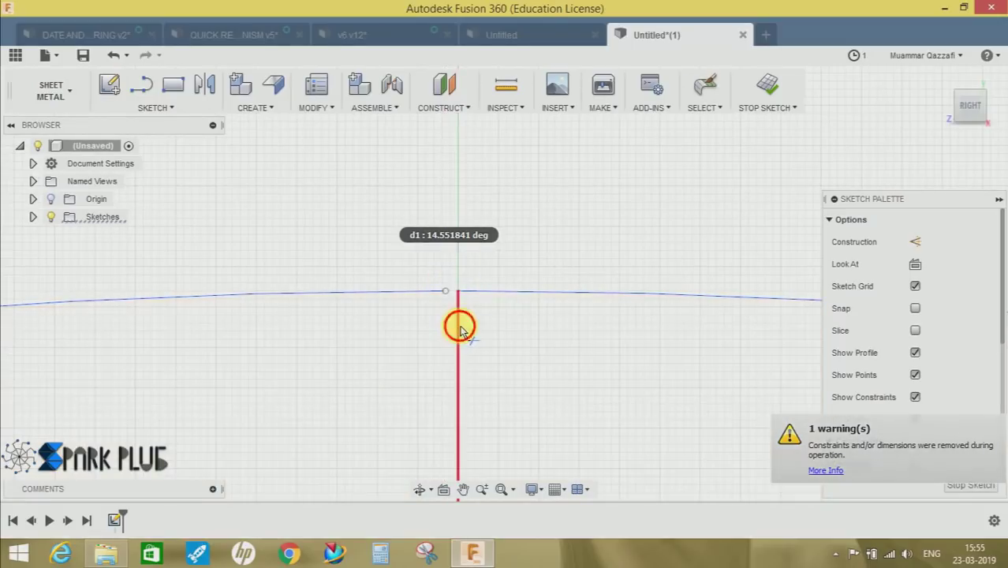
{"action": "left_click", "coordinate": [451, 325]}
{"action": "scroll", "coordinate": [550, 354], "scroll_direction": "down", "scroll_amount": 8}
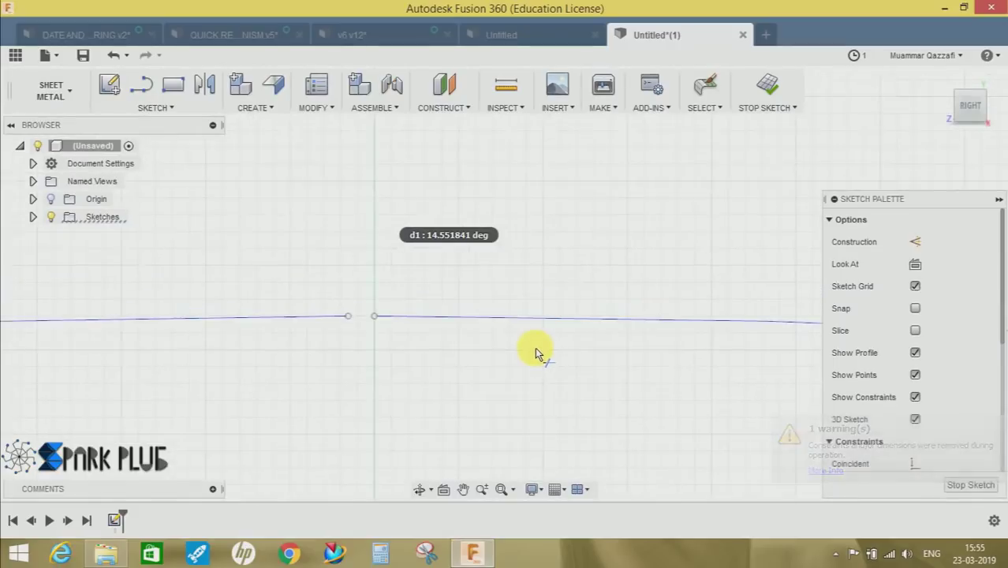
- Finish the slit circle sketch and turn the model to an angled view
{"action": "scroll", "coordinate": [534, 345], "scroll_direction": "down", "scroll_amount": 8}
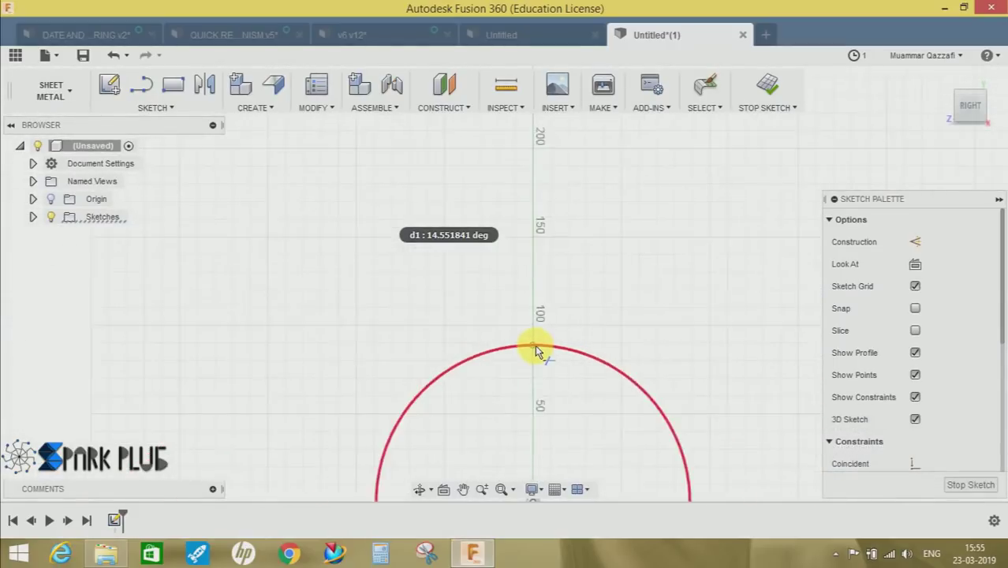
{"action": "left_click", "coordinate": [768, 86]}
{"action": "middle_click_drag", "start_coordinate": [571, 273], "coordinate": [535, 203]}
{"action": "left_click_drag", "start_coordinate": [969, 106], "coordinate": [996, 138]}
{"action": "left_click", "coordinate": [235, 110]}
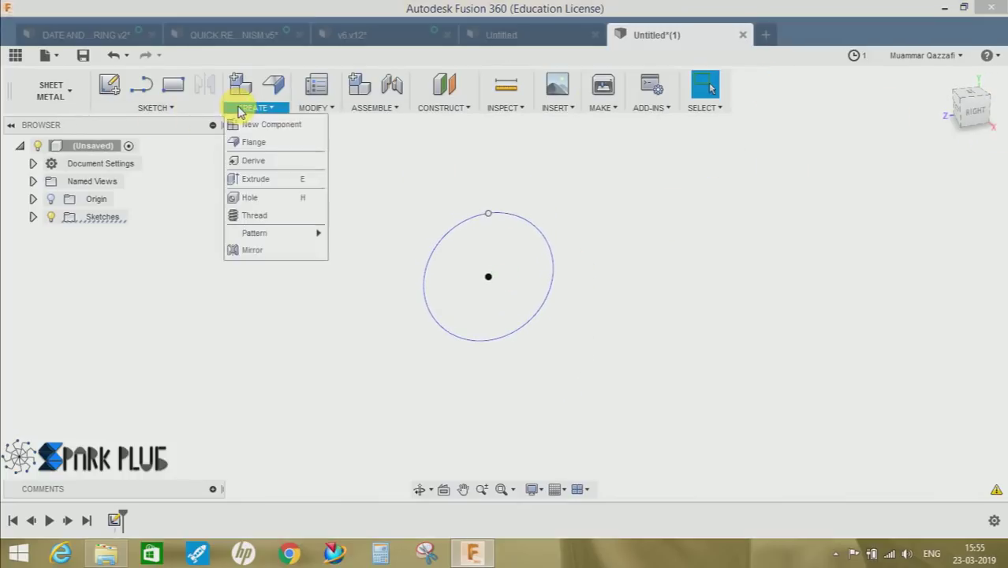
{"action": "left_click", "coordinate": [286, 150]}
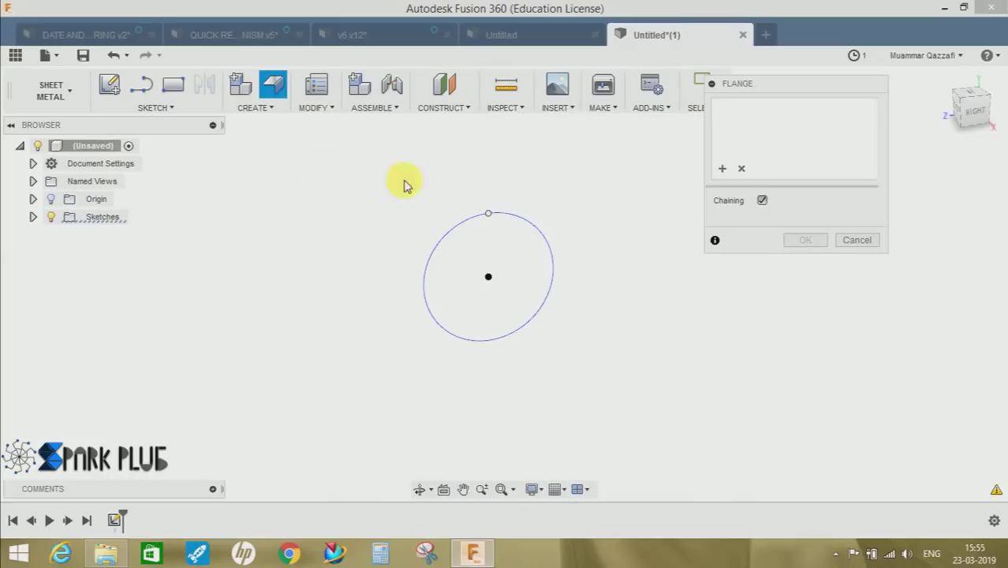
{"action": "left_click", "coordinate": [469, 223]}
{"action": "middle_click_drag", "start_coordinate": [481, 295], "coordinate": [492, 312]}
{"action": "middle_click_drag", "start_coordinate": [606, 304], "coordinate": [533, 288]}
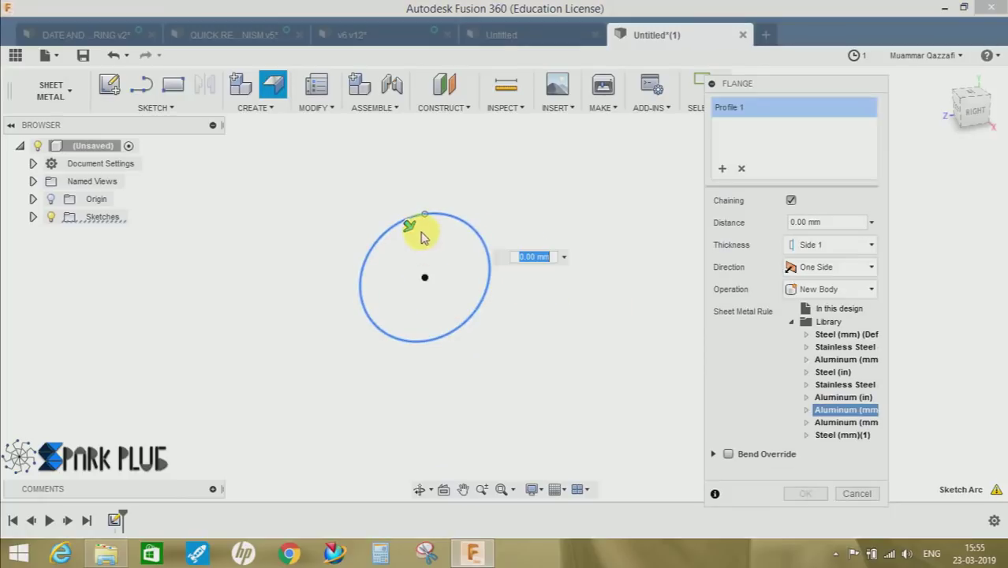
{"action": "middle_click_drag", "start_coordinate": [509, 240], "coordinate": [454, 260], "text": "shift"}
{"action": "left_click_drag", "start_coordinate": [412, 238], "coordinate": [455, 304]}
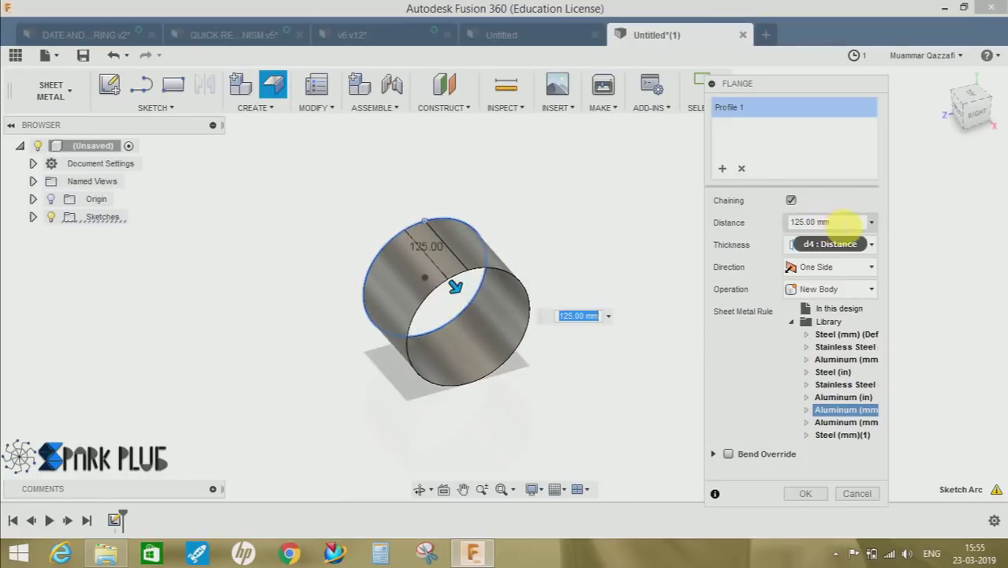
{"action": "left_click_drag", "start_coordinate": [846, 223], "coordinate": [696, 230]}
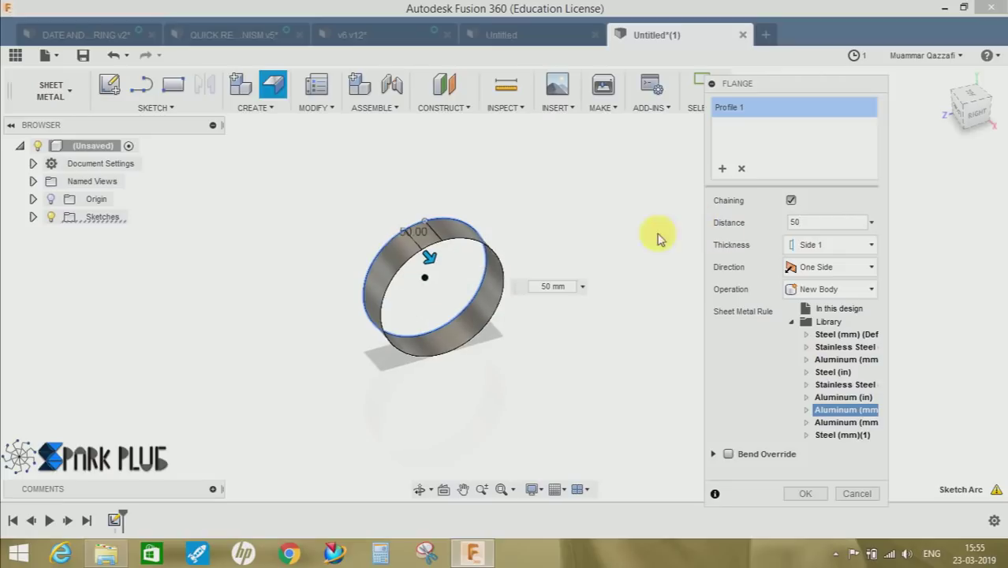
{"action": "scroll", "coordinate": [513, 213], "scroll_direction": "down", "scroll_amount": 3}
{"action": "scroll", "coordinate": [514, 213], "scroll_direction": "up", "scroll_amount": 4}
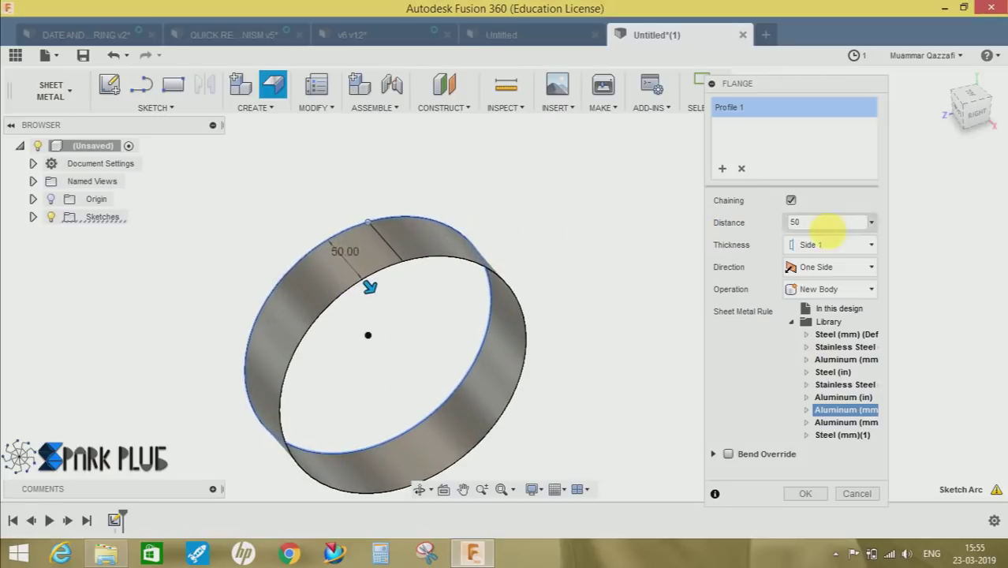
{"action": "left_click", "coordinate": [834, 244]}
{"action": "left_click", "coordinate": [815, 302]}
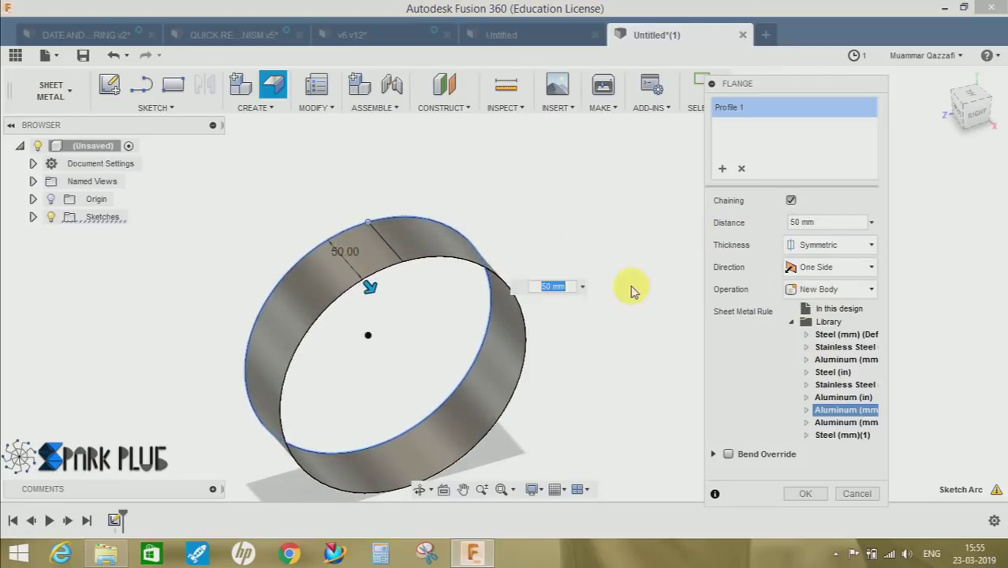
{"action": "left_click", "coordinate": [841, 268]}
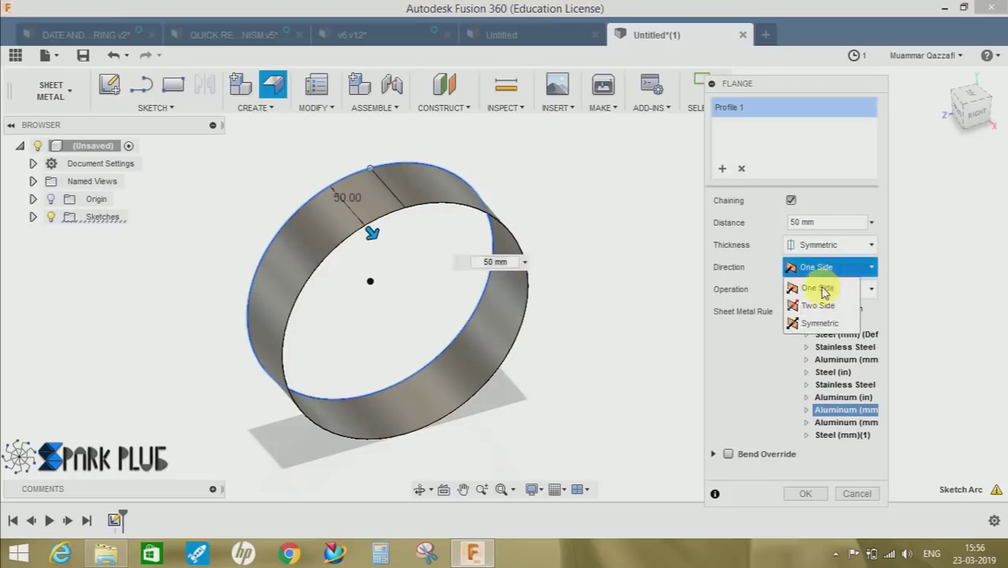
{"action": "left_click", "coordinate": [820, 305]}
{"action": "left_click", "coordinate": [827, 267]}
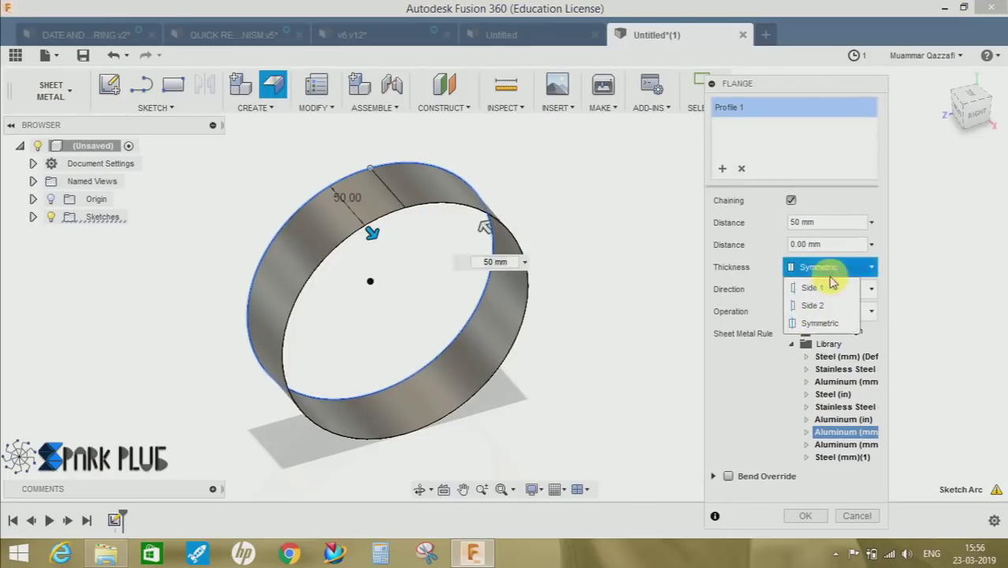
{"action": "left_click", "coordinate": [829, 273]}
{"action": "left_click", "coordinate": [819, 312]}
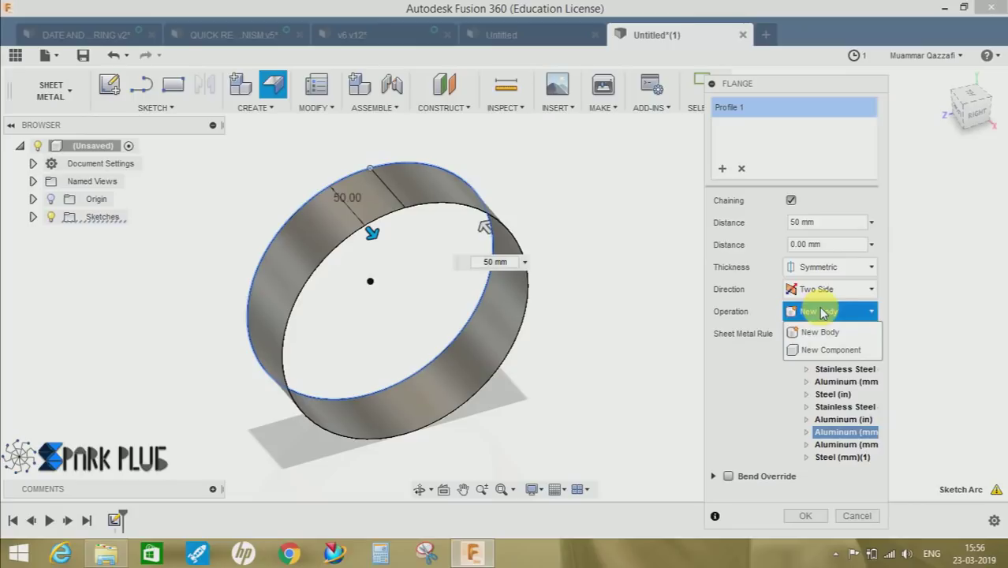
{"action": "left_click", "coordinate": [839, 351]}
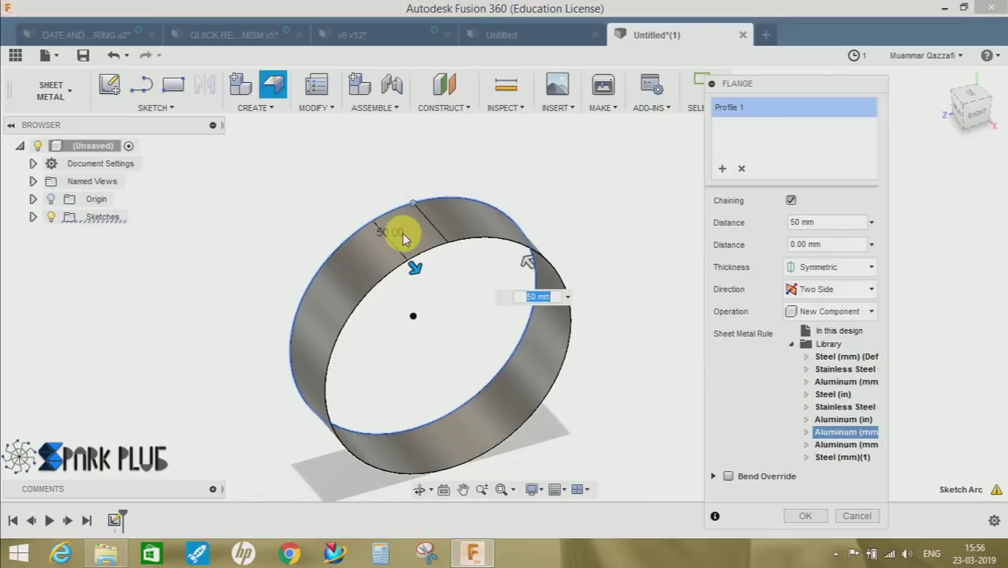
{"action": "middle_click_drag", "start_coordinate": [400, 244], "coordinate": [437, 282]}
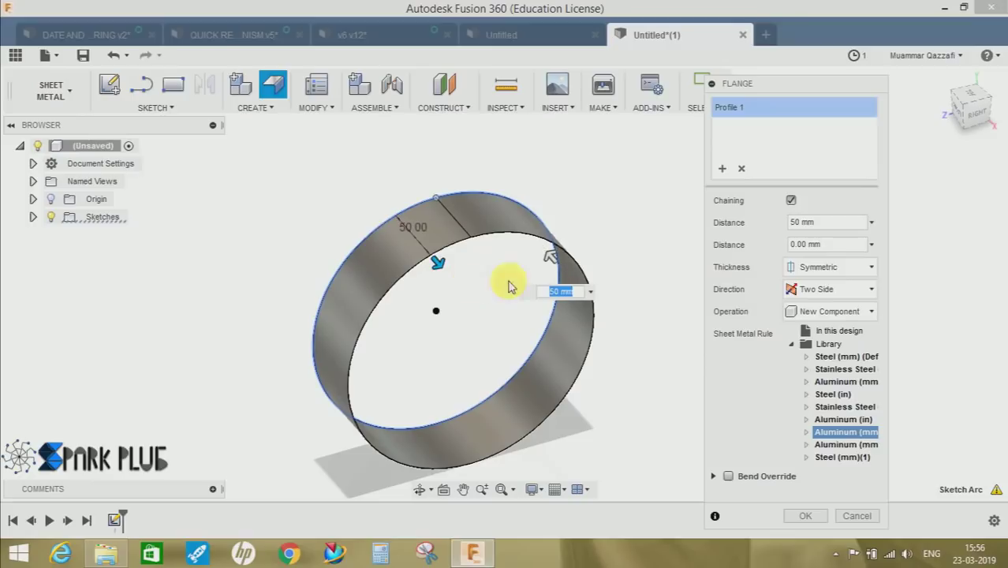
{"action": "left_click_drag", "start_coordinate": [807, 95], "coordinate": [876, 58]}
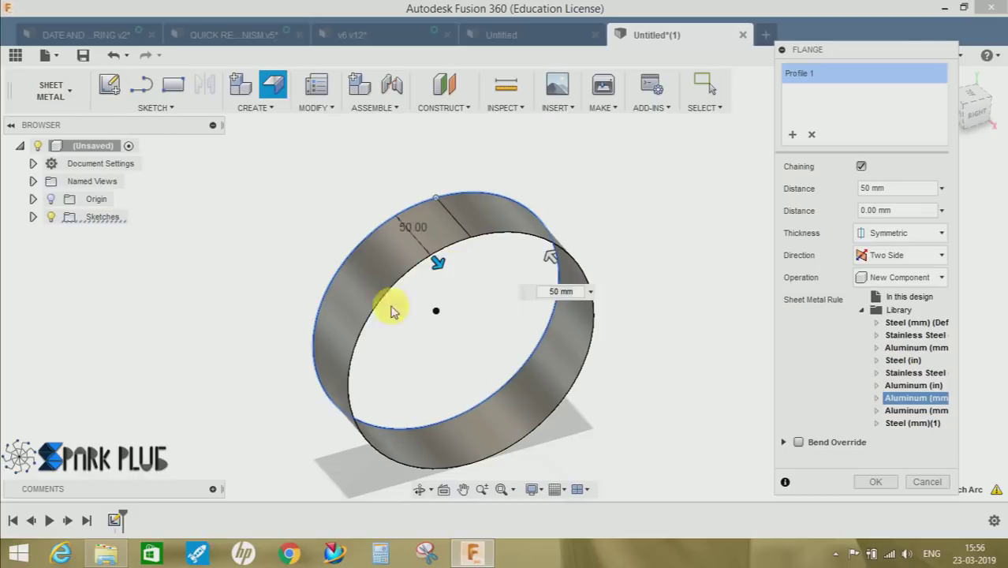
{"action": "left_click", "coordinate": [926, 482]}
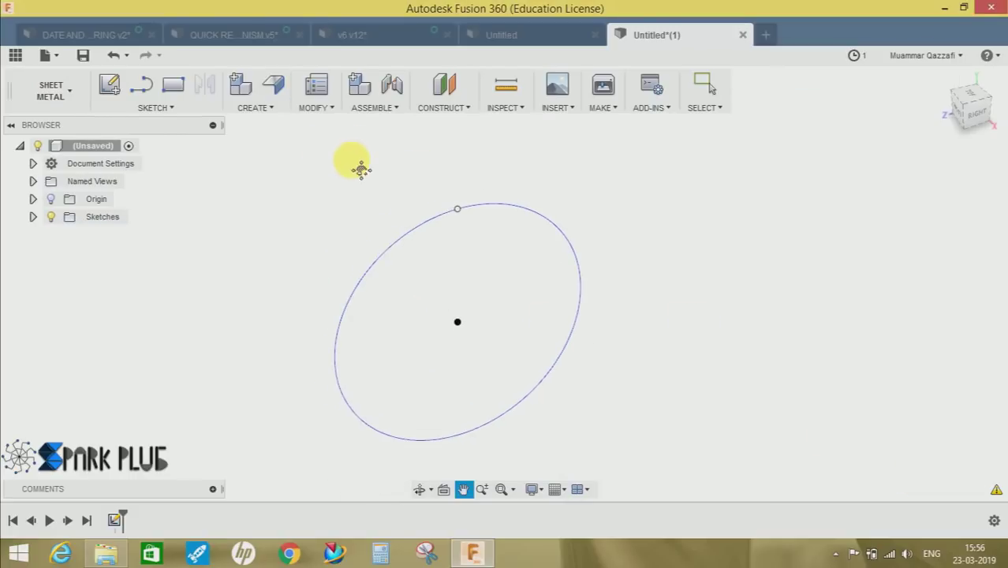
- Open the Aluminum (mm)(1) sheet metal rule in the library for editing and rename it MY FLANGE
{"action": "left_click", "coordinate": [319, 109]}
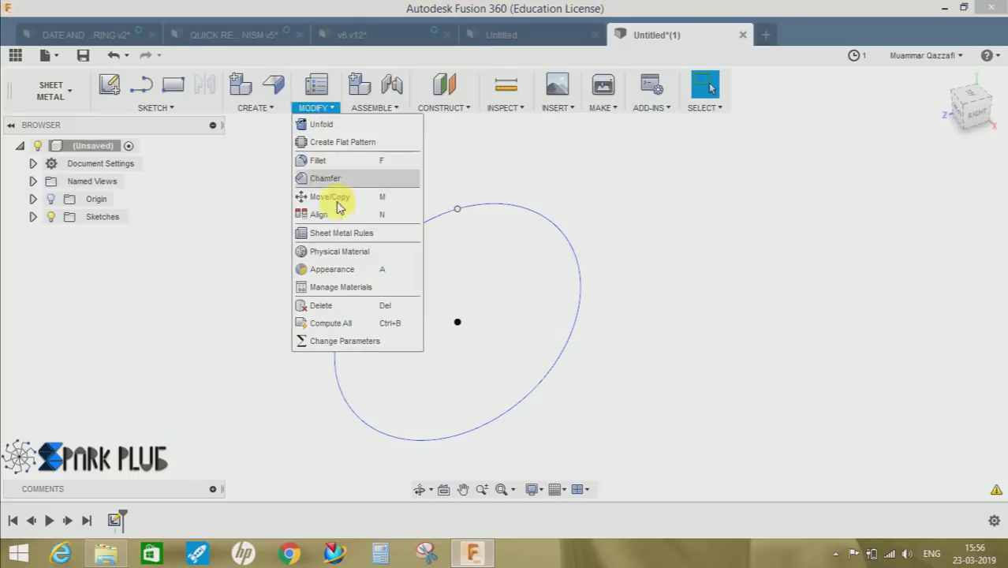
{"action": "left_click", "coordinate": [339, 233]}
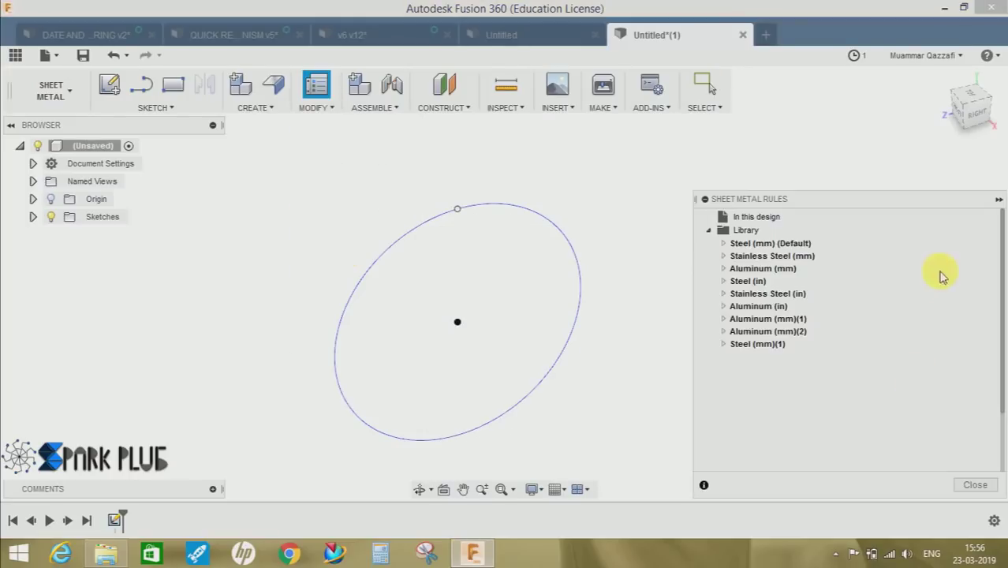
{"action": "left_click_drag", "start_coordinate": [828, 203], "coordinate": [772, 180]}
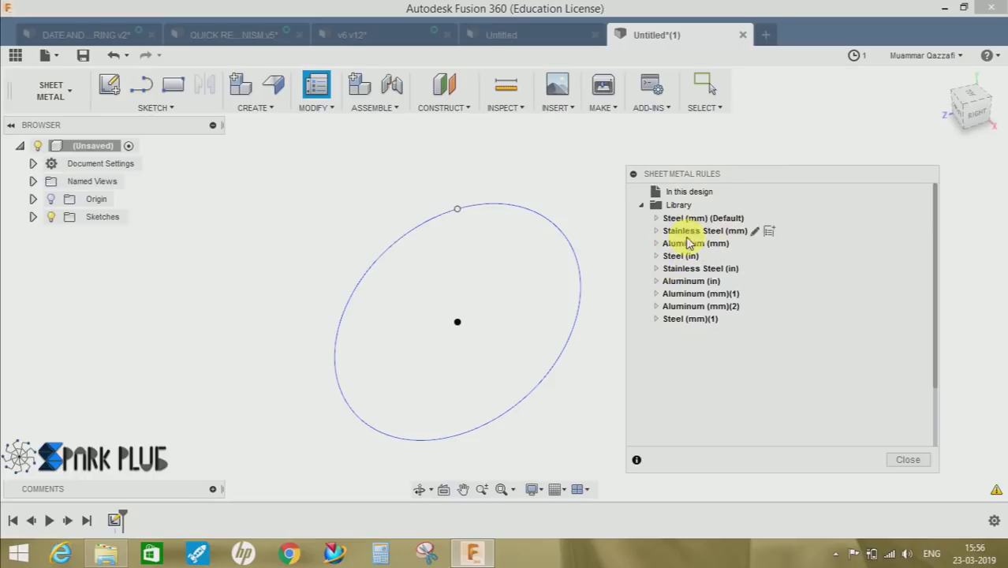
{"action": "left_click", "coordinate": [685, 295]}
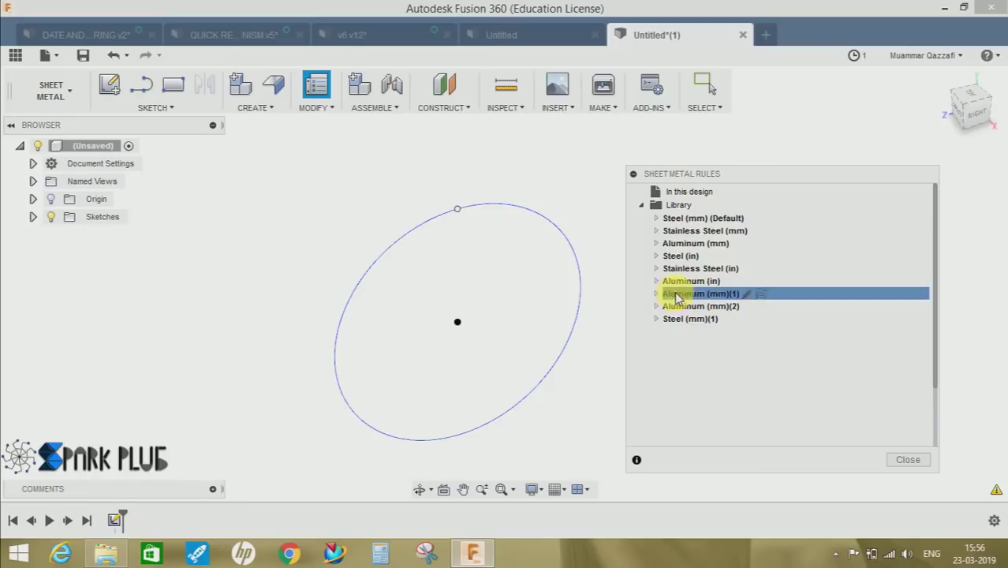
{"action": "left_click", "coordinate": [746, 295]}
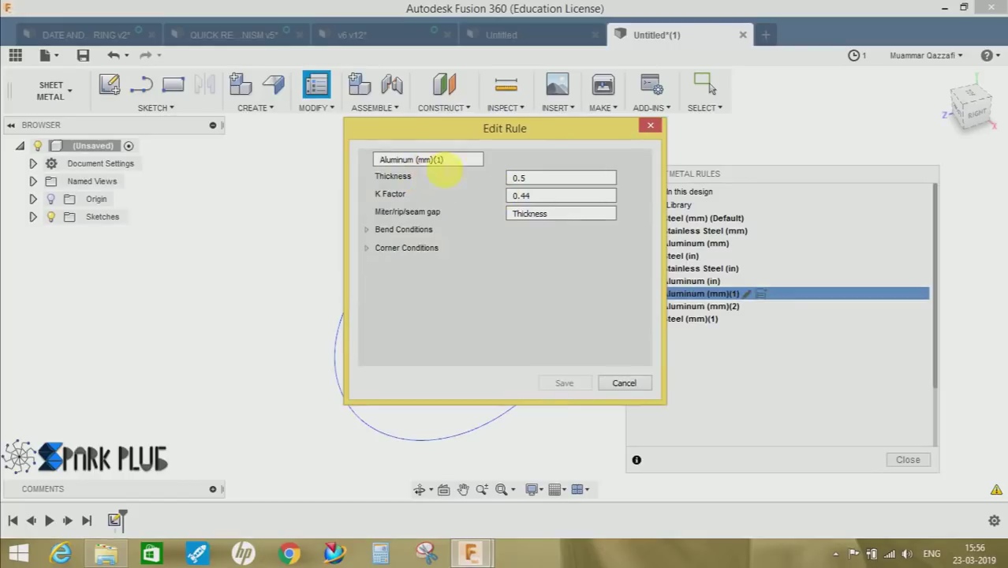
{"action": "left_click_drag", "start_coordinate": [359, 180], "coordinate": [315, 178]}
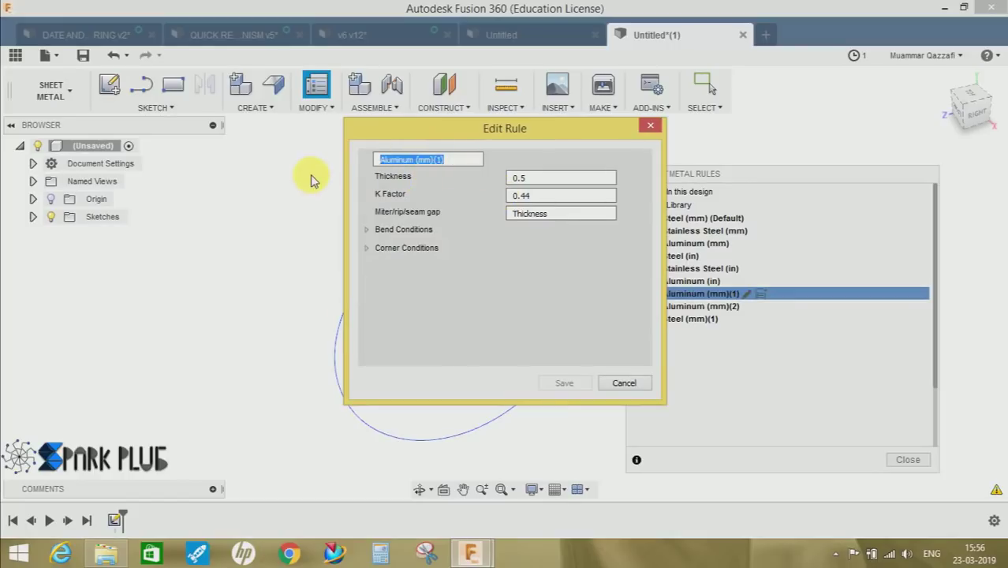
{"action": "type", "text": "MY FLANGE"}
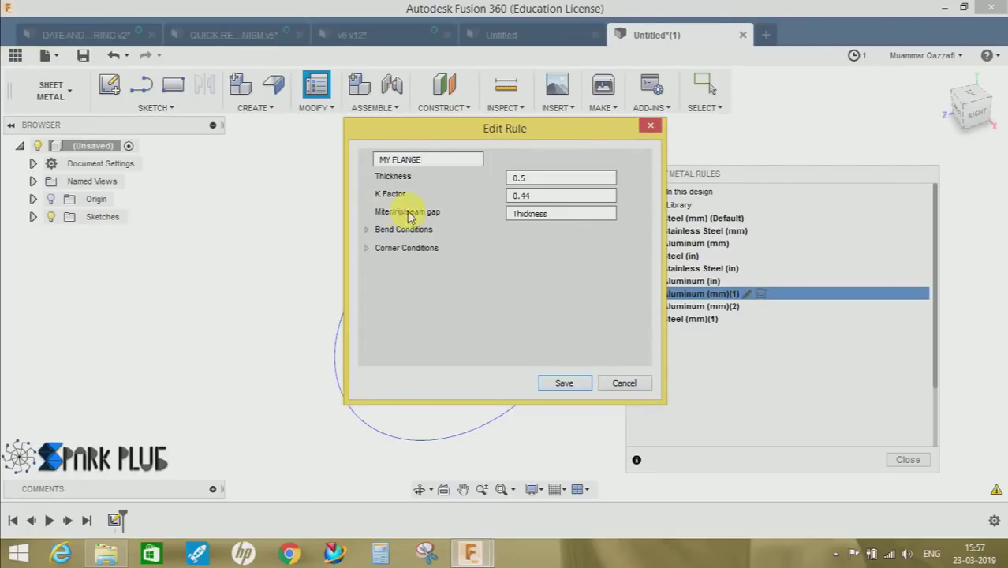
- Set the MY FLANGE rule's thickness to 10, review its bend and corner conditions, and save the rule
{"action": "double_click", "coordinate": [580, 180]}
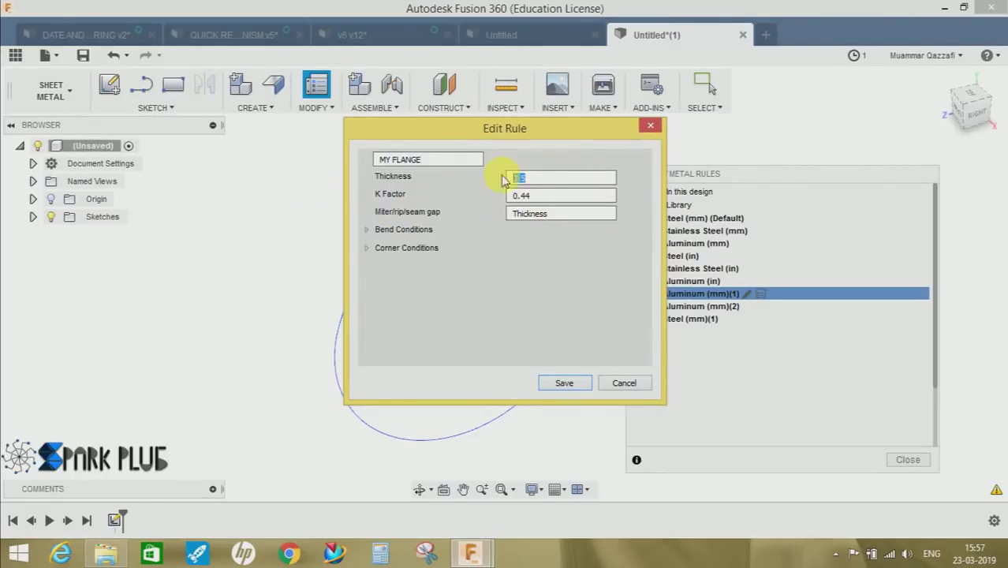
{"action": "type", "text": "10"}
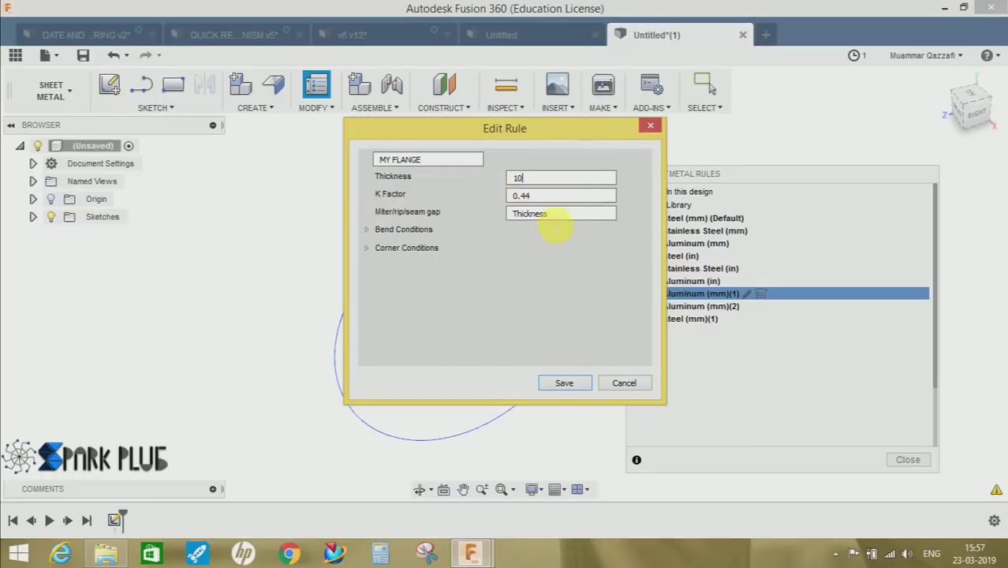
{"action": "left_click", "coordinate": [366, 232]}
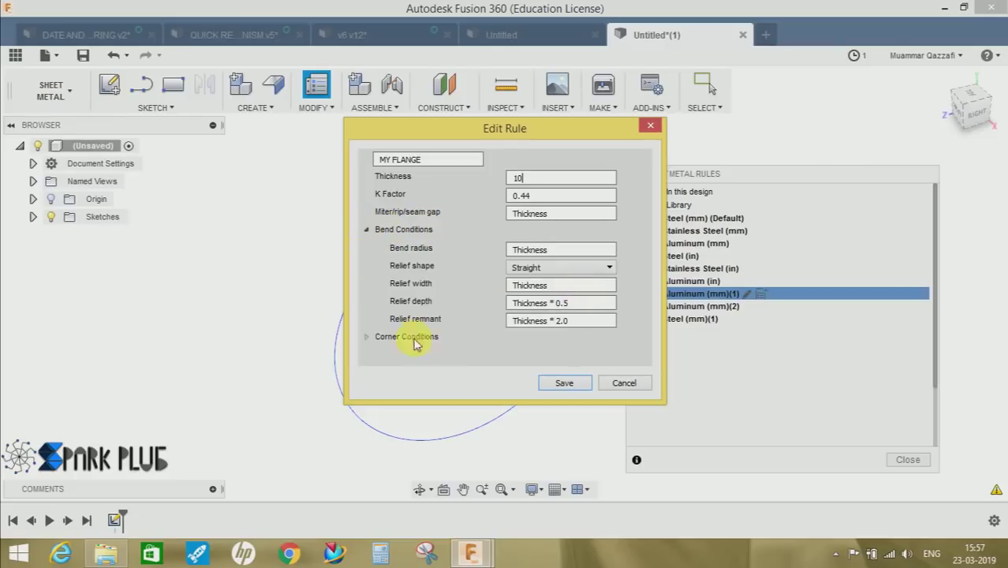
{"action": "left_click", "coordinate": [370, 340]}
{"action": "scroll", "coordinate": [535, 331], "scroll_direction": "down", "scroll_amount": 1}
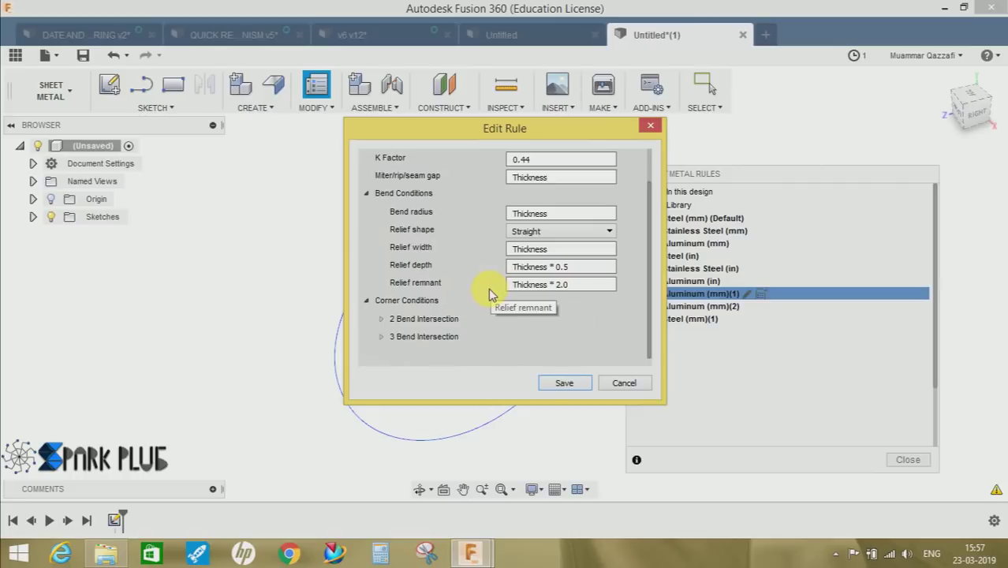
{"action": "scroll", "coordinate": [534, 282], "scroll_direction": "up", "scroll_amount": 1}
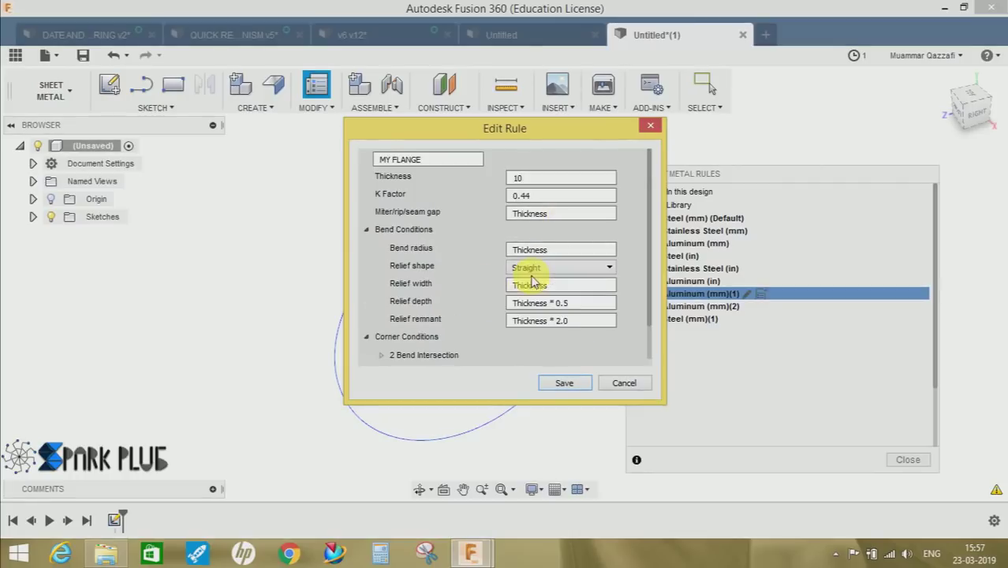
{"action": "left_click", "coordinate": [556, 382]}
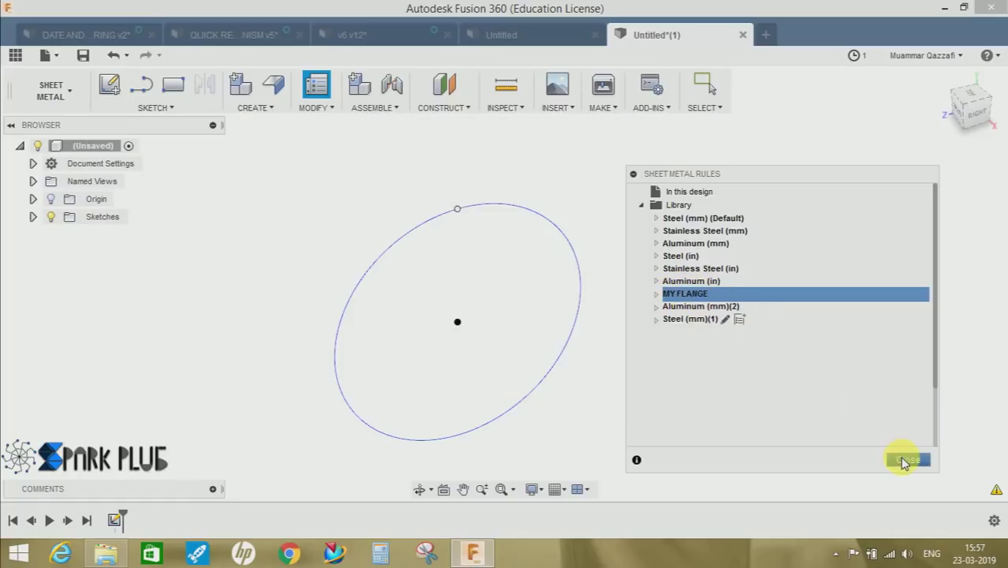
- Create a one-sided 50 mm flange from the slit circle as a new component, using the MY FLANGE rule with Side 1 thickness
{"action": "left_click", "coordinate": [276, 89]}
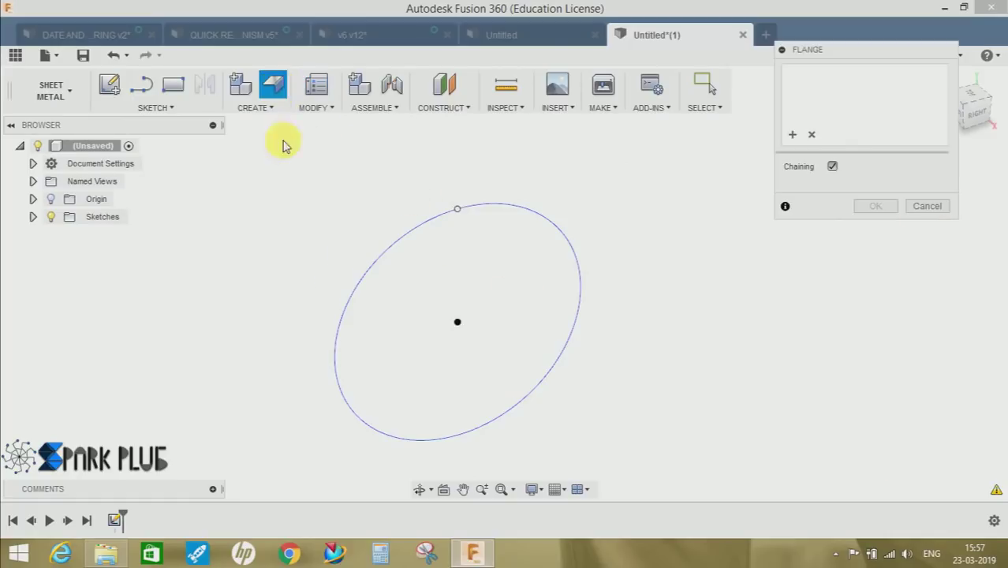
{"action": "left_click", "coordinate": [399, 245]}
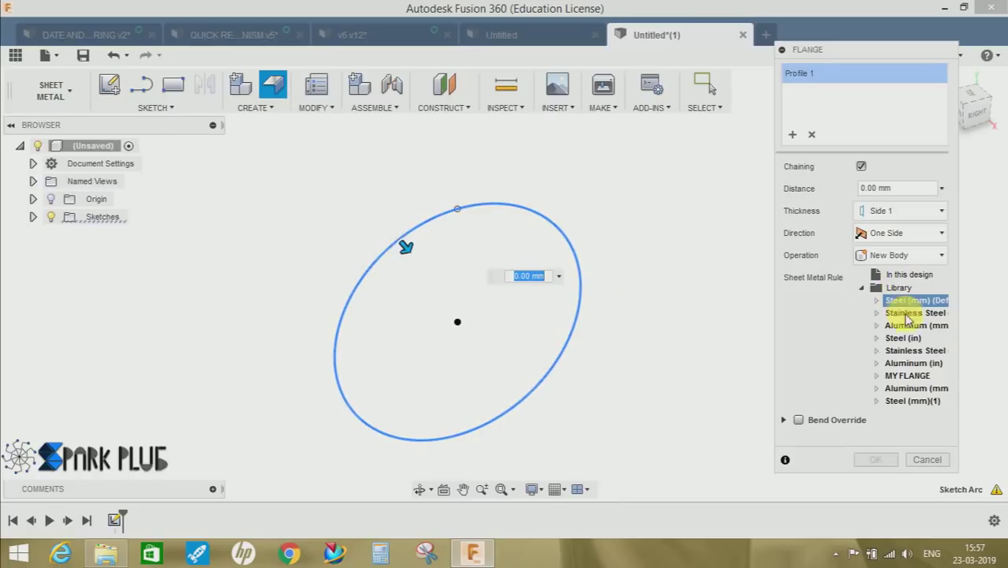
{"action": "left_click", "coordinate": [906, 377]}
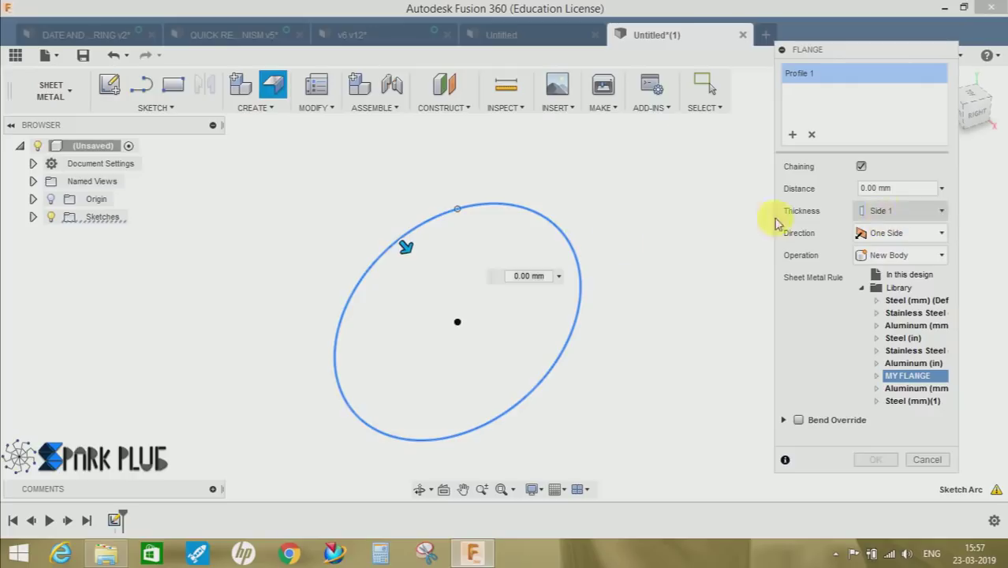
{"action": "left_click_drag", "start_coordinate": [412, 254], "coordinate": [442, 289]}
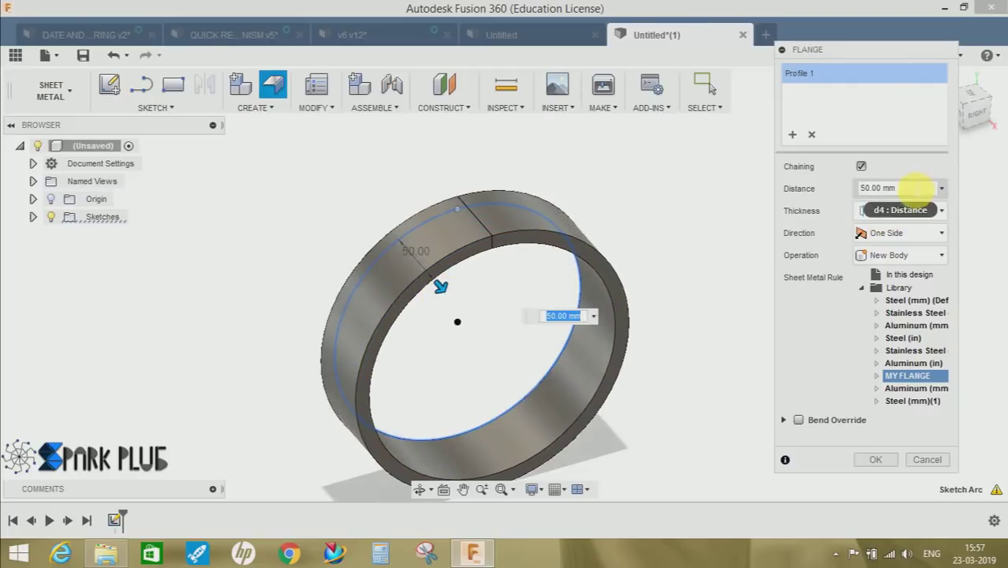
{"action": "left_click", "coordinate": [864, 188]}
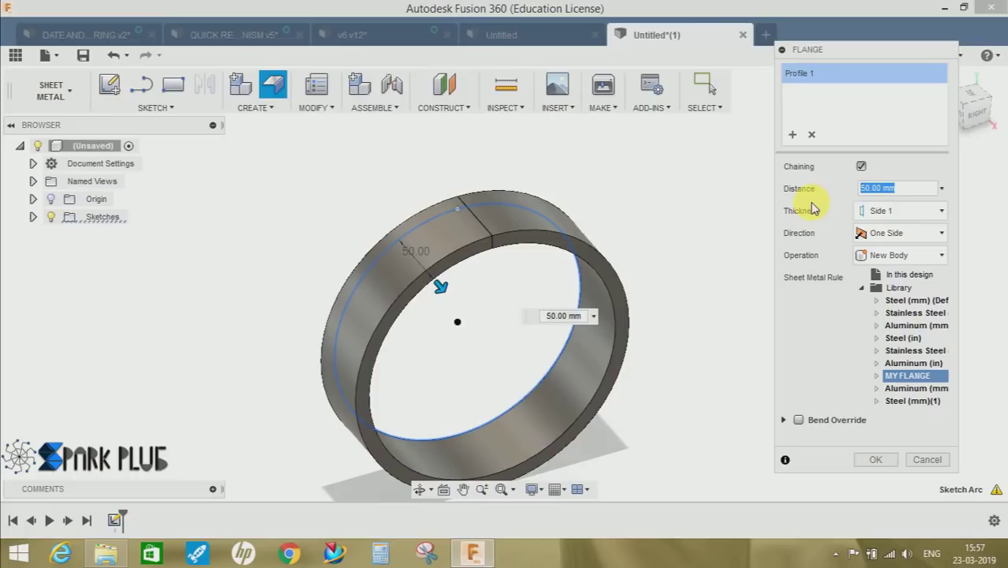
{"action": "left_click", "coordinate": [894, 255]}
{"action": "left_click", "coordinate": [891, 292]}
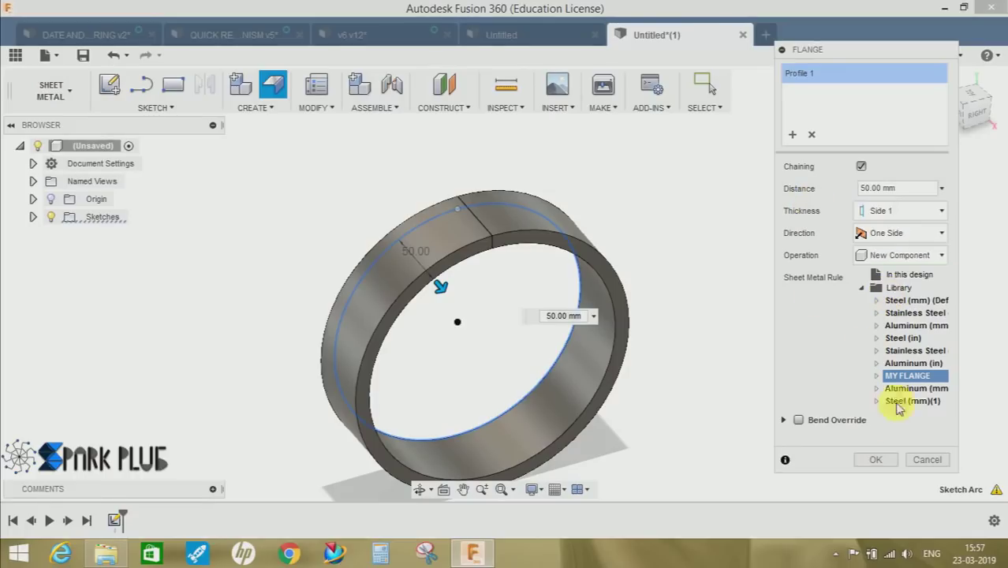
{"action": "left_click", "coordinate": [876, 460]}
{"action": "middle_click_drag", "start_coordinate": [729, 297], "coordinate": [751, 280]}
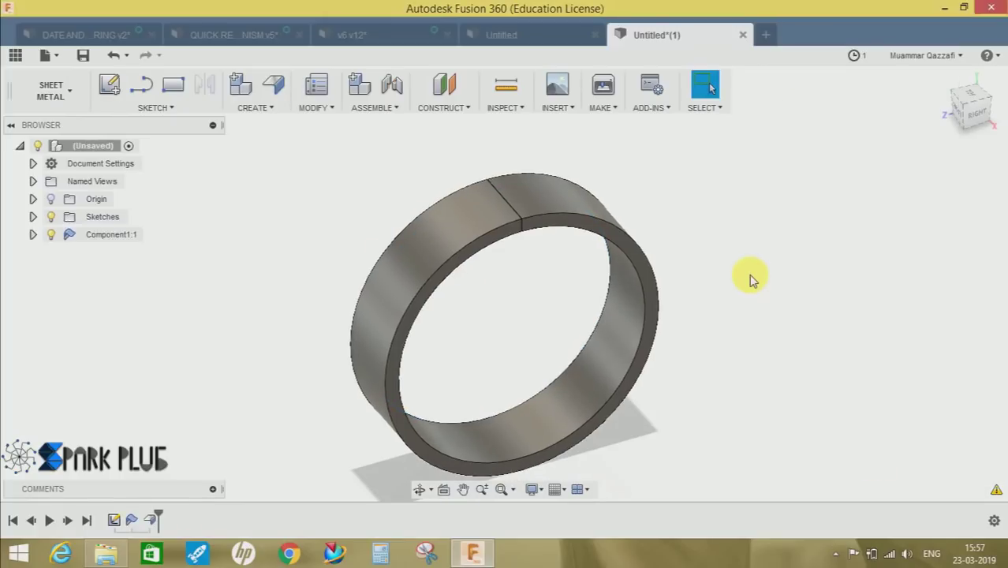
- Examine the narrow slit in the ring up close, along the outer surface and the side face
{"action": "middle_click_drag", "start_coordinate": [520, 219], "coordinate": [581, 349], "text": "shift"}
{"action": "scroll", "coordinate": [578, 352], "scroll_direction": "down", "scroll_amount": 2}
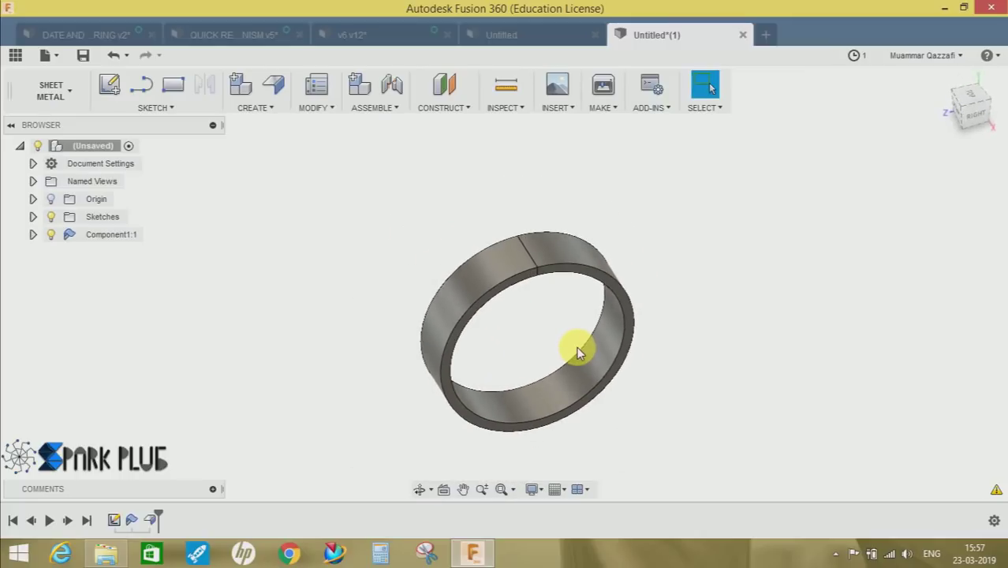
{"action": "scroll", "coordinate": [579, 352], "scroll_direction": "up", "scroll_amount": 8}
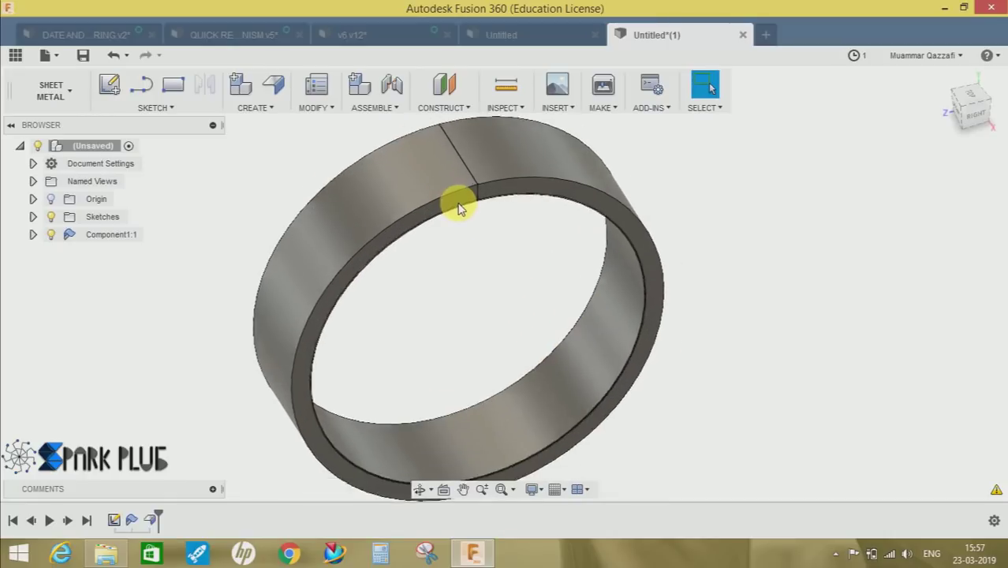
{"action": "scroll", "coordinate": [683, 299], "scroll_direction": "up", "scroll_amount": 3}
{"action": "scroll", "coordinate": [448, 261], "scroll_direction": "down", "scroll_amount": 2}
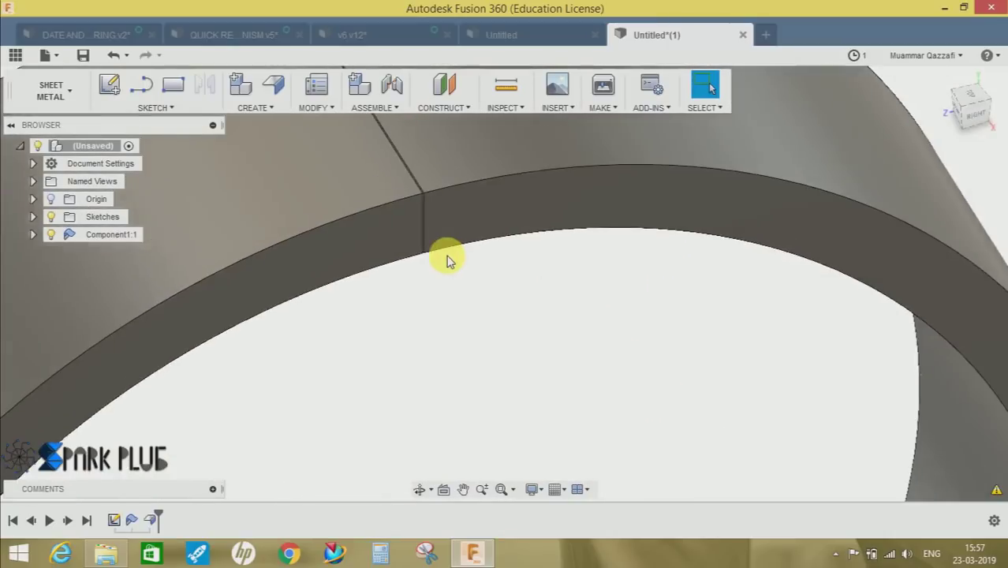
{"action": "middle_click_drag", "start_coordinate": [455, 280], "coordinate": [634, 524]}
{"action": "scroll", "coordinate": [617, 477], "scroll_direction": "up", "scroll_amount": 3}
{"action": "scroll", "coordinate": [615, 476], "scroll_direction": "down", "scroll_amount": 5}
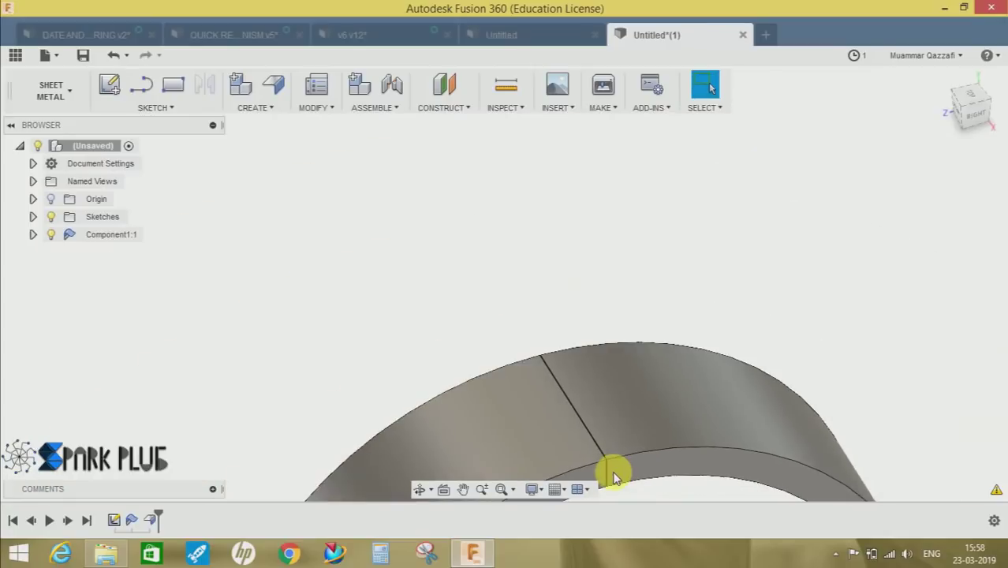
{"action": "left_click", "coordinate": [323, 106]}
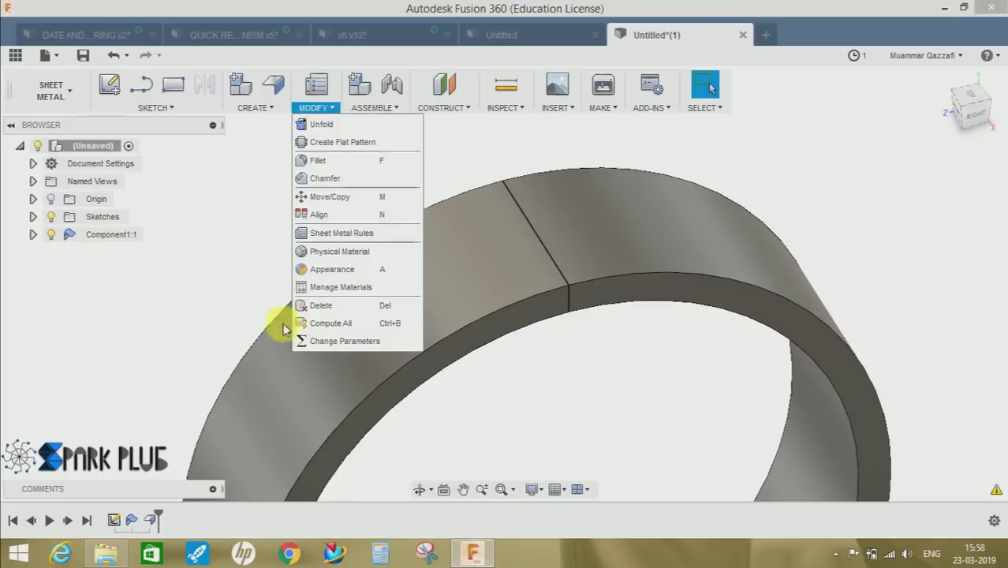
{"action": "left_click", "coordinate": [714, 398]}
{"action": "scroll", "coordinate": [722, 308], "scroll_direction": "up", "scroll_amount": 3}
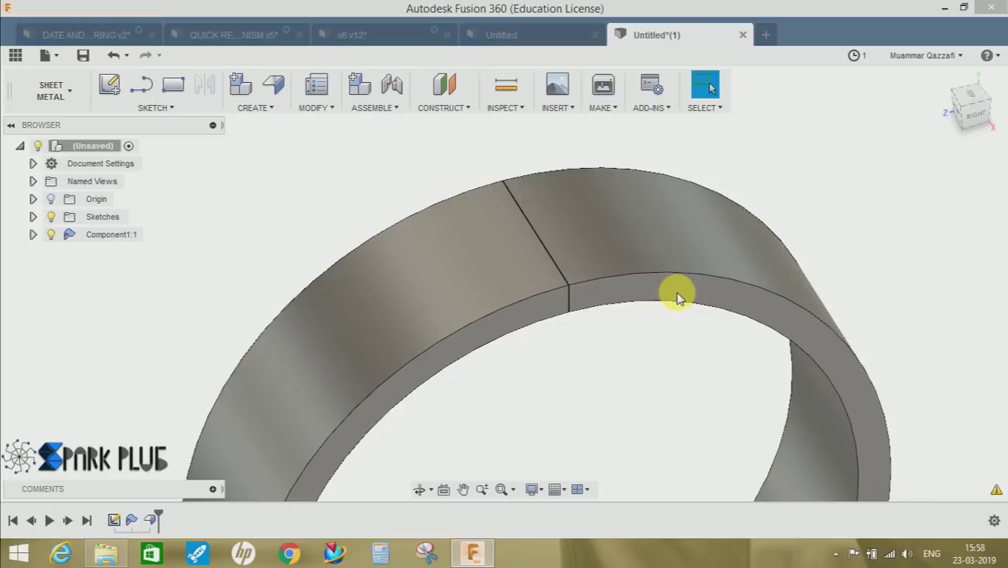
{"action": "scroll", "coordinate": [641, 300], "scroll_direction": "down", "scroll_amount": 2}
{"action": "left_click", "coordinate": [320, 108]}
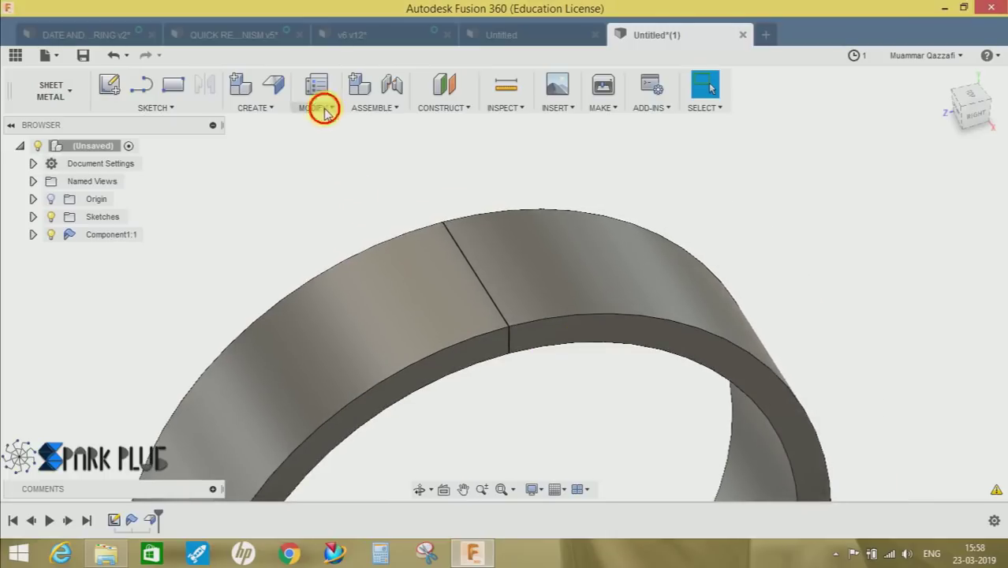
{"action": "left_click", "coordinate": [316, 126]}
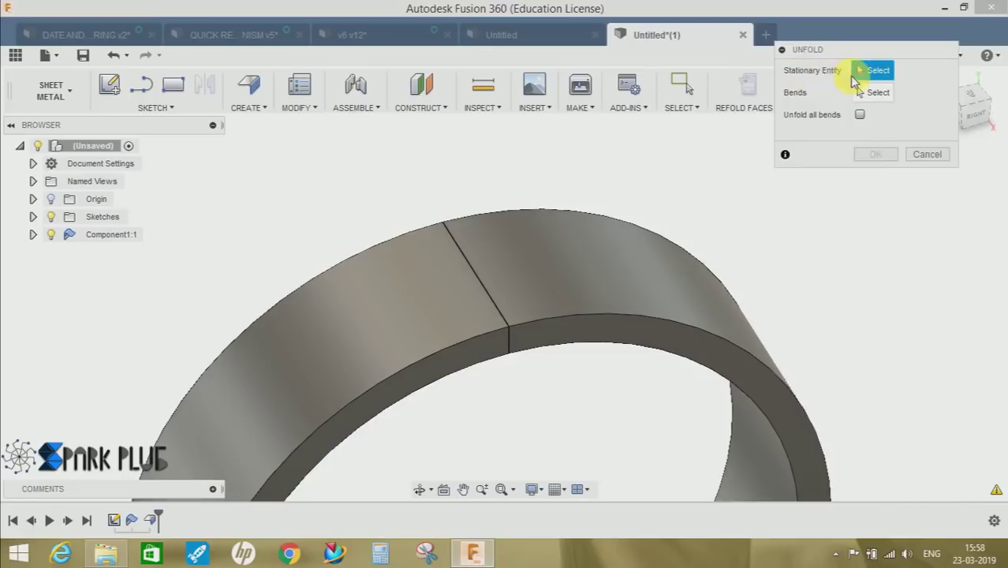
{"action": "left_click_drag", "start_coordinate": [866, 57], "coordinate": [857, 147]}
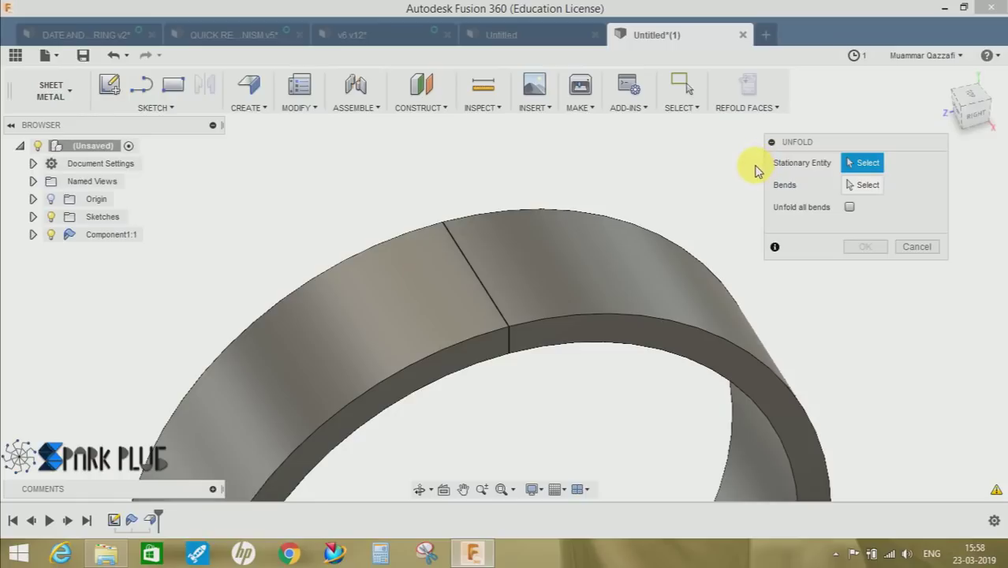
{"action": "middle_click_drag", "start_coordinate": [478, 344], "coordinate": [486, 288]}
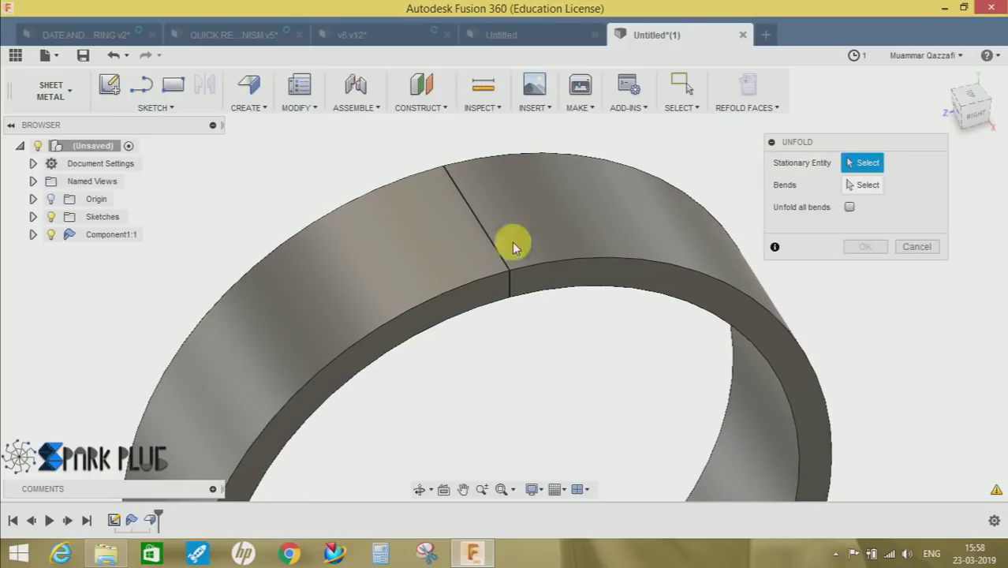
{"action": "mouse_move", "coordinate": [574, 426]}
{"action": "middle_mouse_down"}
{"action": "mouse_move", "coordinate": [551, 371]}
{"action": "mouse_move", "coordinate": [574, 422]}
{"action": "middle_mouse_up"}
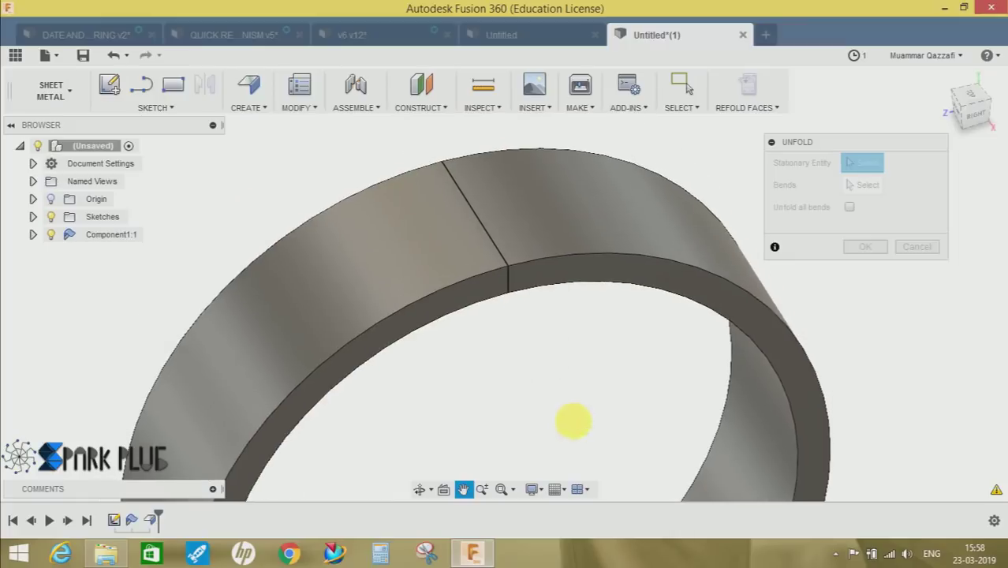
{"action": "left_click", "coordinate": [915, 247]}
- Switch from the Sheet Metal workspace to the Model workspace
{"action": "left_click", "coordinate": [63, 93]}
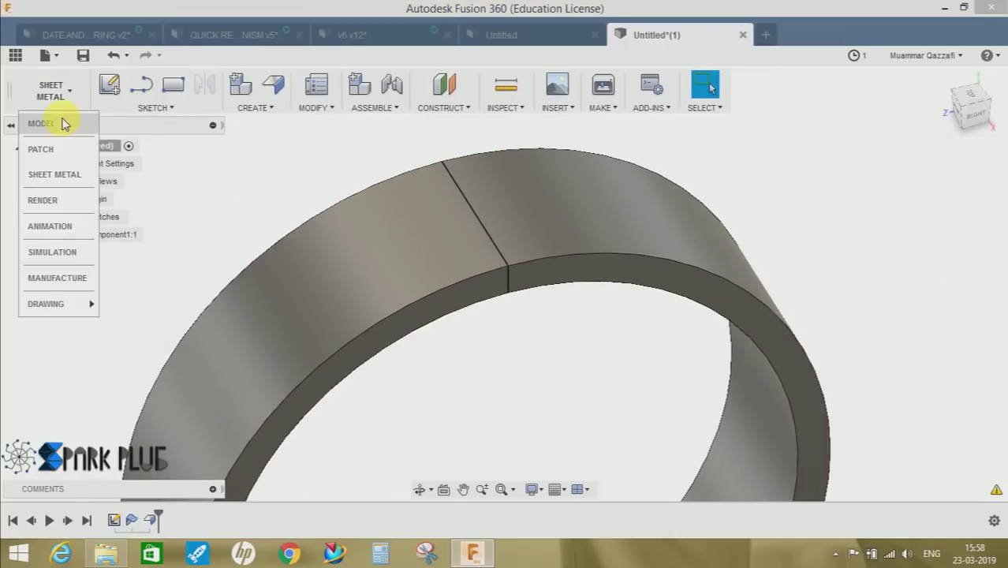
{"action": "left_click", "coordinate": [63, 123]}
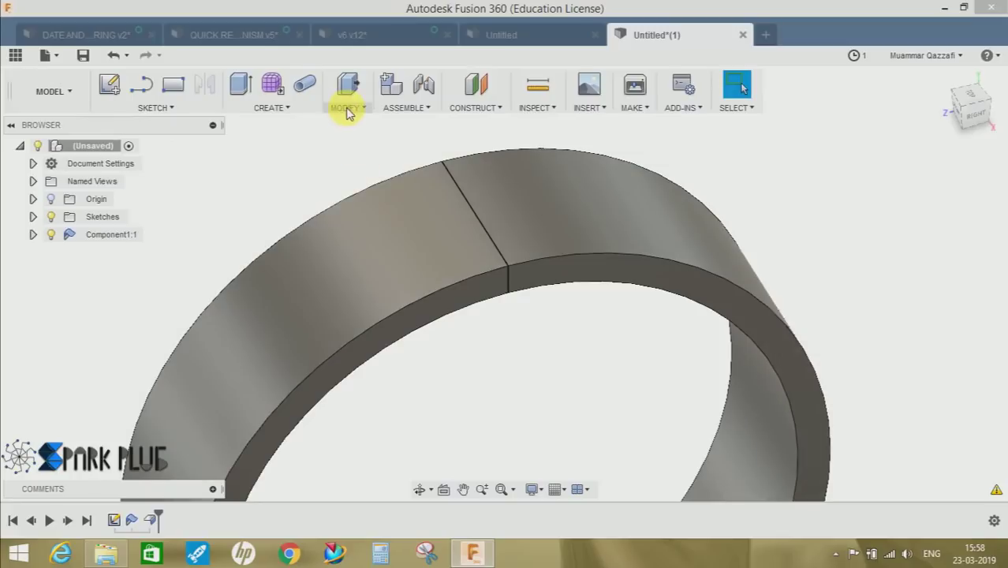
{"action": "left_click", "coordinate": [348, 110]}
- Extrude one end face of the ring's slit 0.10 mm into the gap and join it to the ring
{"action": "left_click", "coordinate": [246, 93]}
{"action": "left_click", "coordinate": [239, 93]}
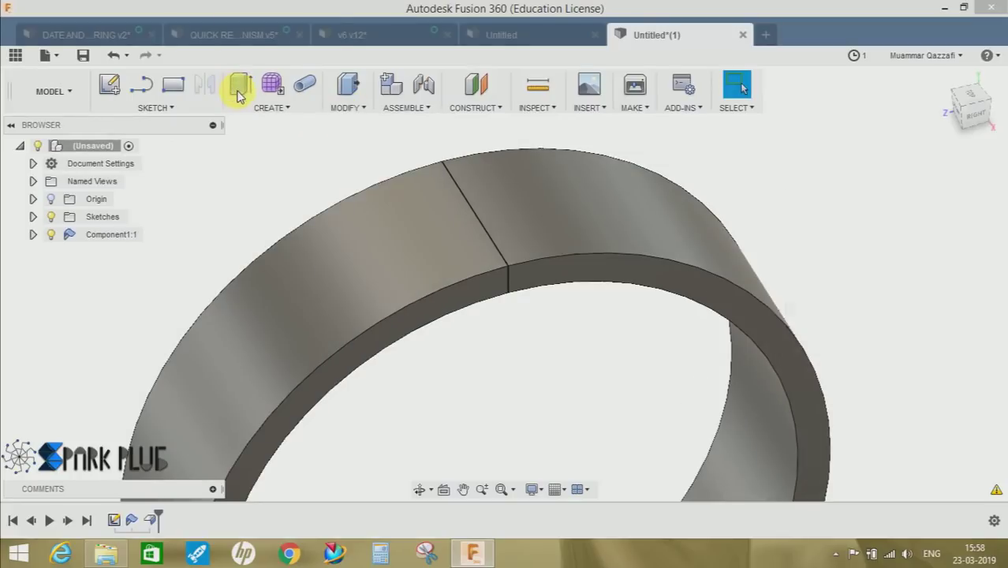
{"action": "mouse_move", "coordinate": [520, 308]}
{"action": "middle_mouse_down", "text": "shift"}
{"action": "mouse_move", "coordinate": [489, 312]}
{"action": "mouse_move", "coordinate": [513, 290]}
{"action": "middle_mouse_up", "text": "shift"}
{"action": "scroll", "coordinate": [513, 291], "scroll_direction": "up", "scroll_amount": 10}
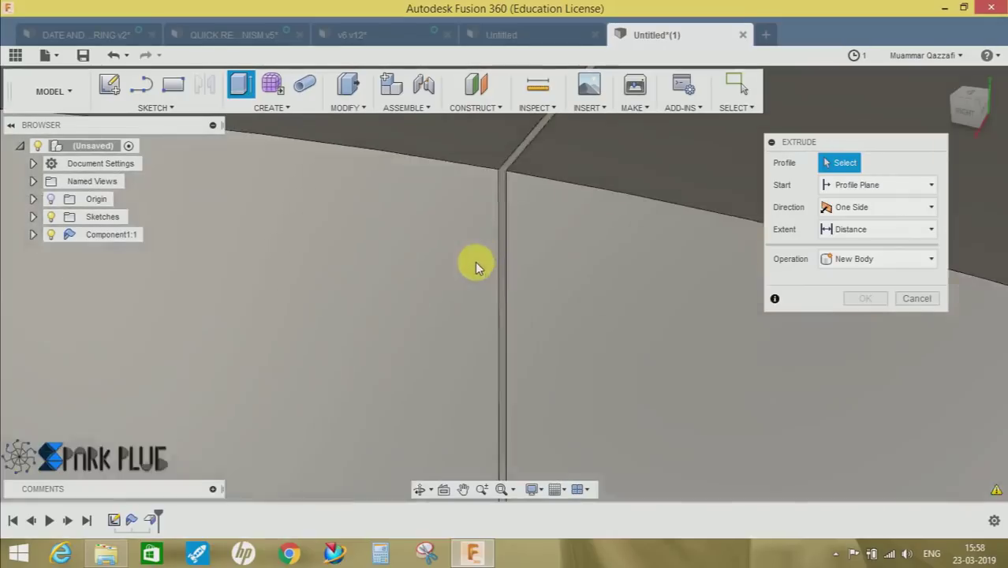
{"action": "scroll", "coordinate": [520, 227], "scroll_direction": "up", "scroll_amount": 3}
{"action": "middle_click_drag", "start_coordinate": [519, 225], "coordinate": [521, 340]}
{"action": "scroll", "coordinate": [566, 347], "scroll_direction": "up", "scroll_amount": 3}
{"action": "left_click", "coordinate": [500, 343]}
{"action": "left_click", "coordinate": [500, 347]}
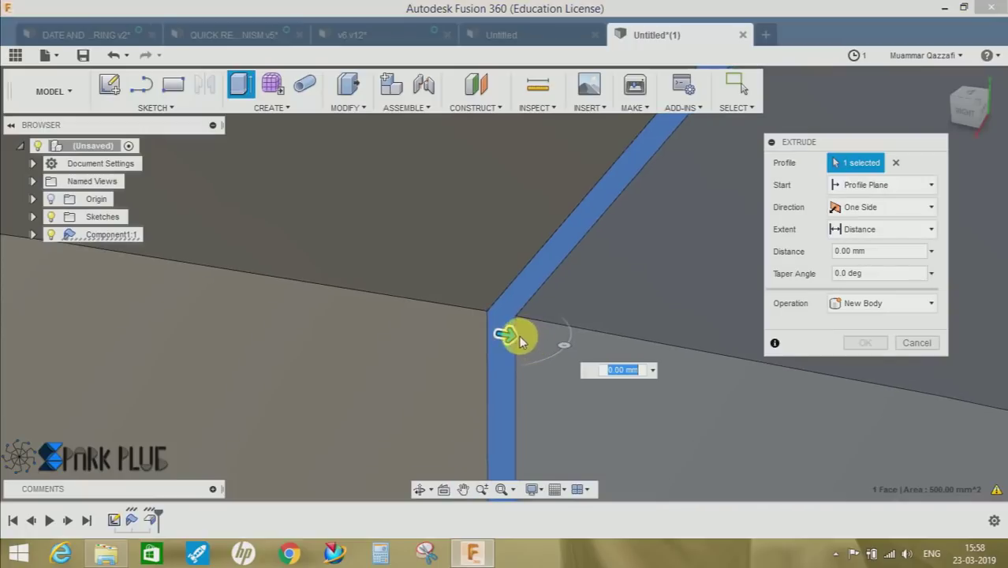
{"action": "left_click_drag", "start_coordinate": [521, 341], "coordinate": [529, 348]}
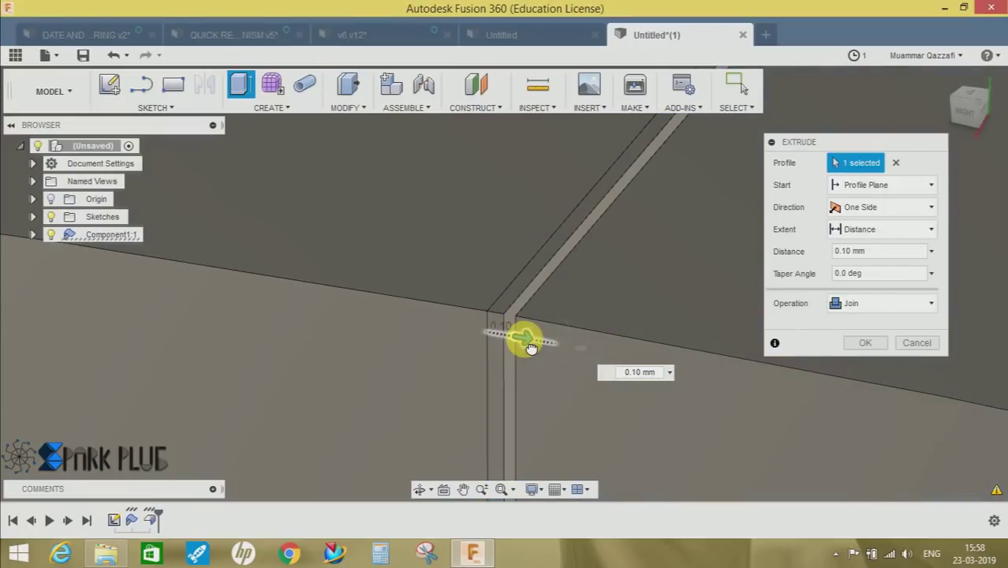
{"action": "left_click", "coordinate": [647, 372]}
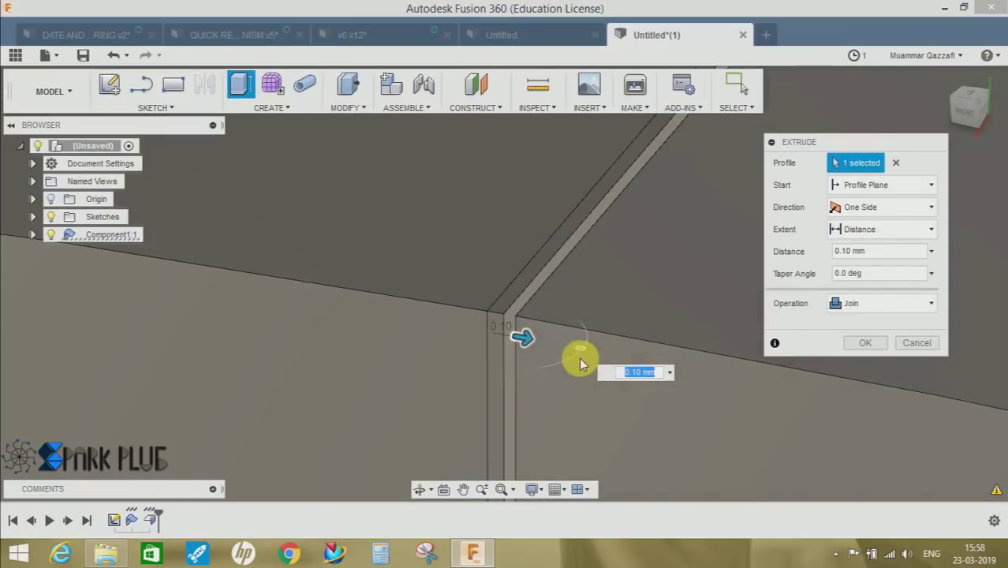
{"action": "middle_click_drag", "start_coordinate": [485, 399], "coordinate": [480, 309]}
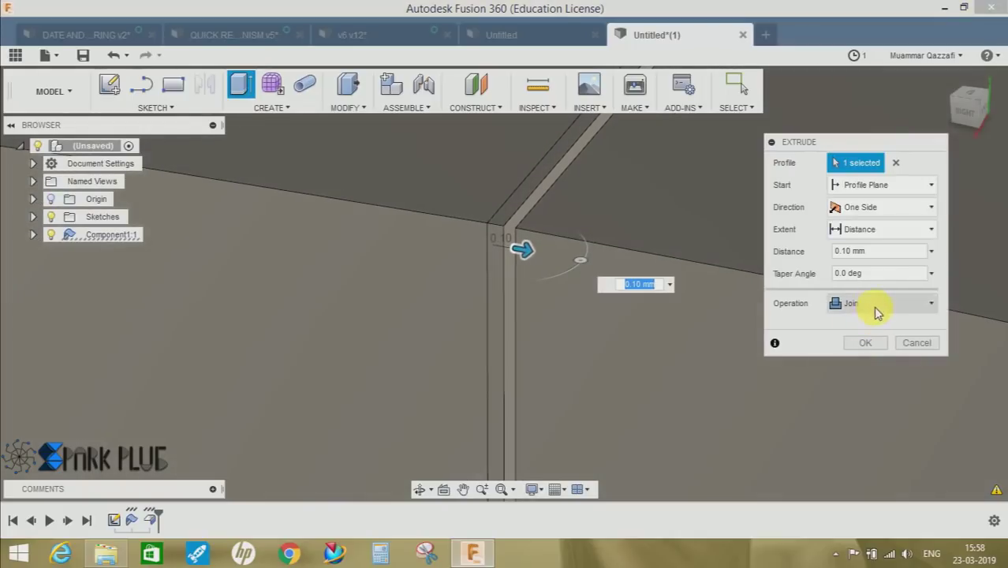
{"action": "left_click", "coordinate": [867, 343]}
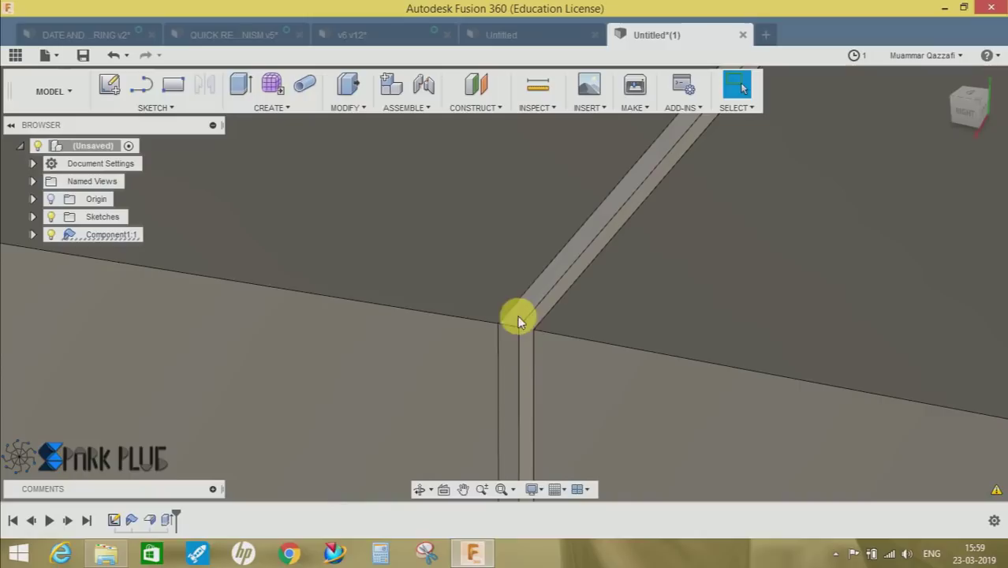
- Check the extruded lip in the slit up close and return to the Sheet Metal workspace
{"action": "scroll", "coordinate": [513, 314], "scroll_direction": "down", "scroll_amount": 3}
{"action": "scroll", "coordinate": [517, 319], "scroll_direction": "up", "scroll_amount": 2}
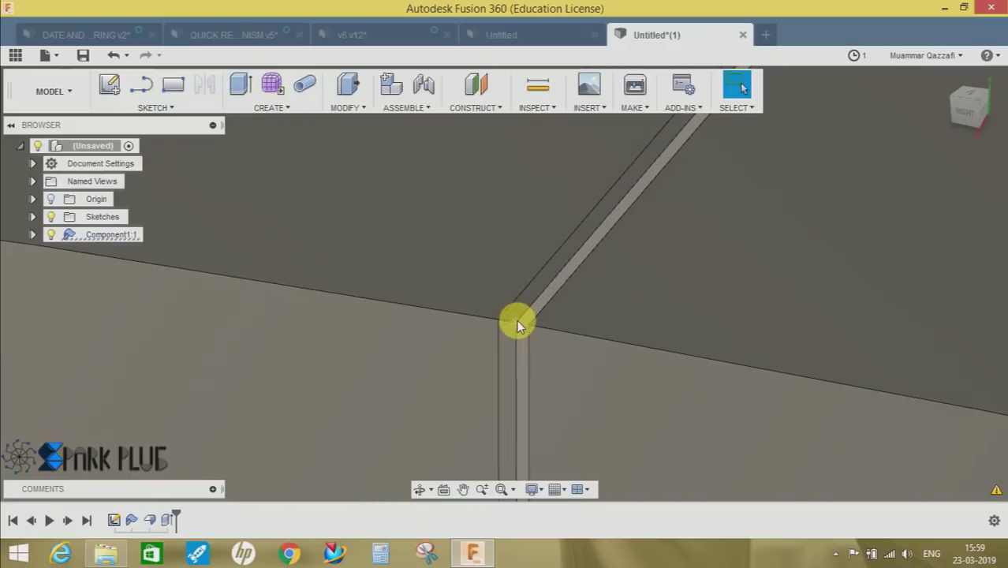
{"action": "scroll", "coordinate": [528, 309], "scroll_direction": "up", "scroll_amount": 2}
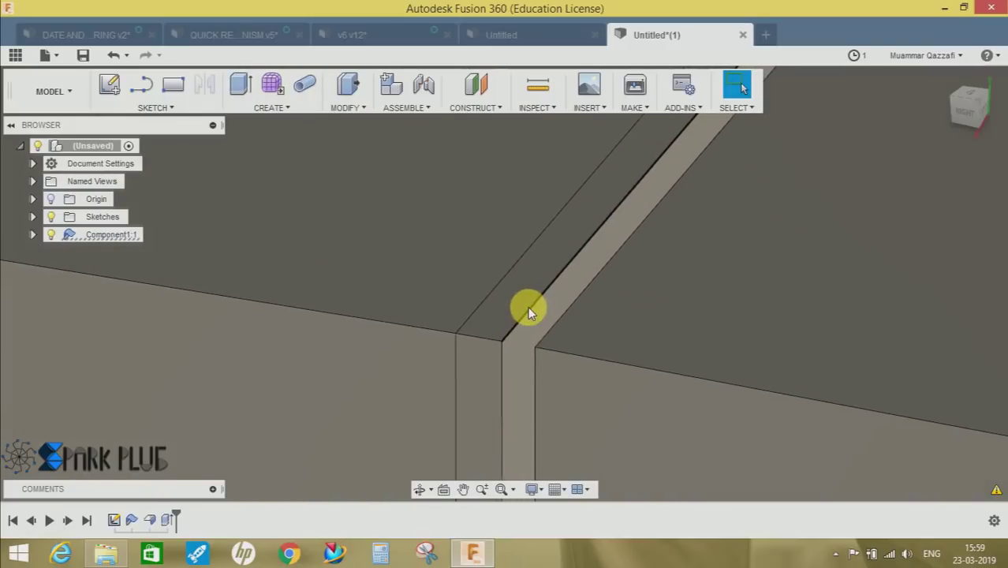
{"action": "scroll", "coordinate": [528, 310], "scroll_direction": "down", "scroll_amount": 3}
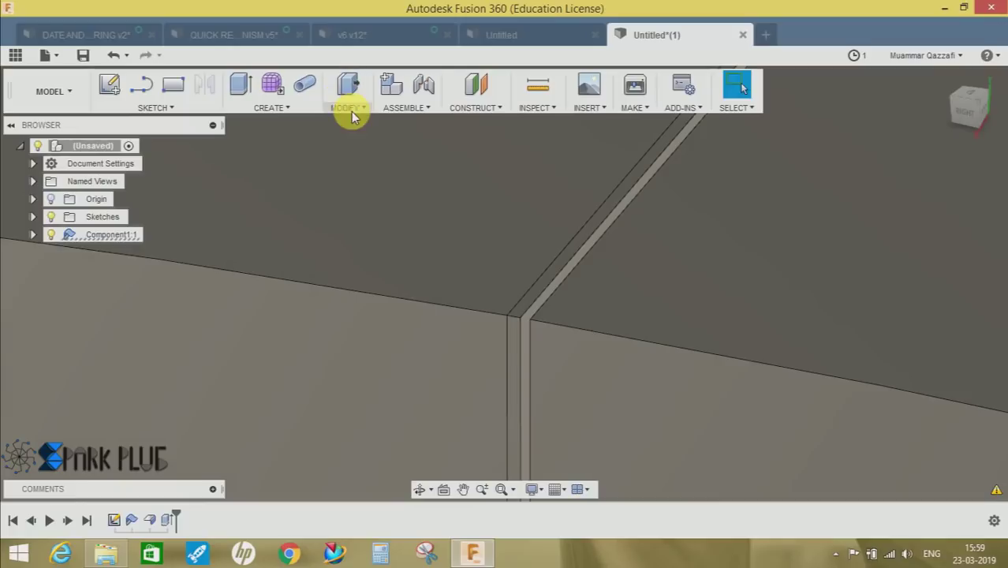
{"action": "left_click", "coordinate": [346, 109]}
{"action": "left_click", "coordinate": [354, 140]}
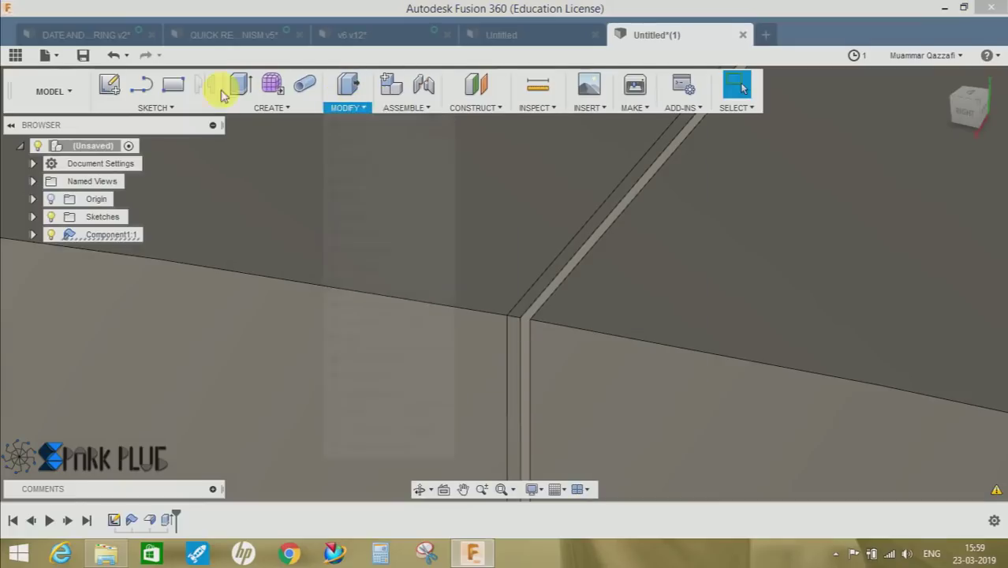
{"action": "left_click", "coordinate": [50, 89]}
{"action": "left_click", "coordinate": [68, 173]}
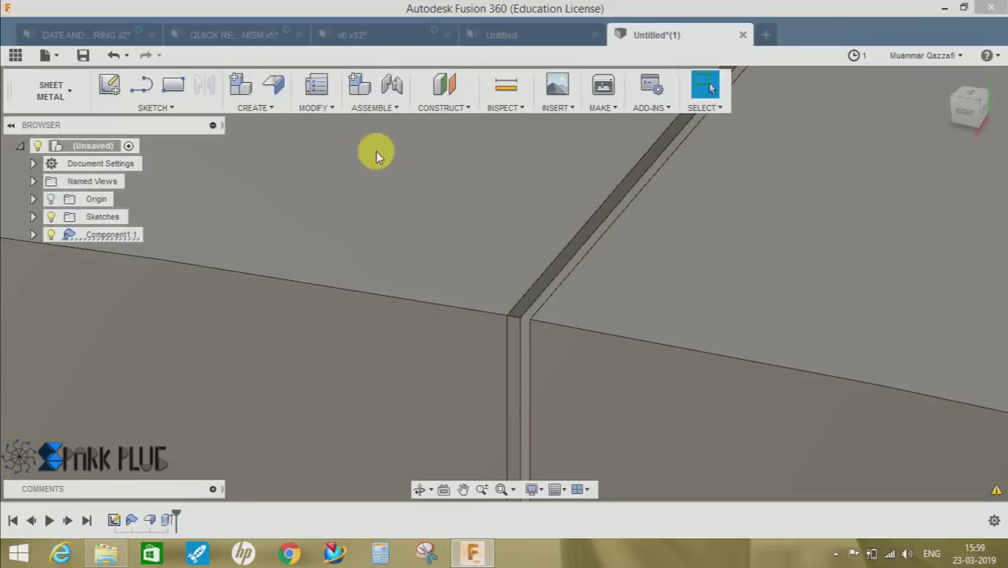
- Start an Unfold with the thin flat outer face of the slit's lip as the stationary entity
{"action": "left_click", "coordinate": [320, 111]}
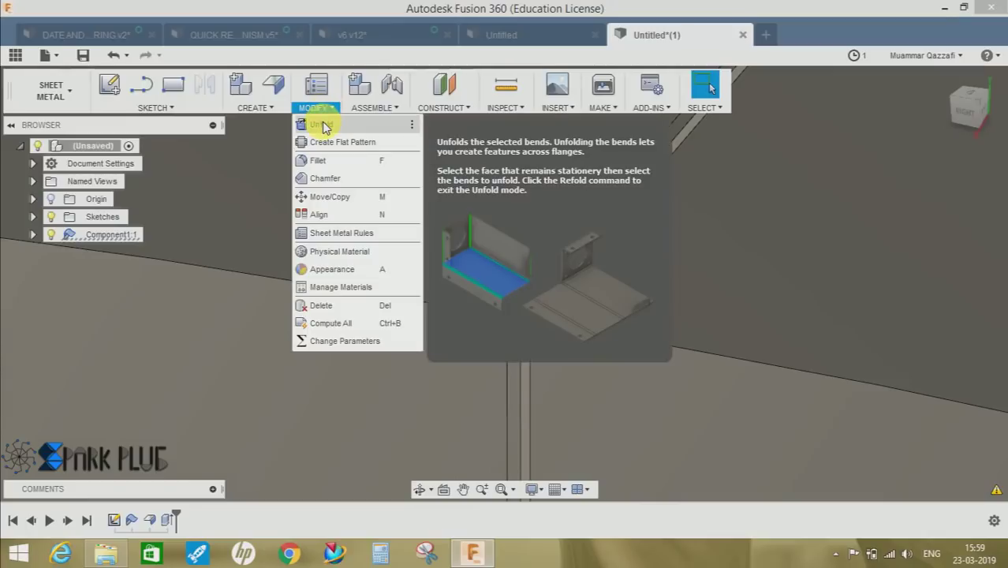
{"action": "left_click", "coordinate": [322, 124]}
{"action": "scroll", "coordinate": [531, 240], "scroll_direction": "up", "scroll_amount": 2}
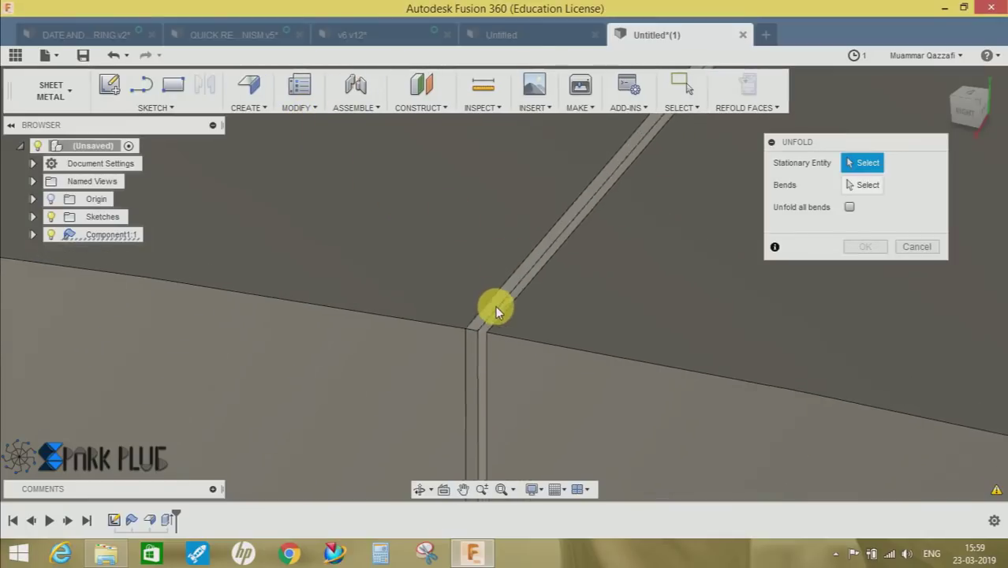
{"action": "scroll", "coordinate": [495, 307], "scroll_direction": "up", "scroll_amount": 2}
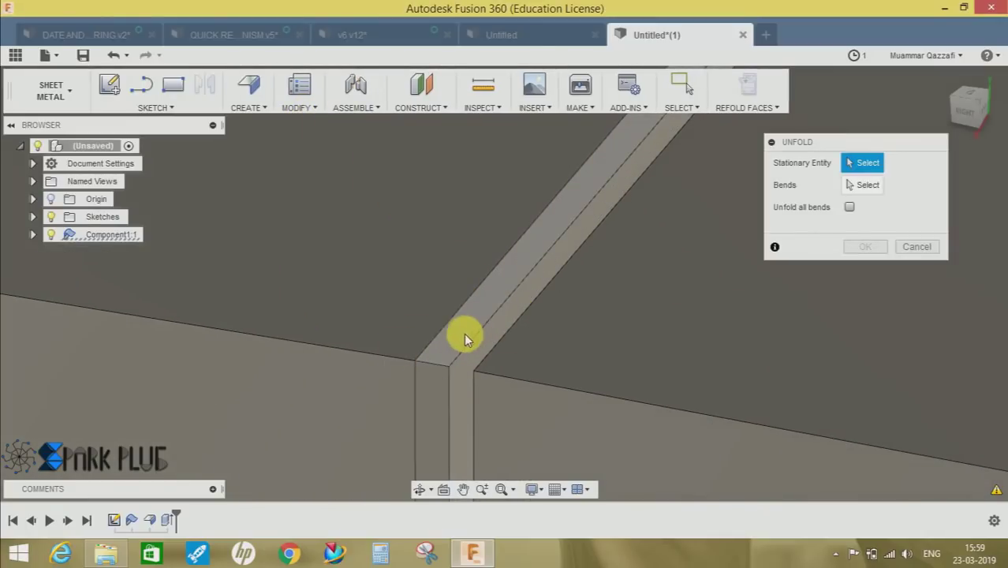
{"action": "scroll", "coordinate": [412, 335], "scroll_direction": "down", "scroll_amount": 3}
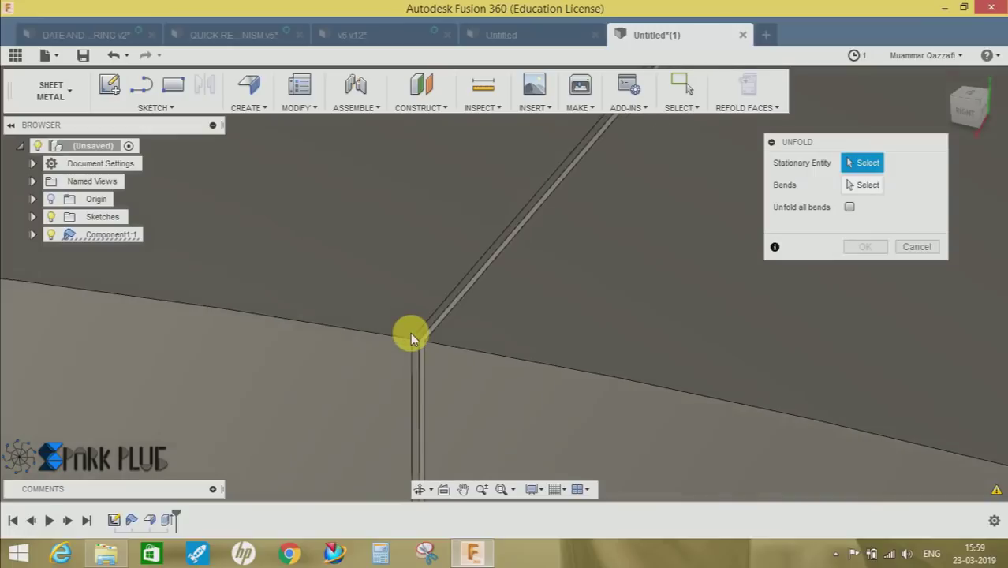
{"action": "scroll", "coordinate": [412, 335], "scroll_direction": "down", "scroll_amount": 5}
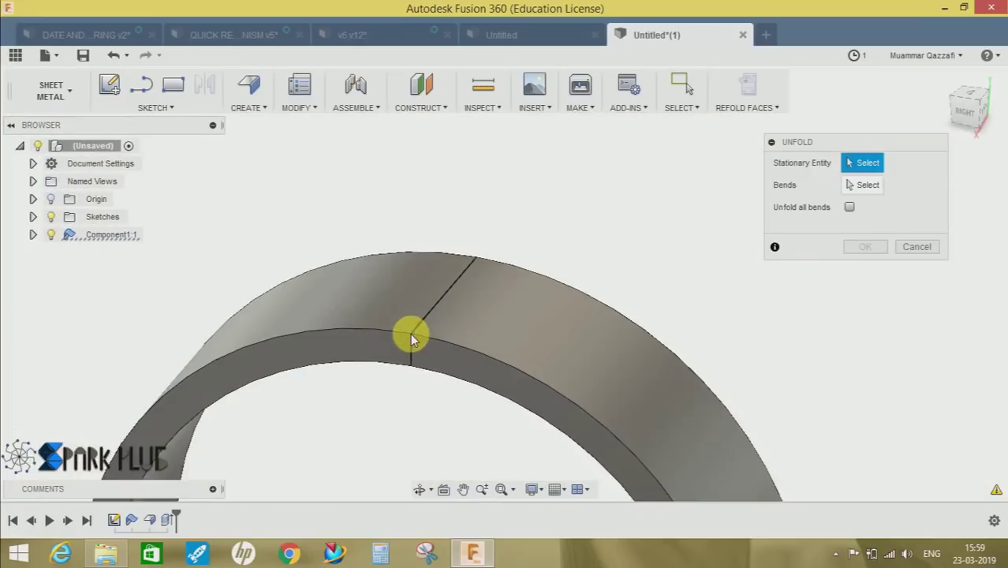
{"action": "middle_click_drag", "start_coordinate": [410, 333], "coordinate": [482, 274]}
{"action": "scroll", "coordinate": [481, 273], "scroll_direction": "down", "scroll_amount": 2}
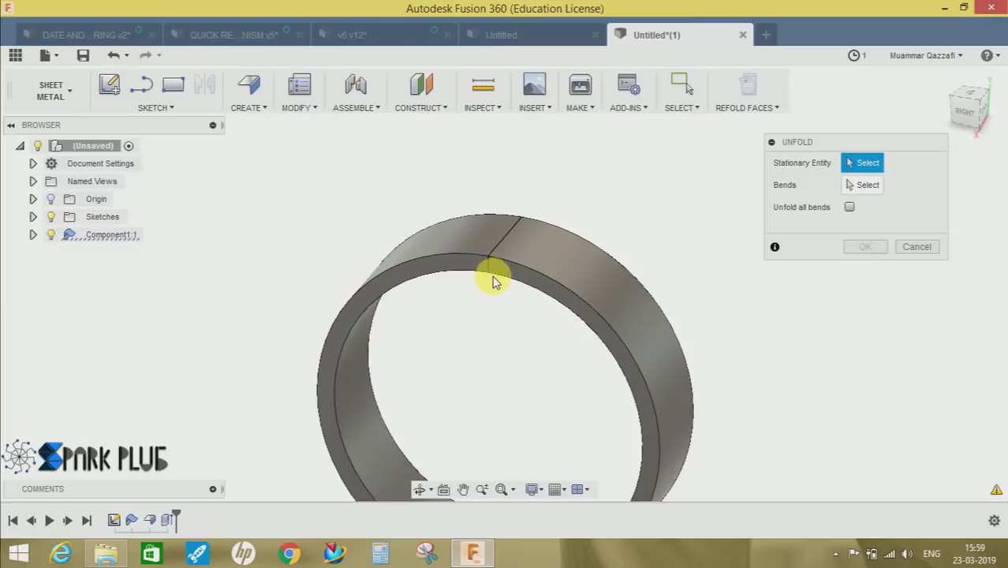
{"action": "scroll", "coordinate": [492, 282], "scroll_direction": "up", "scroll_amount": 10}
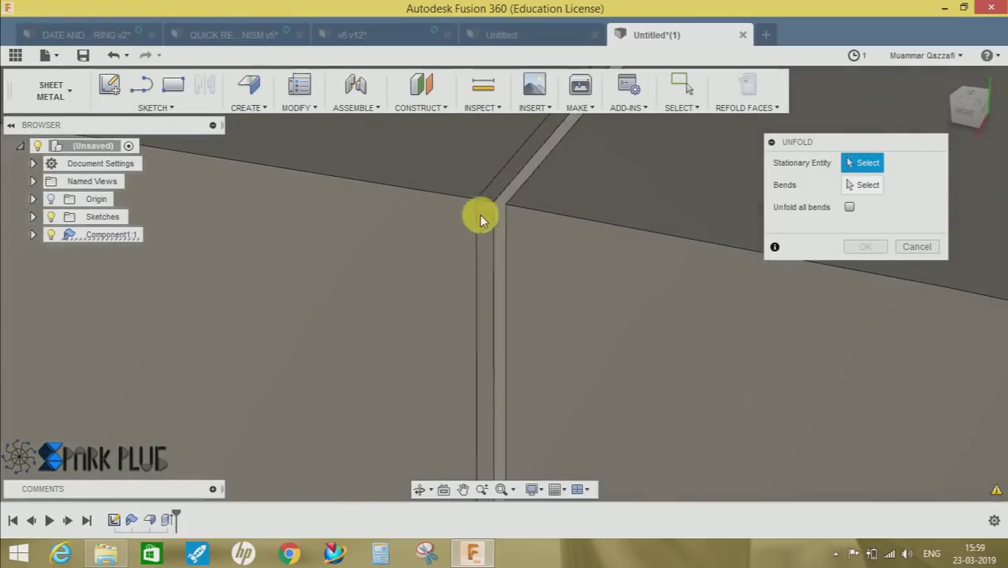
{"action": "scroll", "coordinate": [520, 191], "scroll_direction": "up", "scroll_amount": 3}
{"action": "middle_click_drag", "start_coordinate": [521, 191], "coordinate": [521, 309]}
{"action": "left_click", "coordinate": [513, 310]}
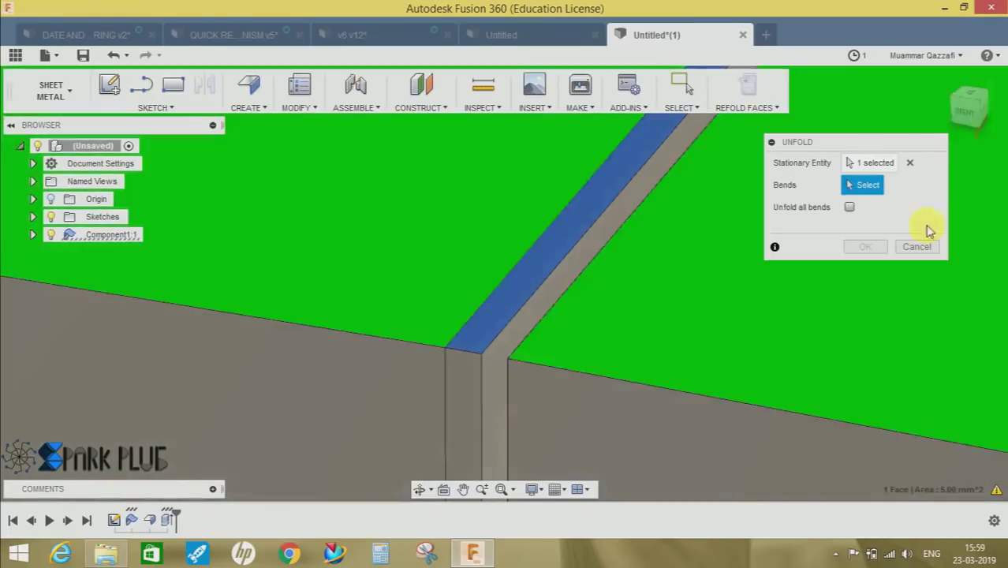
- Pick the ring's curved outer surface as the bend and unfold the ring into a flat strip
{"action": "scroll", "coordinate": [428, 211], "scroll_direction": "down", "scroll_amount": 5}
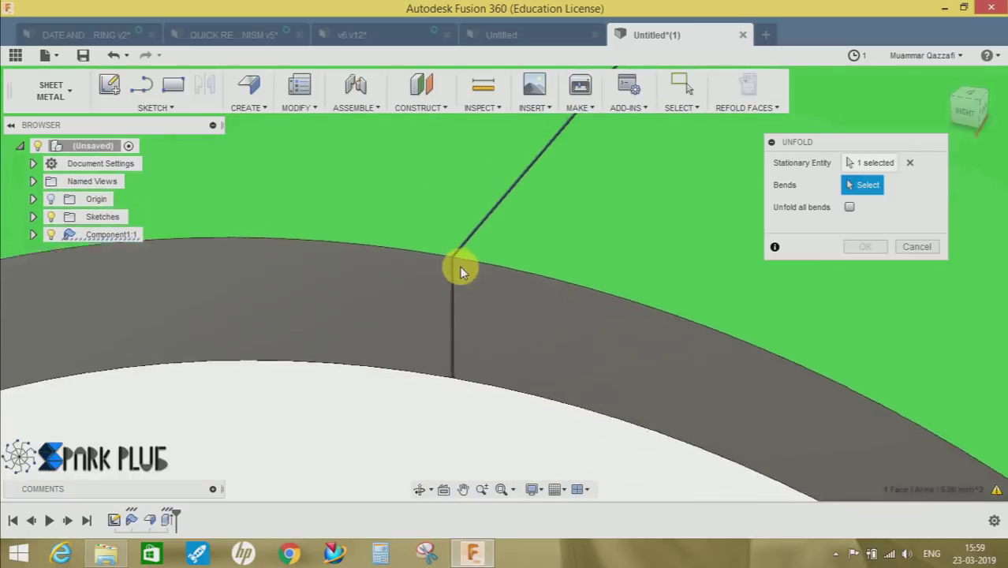
{"action": "scroll", "coordinate": [462, 272], "scroll_direction": "down", "scroll_amount": 5}
{"action": "scroll", "coordinate": [423, 216], "scroll_direction": "up", "scroll_amount": 3}
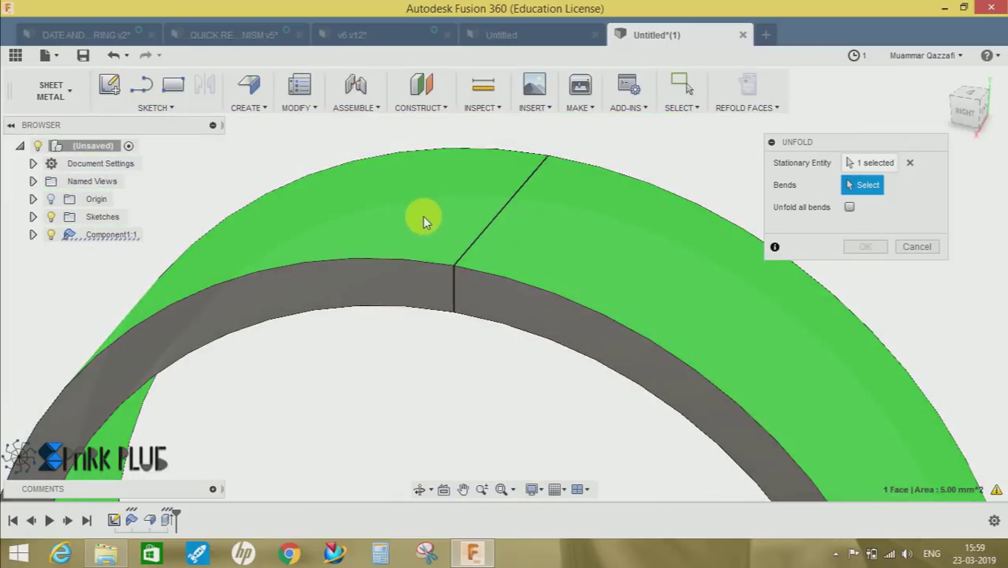
{"action": "scroll", "coordinate": [424, 217], "scroll_direction": "down", "scroll_amount": 5}
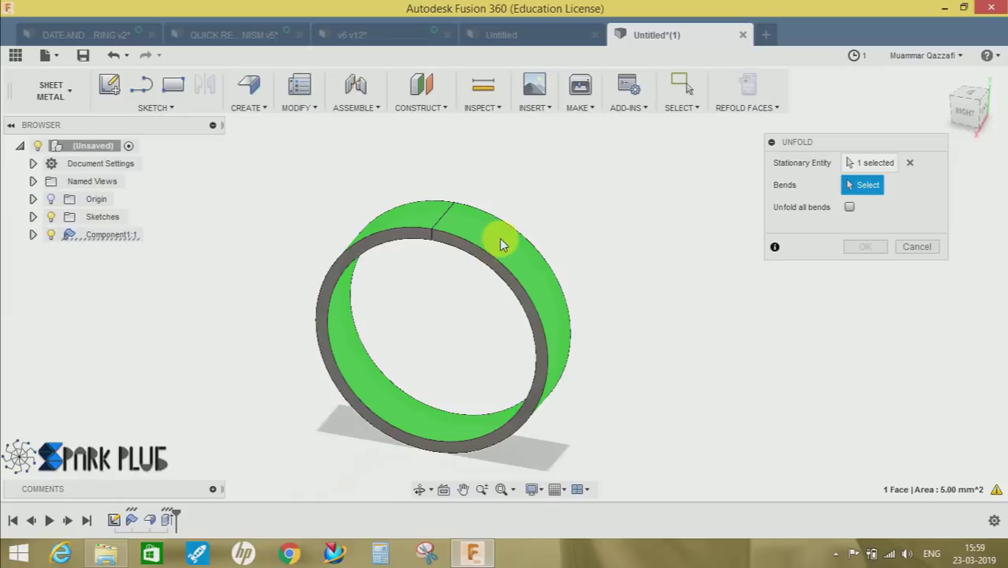
{"action": "left_click", "coordinate": [502, 244]}
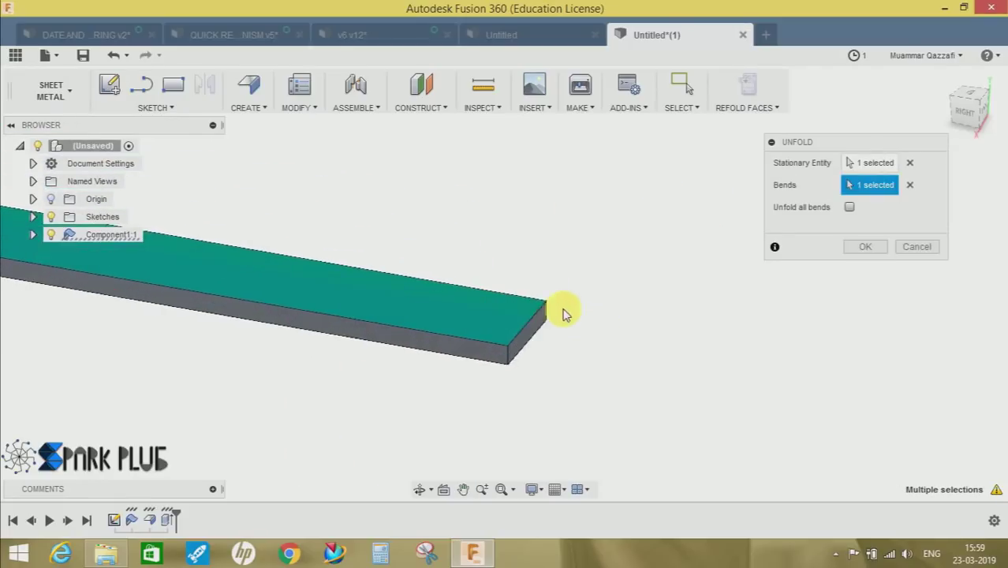
{"action": "left_click", "coordinate": [865, 246]}
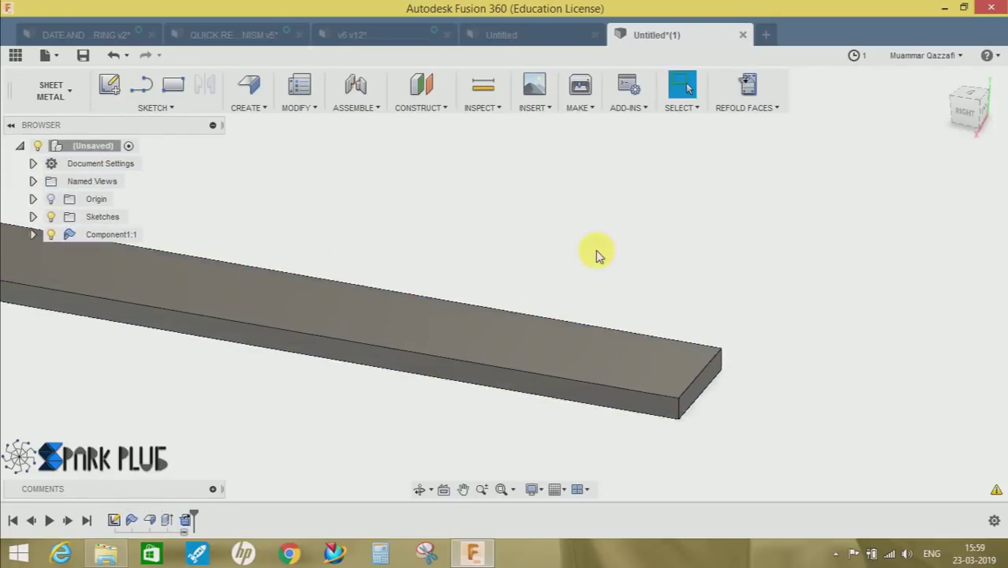
- Create a sketch on the wide upper face of the unfolded strip
{"action": "scroll", "coordinate": [536, 263], "scroll_direction": "down", "scroll_amount": 6}
{"action": "middle_click_drag", "start_coordinate": [536, 263], "coordinate": [572, 310]}
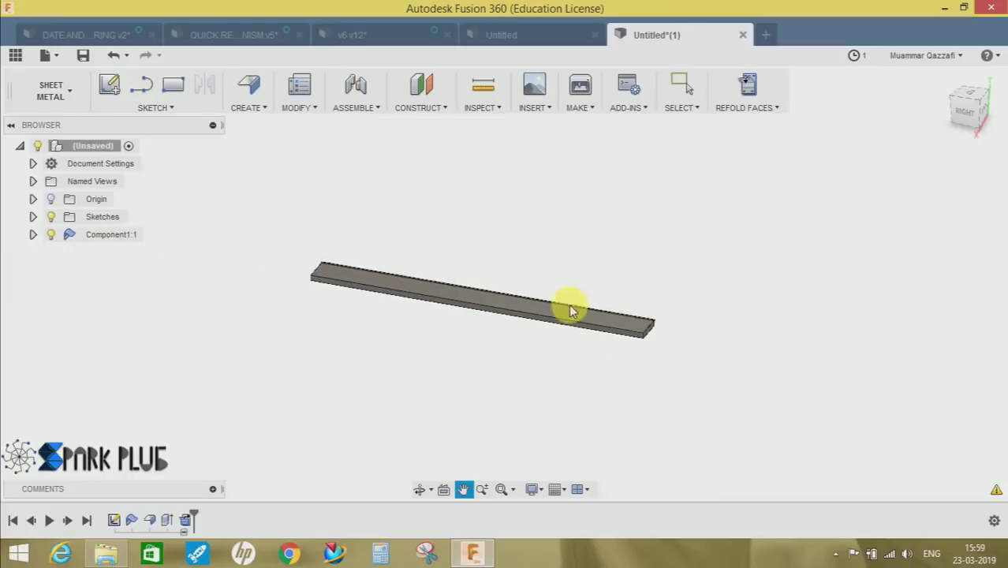
{"action": "scroll", "coordinate": [537, 310], "scroll_direction": "up", "scroll_amount": 5}
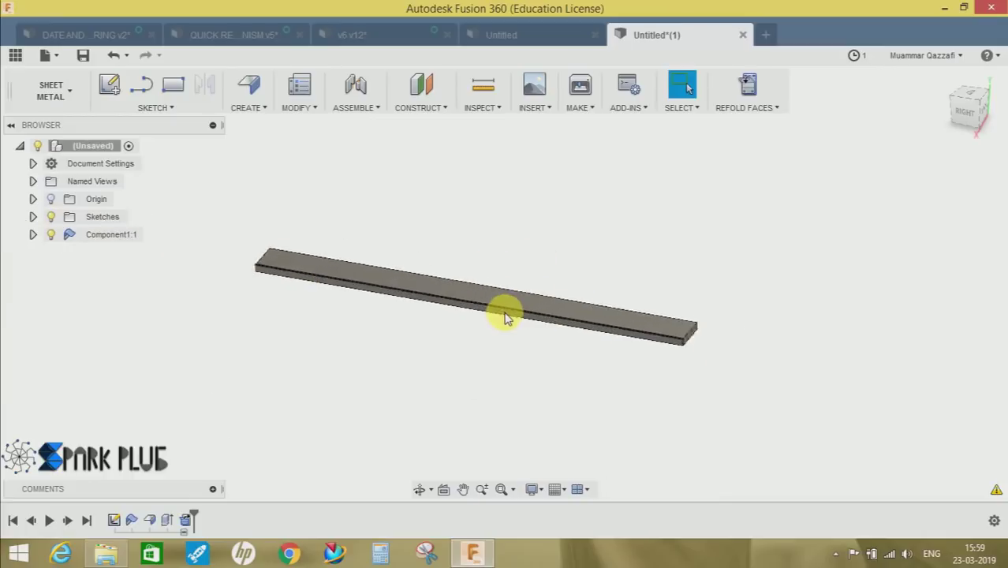
{"action": "left_click", "coordinate": [776, 111]}
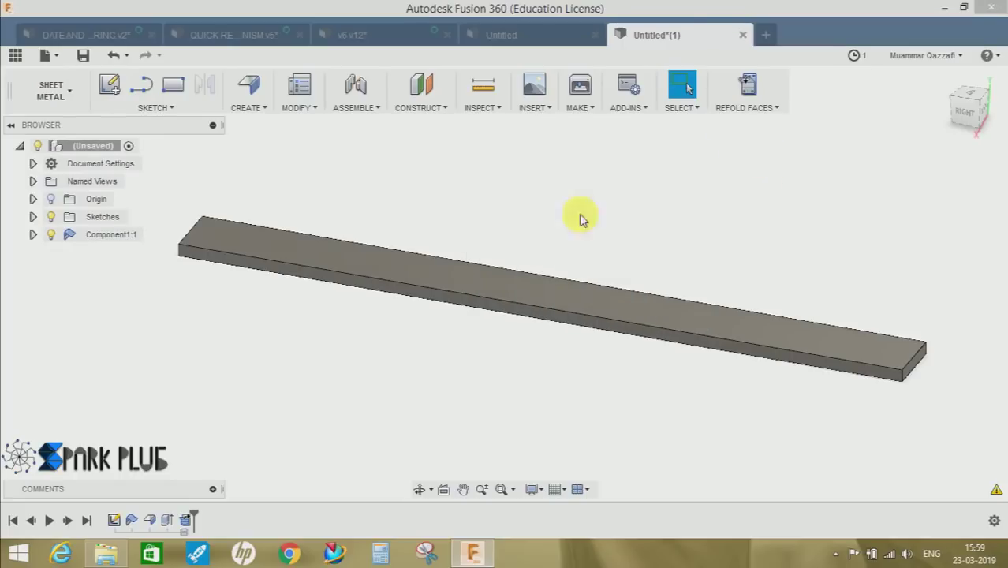
{"action": "middle_click_drag", "start_coordinate": [401, 258], "coordinate": [412, 315]}
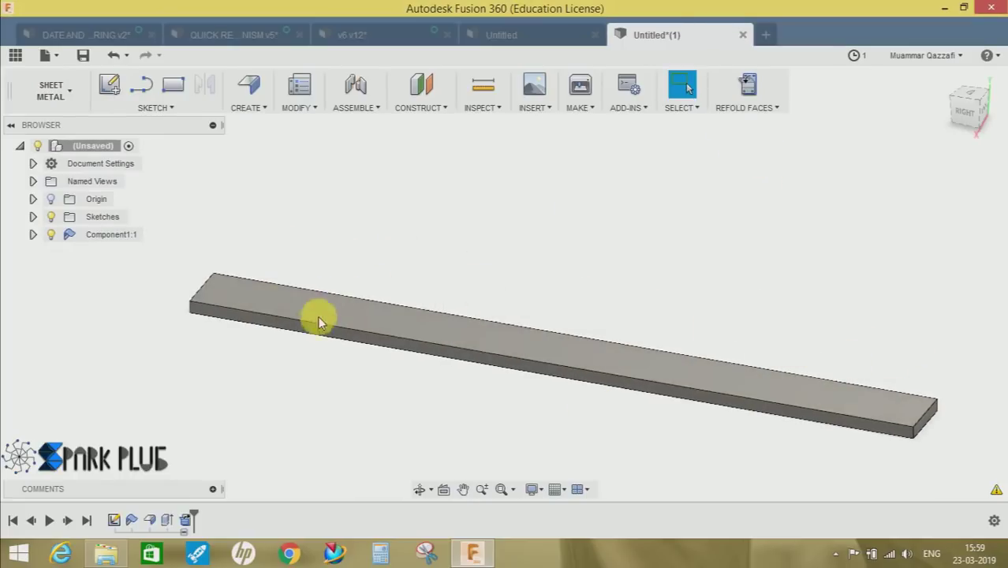
{"action": "middle_click_drag", "start_coordinate": [909, 446], "coordinate": [929, 411]}
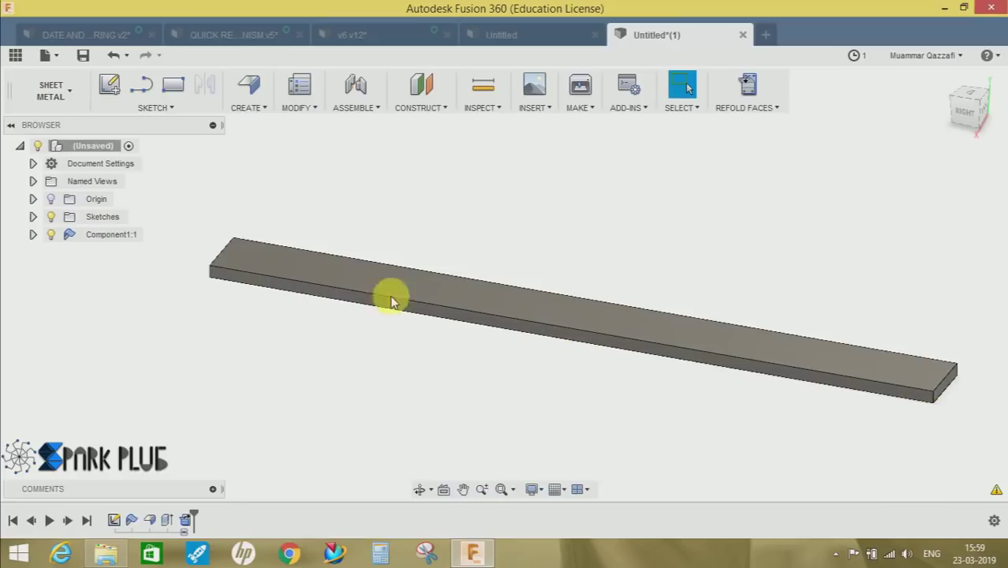
{"action": "left_click", "coordinate": [110, 85]}
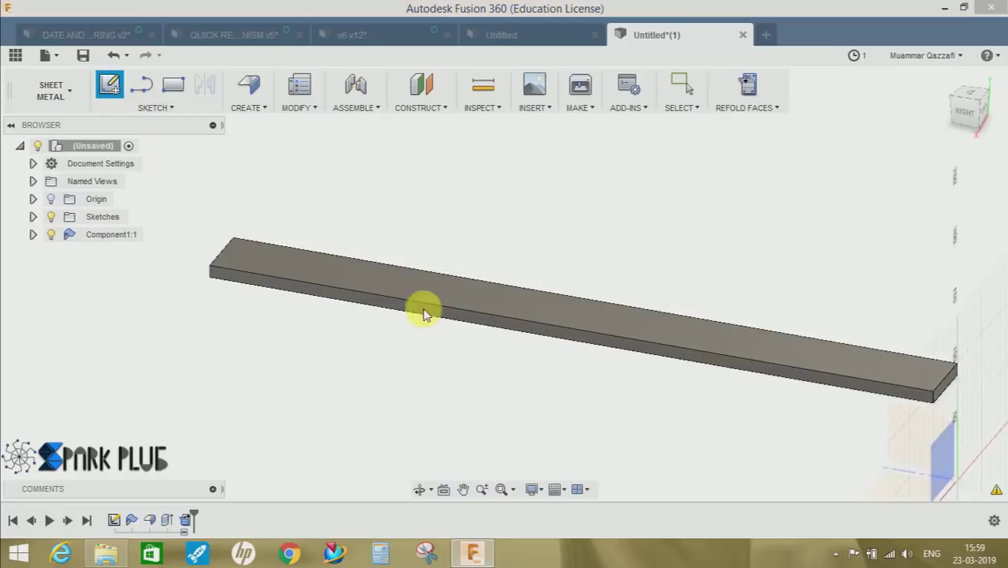
{"action": "left_click", "coordinate": [404, 281]}
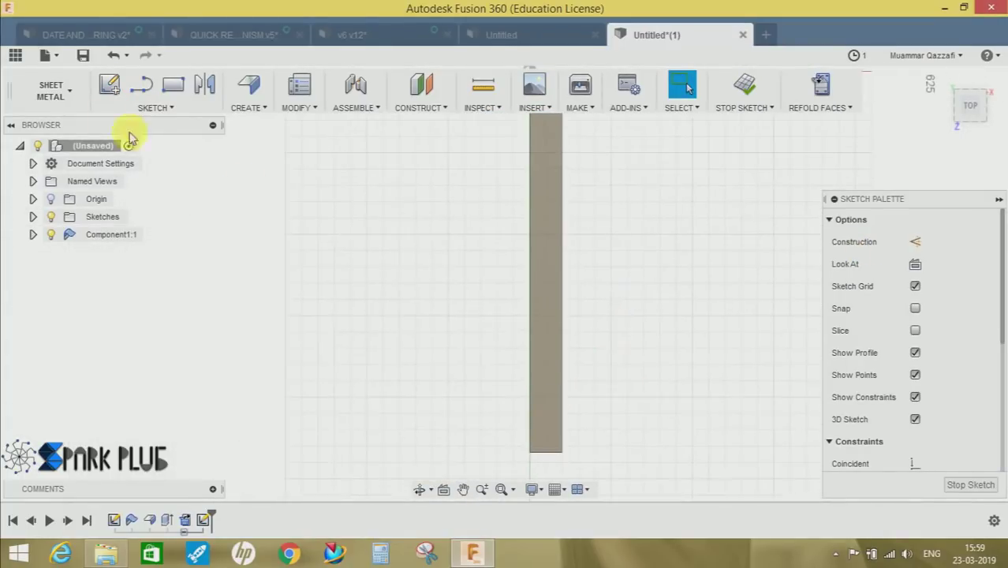
- Insert the sketch text "FUSION 360 BT AUTODESK" on the strip and rotate it 90 degrees to run lengthwise
{"action": "left_click", "coordinate": [157, 107]}
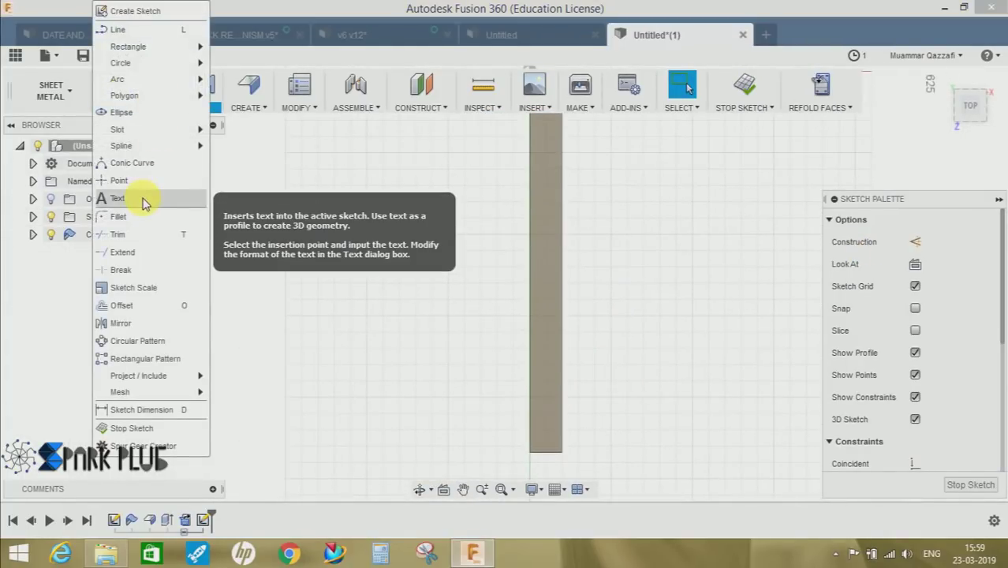
{"action": "left_click", "coordinate": [118, 198]}
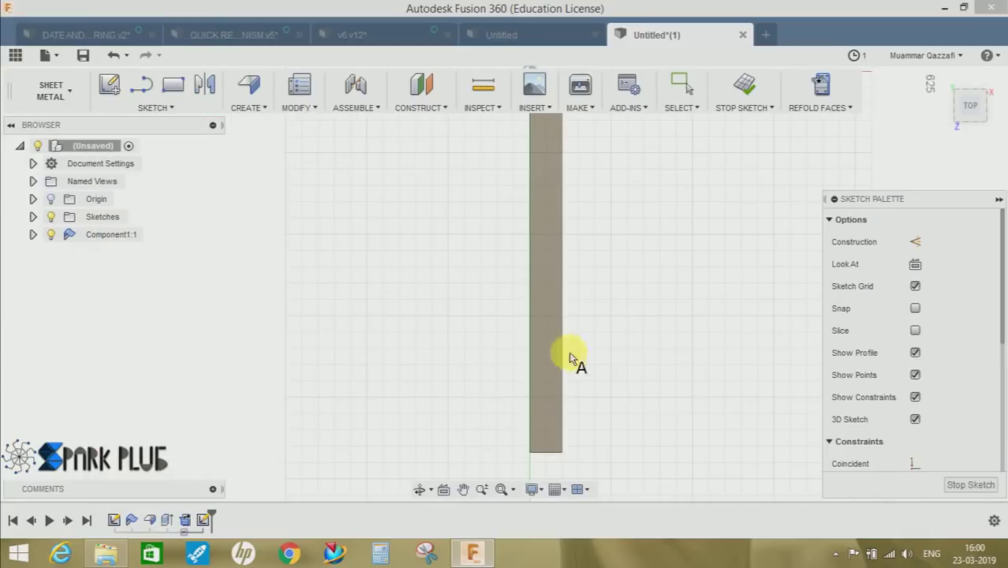
{"action": "left_click", "coordinate": [543, 390]}
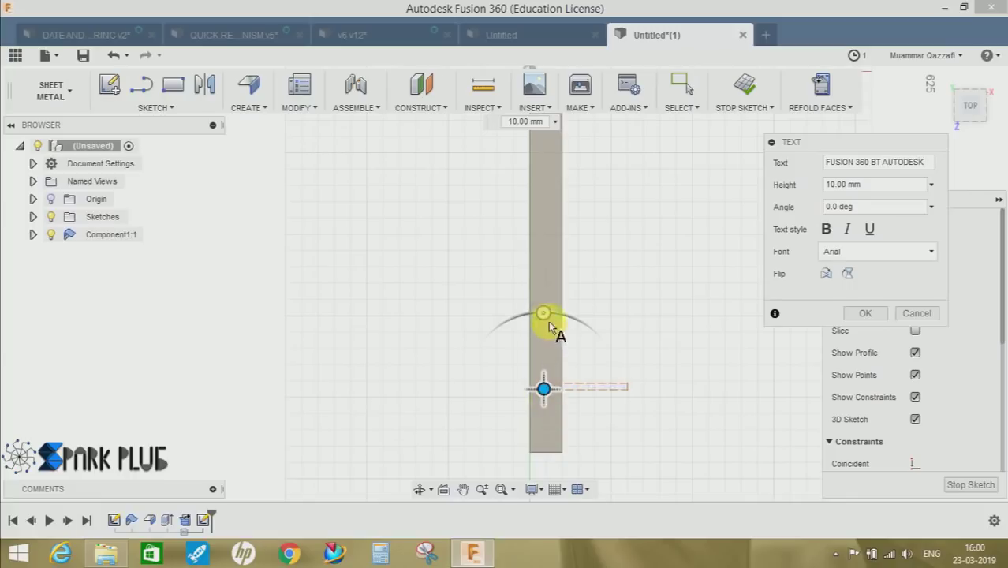
{"action": "left_click_drag", "start_coordinate": [544, 315], "coordinate": [478, 382]}
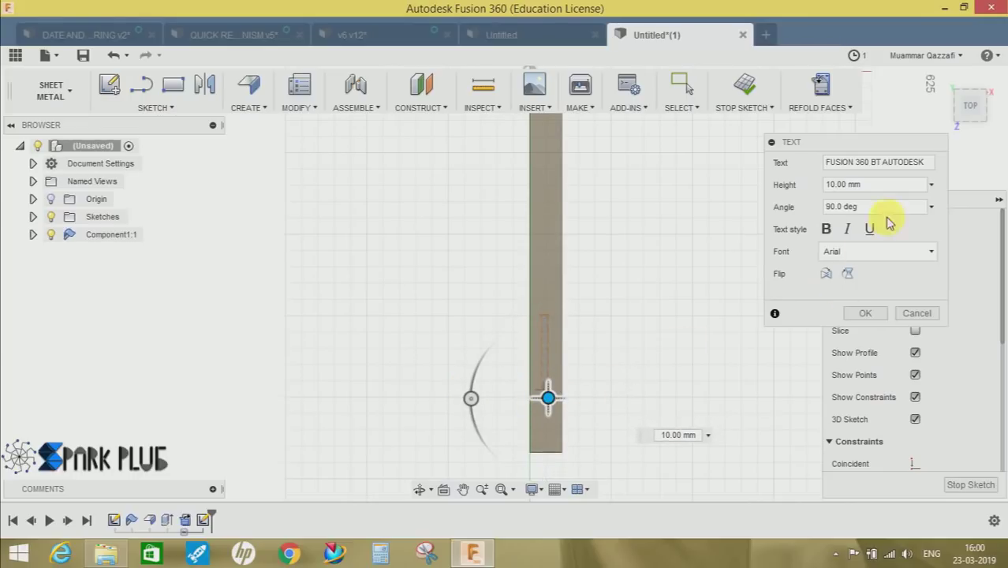
- Set the text height to 30 mm and reposition the text within the strip's width
{"action": "left_click", "coordinate": [908, 184]}
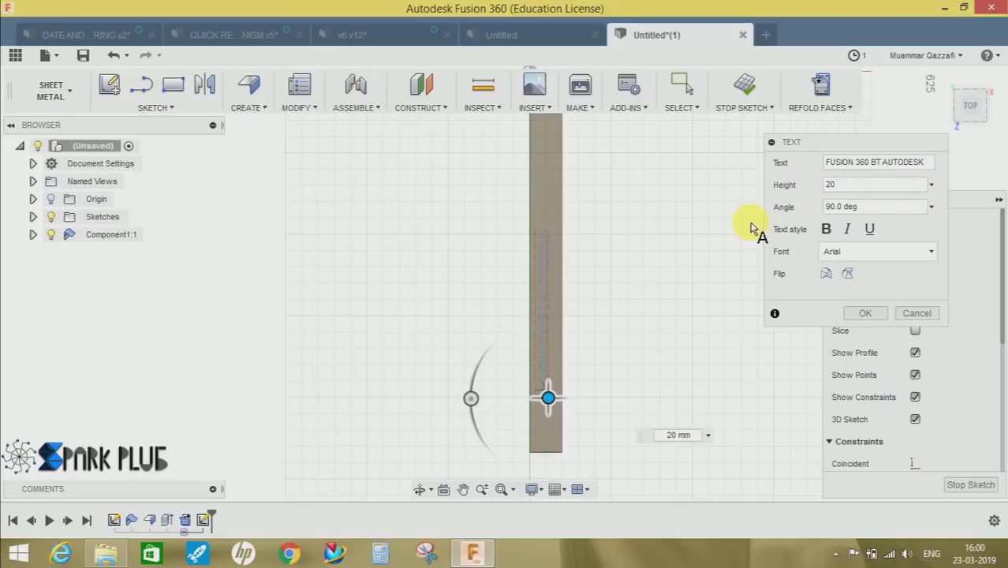
{"action": "type", "text": "3"}
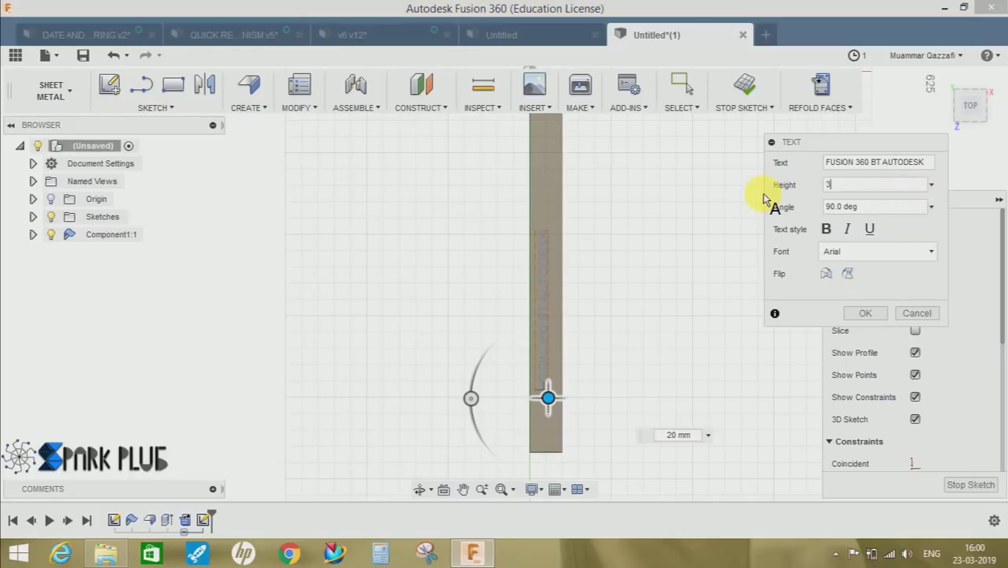
{"action": "type", "text": "0"}
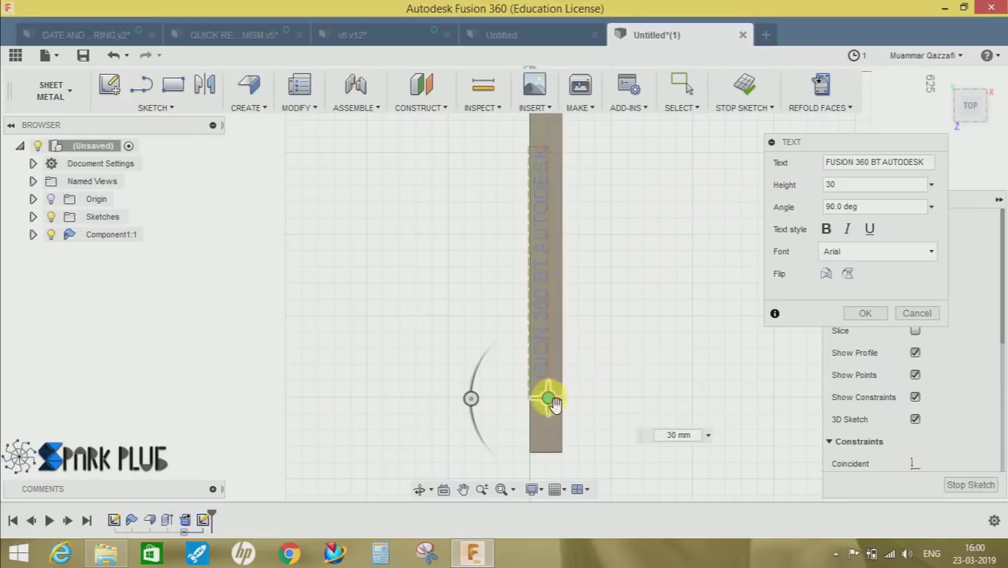
{"action": "left_click_drag", "start_coordinate": [556, 404], "coordinate": [565, 369]}
{"action": "middle_click_drag", "start_coordinate": [659, 226], "coordinate": [636, 280]}
{"action": "left_click_drag", "start_coordinate": [534, 415], "coordinate": [530, 415]}
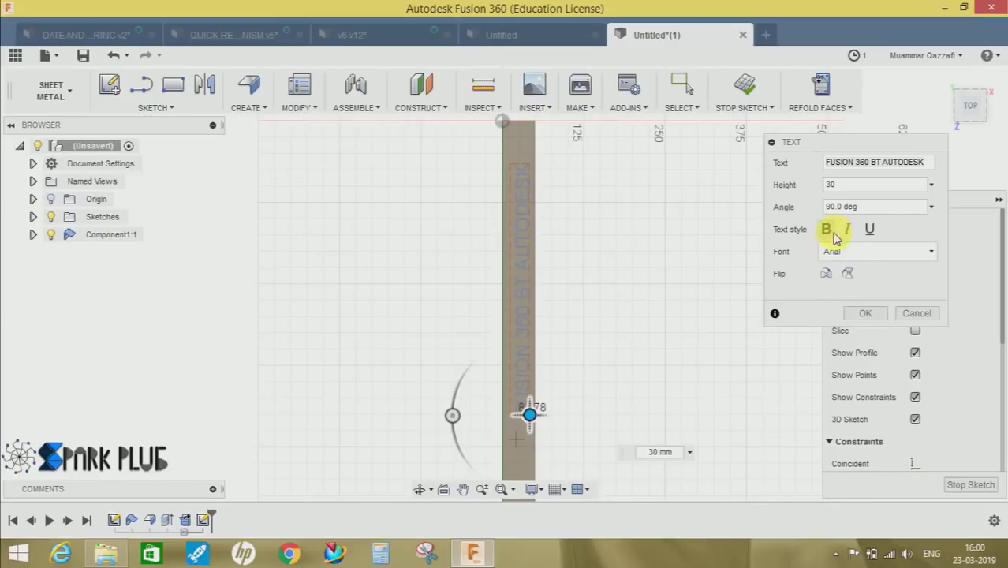
- Make the text bold in Arial, fine-tune its position on the strip and accept it
{"action": "left_click", "coordinate": [828, 229]}
{"action": "left_click", "coordinate": [852, 251]}
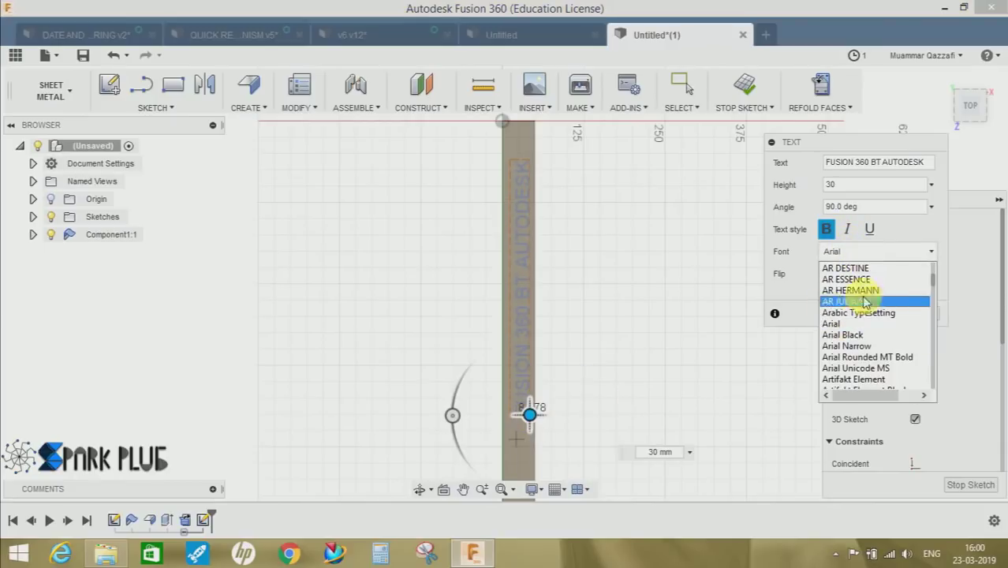
{"action": "left_click", "coordinate": [849, 324]}
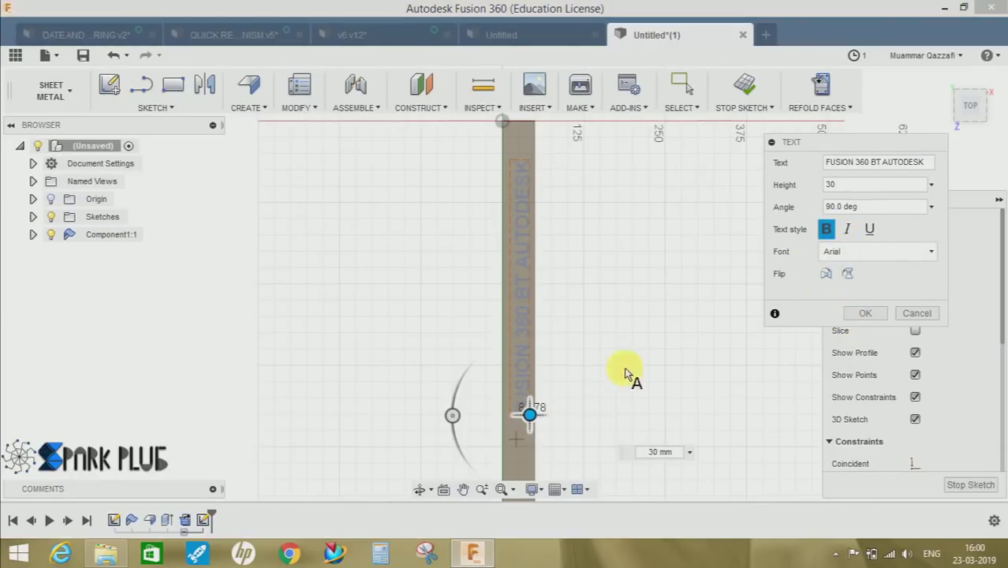
{"action": "left_click_drag", "start_coordinate": [542, 422], "coordinate": [536, 433]}
{"action": "mouse_move", "coordinate": [641, 375]}
{"action": "middle_mouse_down"}
{"action": "mouse_move", "coordinate": [646, 341]}
{"action": "mouse_move", "coordinate": [637, 397]}
{"action": "mouse_move", "coordinate": [646, 371]}
{"action": "middle_mouse_up"}
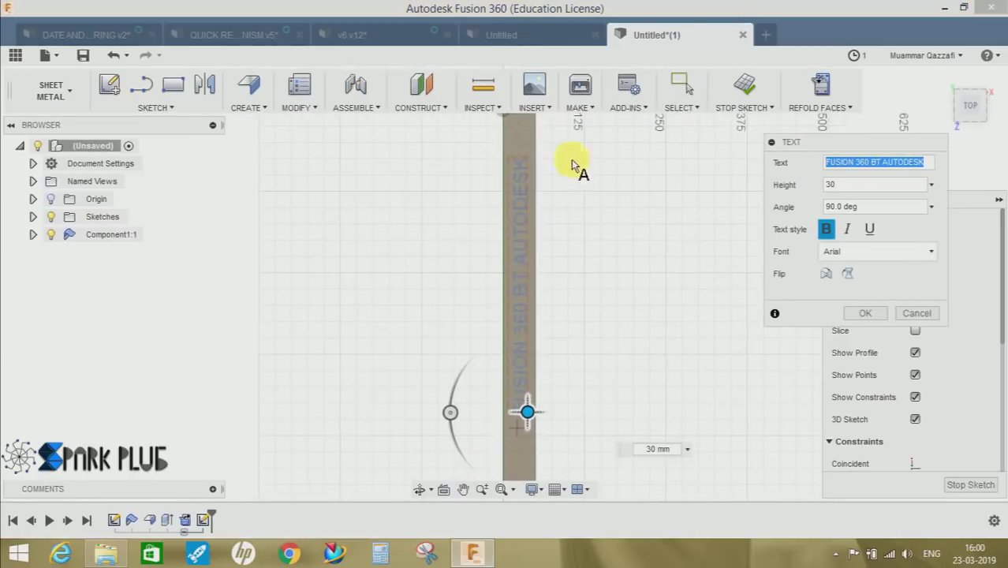
{"action": "left_click", "coordinate": [868, 315]}
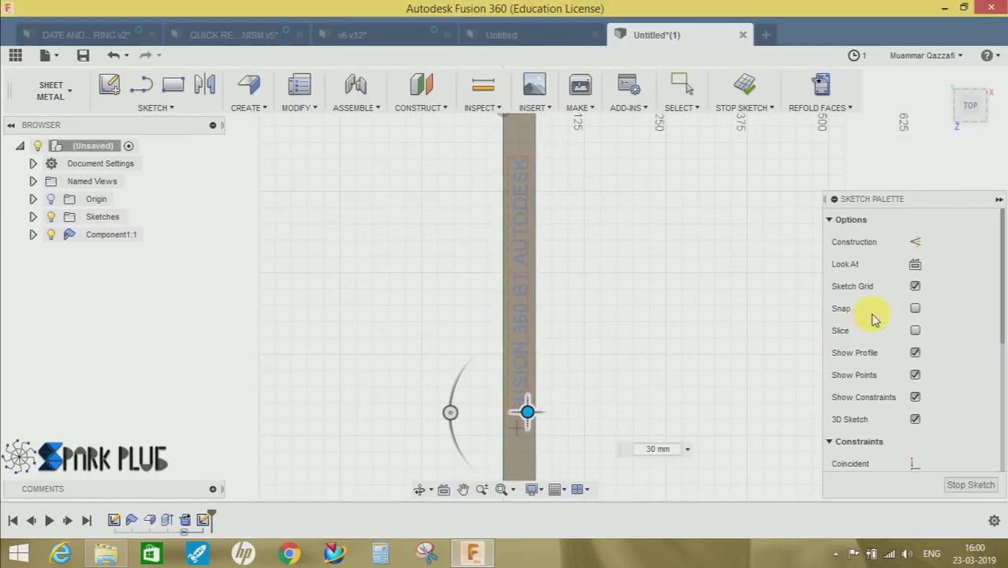
{"action": "middle_click_drag", "start_coordinate": [657, 385], "coordinate": [705, 389]}
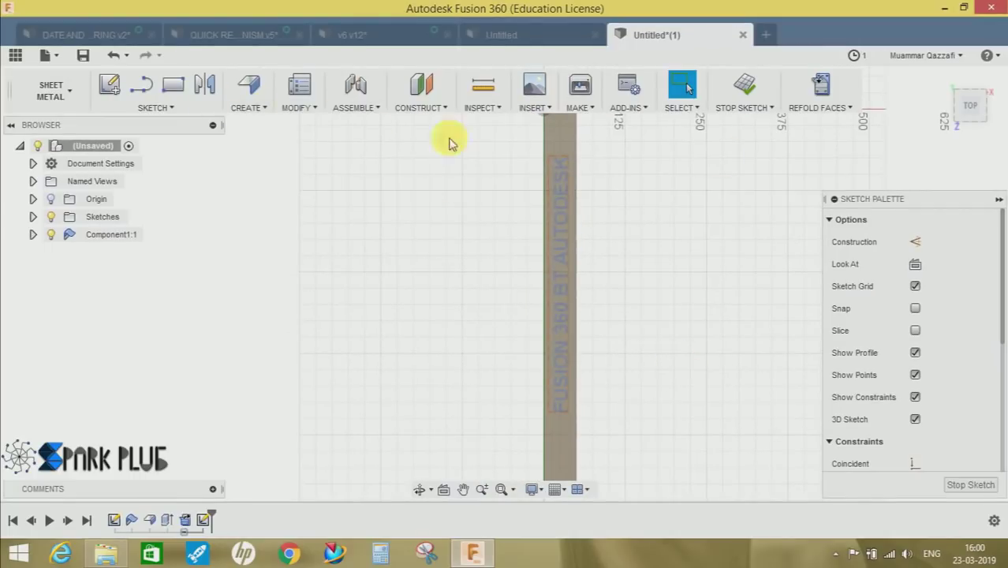
- Finish the text sketch and view the lettered strip lengthwise at an angle
{"action": "left_click", "coordinate": [744, 85]}
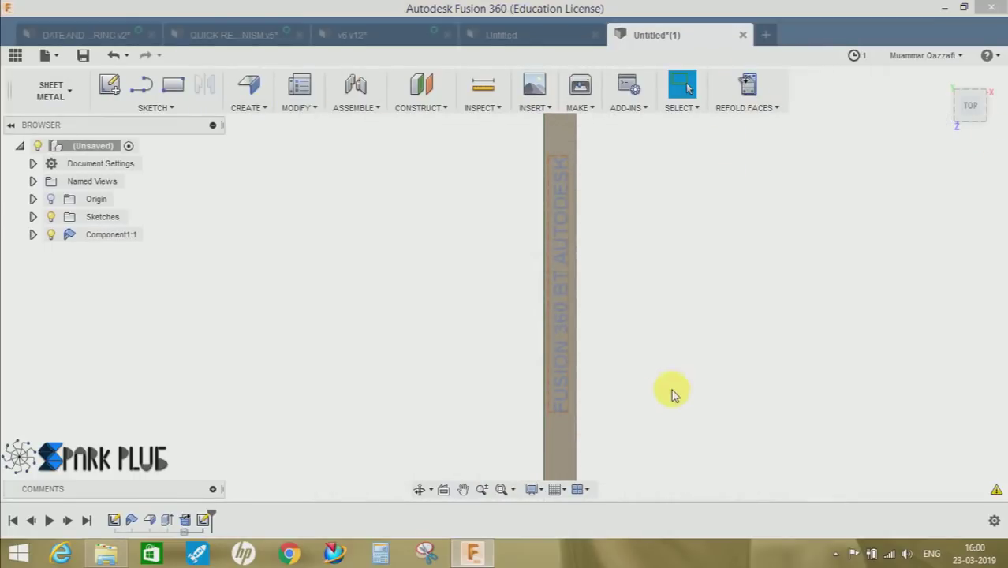
{"action": "middle_click_drag", "start_coordinate": [541, 406], "coordinate": [575, 380], "text": "shift"}
{"action": "scroll", "coordinate": [572, 375], "scroll_direction": "down", "scroll_amount": 2}
{"action": "scroll", "coordinate": [512, 344], "scroll_direction": "up", "scroll_amount": 6}
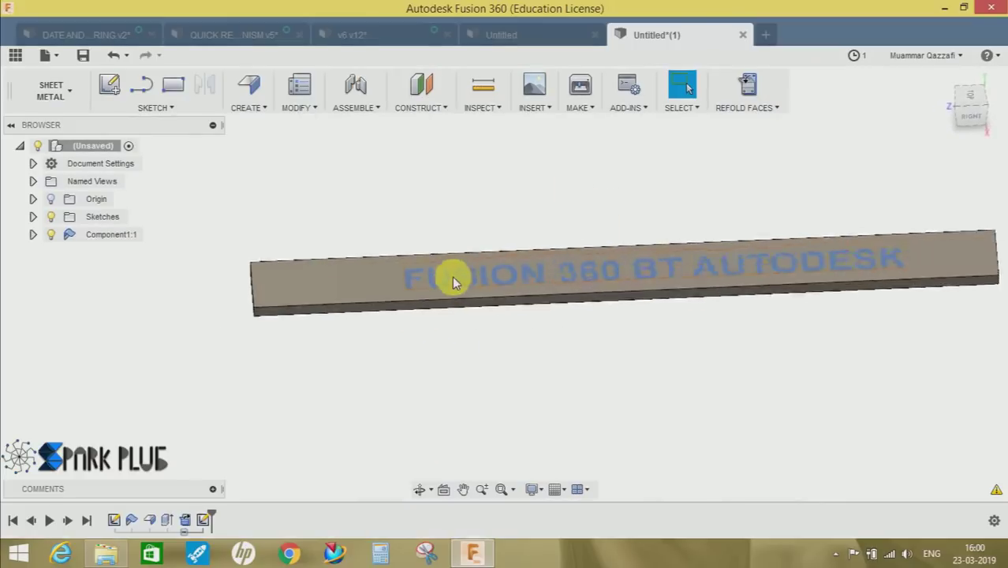
- Extrude the "FUSION 360 BT AUTODESK" text as a cut into the strip with a distance of -0.5 mm
{"action": "scroll", "coordinate": [563, 315], "scroll_direction": "down", "scroll_amount": 3}
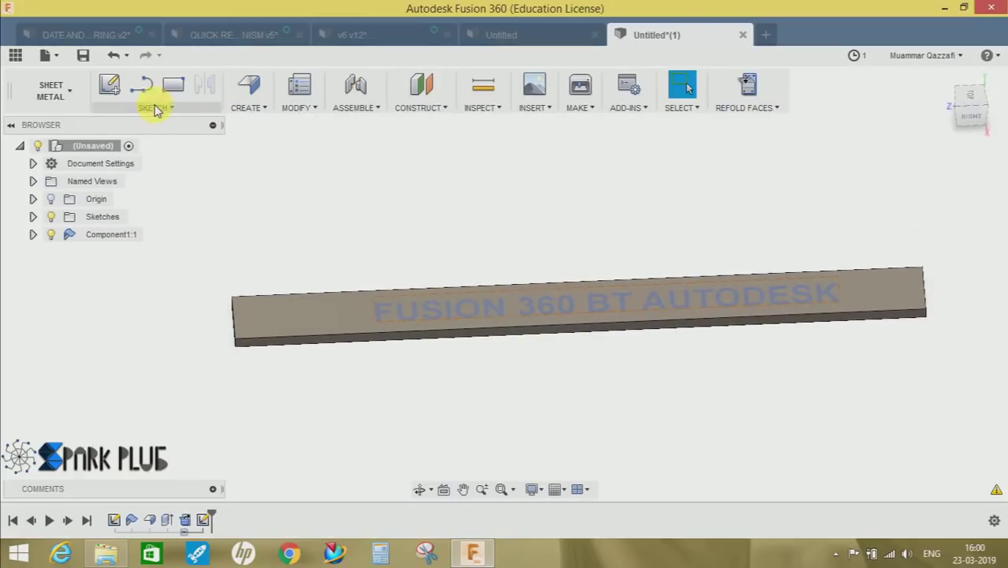
{"action": "left_click", "coordinate": [155, 109]}
{"action": "left_click", "coordinate": [249, 107]}
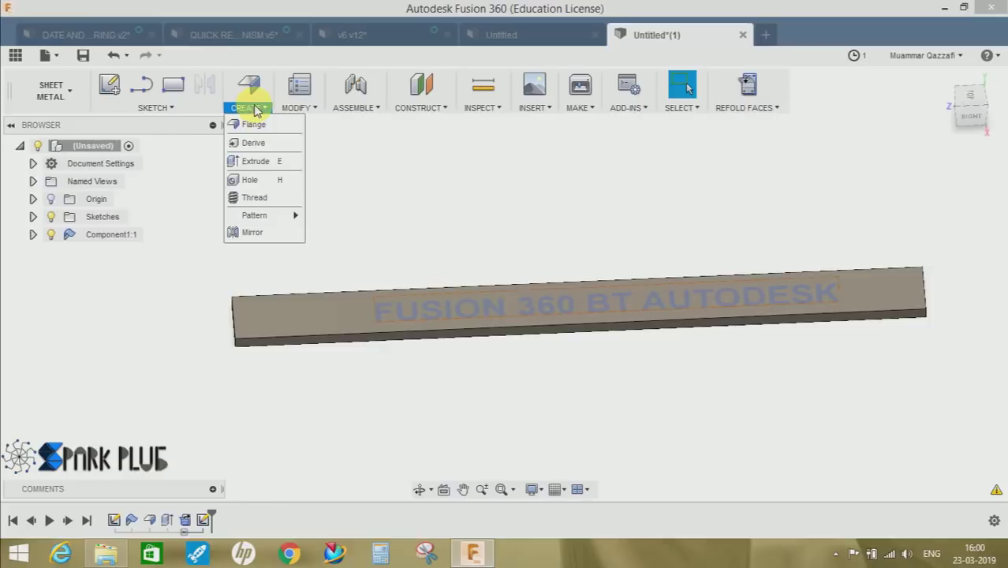
{"action": "left_click", "coordinate": [268, 163]}
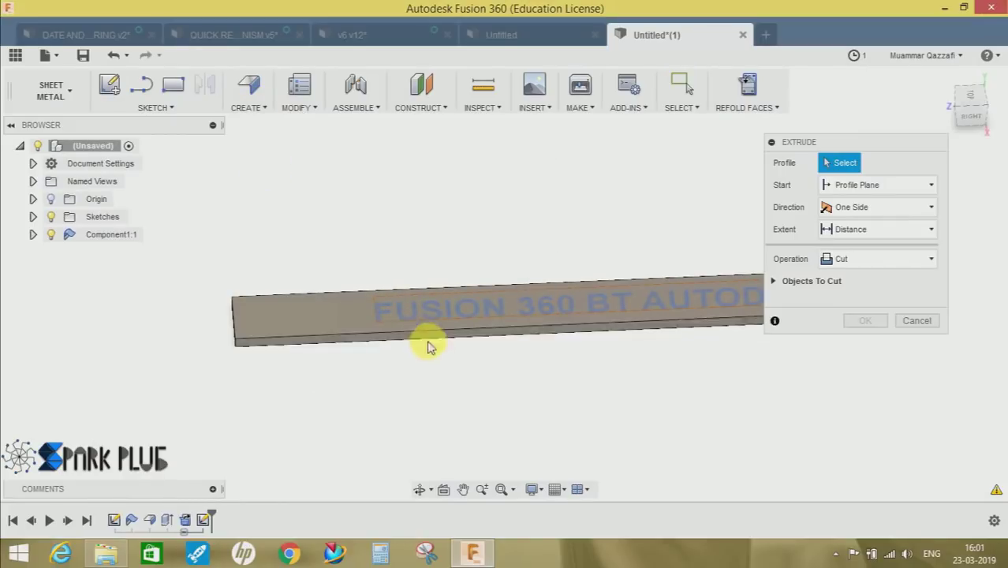
{"action": "scroll", "coordinate": [433, 345], "scroll_direction": "down", "scroll_amount": 2}
{"action": "scroll", "coordinate": [360, 308], "scroll_direction": "up", "scroll_amount": 4}
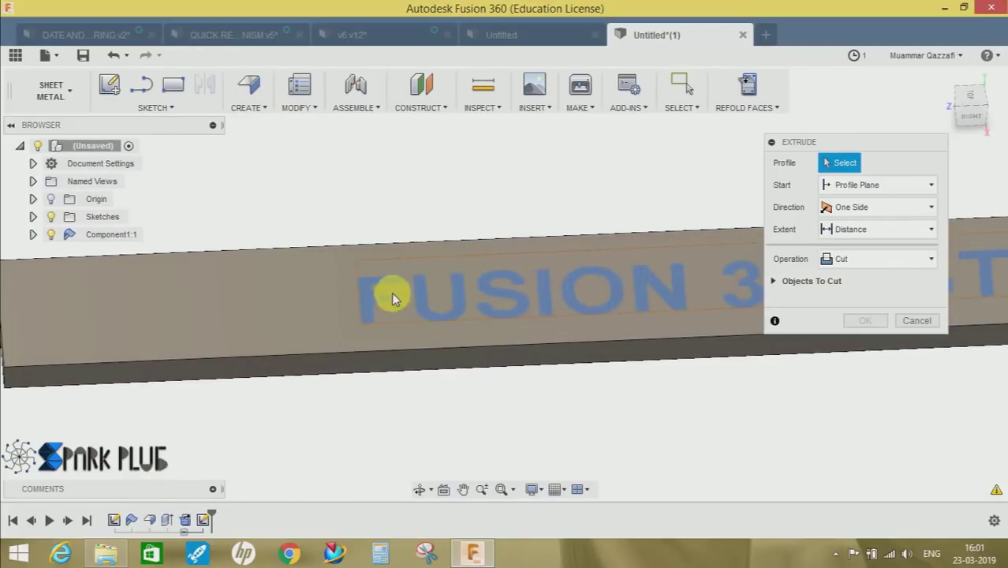
{"action": "left_click", "coordinate": [391, 311]}
{"action": "mouse_move", "coordinate": [391, 310]}
{"action": "middle_mouse_down"}
{"action": "mouse_move", "coordinate": [467, 392]}
{"action": "mouse_move", "coordinate": [512, 408]}
{"action": "middle_mouse_up"}
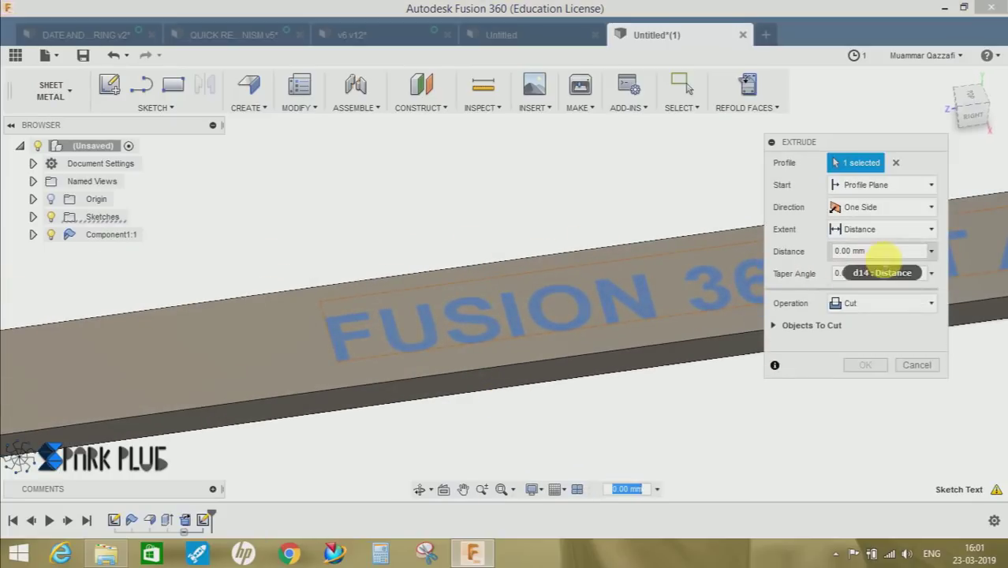
{"action": "left_click_drag", "start_coordinate": [881, 252], "coordinate": [747, 261]}
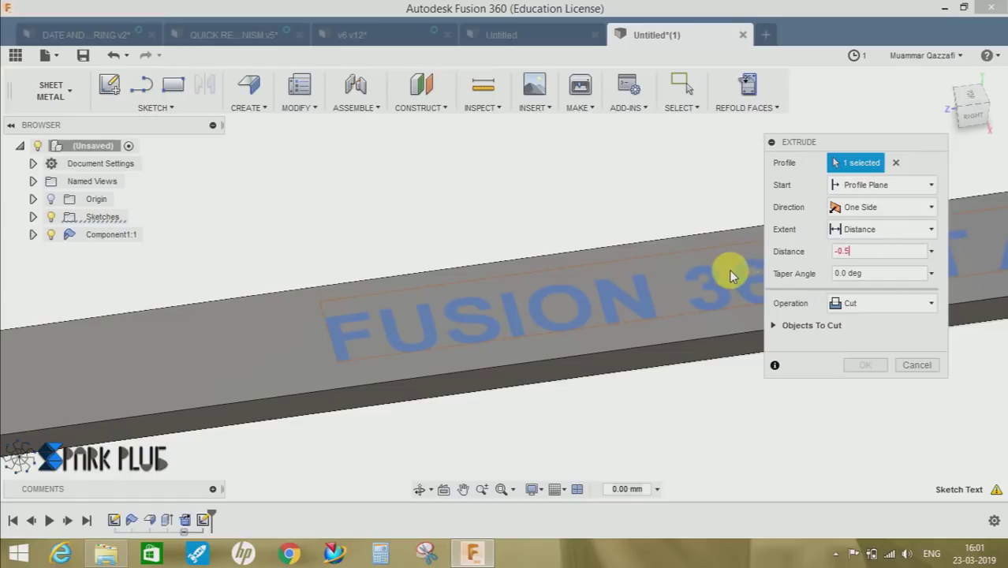
{"action": "key", "text": "Return"}
- Examine the engraved lettering along the full length of the strip, close up and from farther away
{"action": "scroll", "coordinate": [605, 366], "scroll_direction": "down", "scroll_amount": 2}
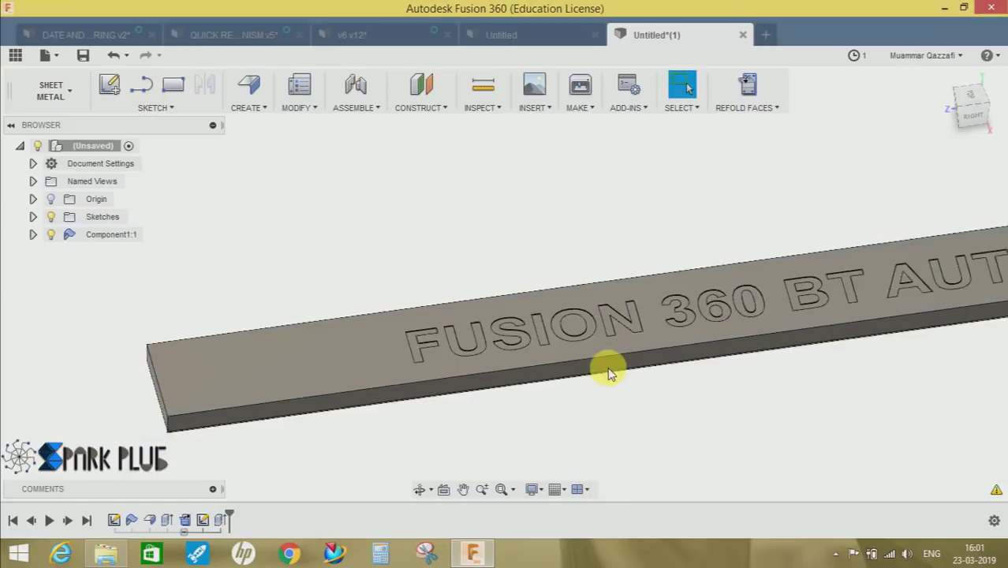
{"action": "middle_click_drag", "start_coordinate": [609, 369], "coordinate": [573, 413]}
{"action": "scroll", "coordinate": [585, 418], "scroll_direction": "down", "scroll_amount": 2}
{"action": "scroll", "coordinate": [584, 419], "scroll_direction": "up", "scroll_amount": 2}
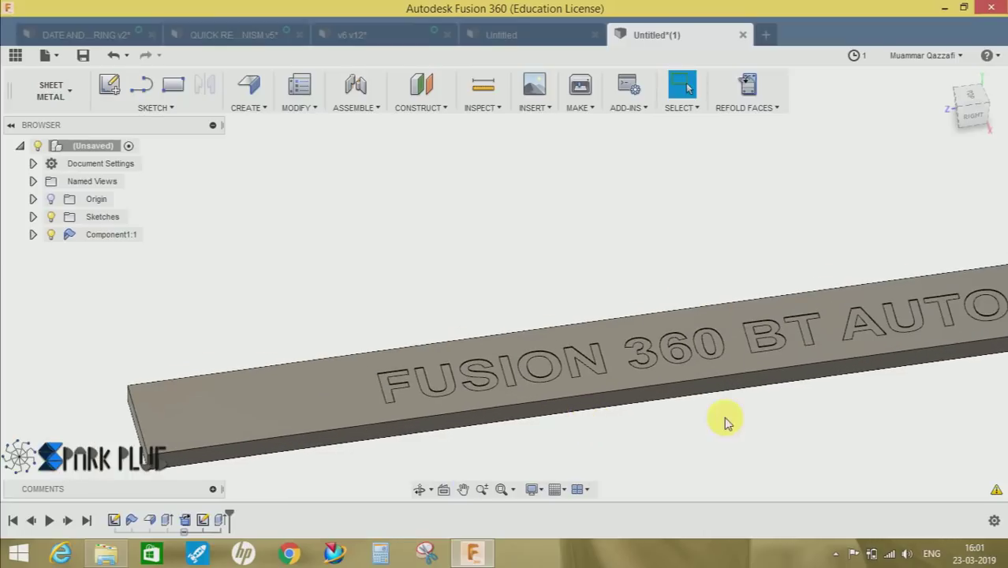
{"action": "middle_click_drag", "start_coordinate": [979, 358], "coordinate": [736, 373]}
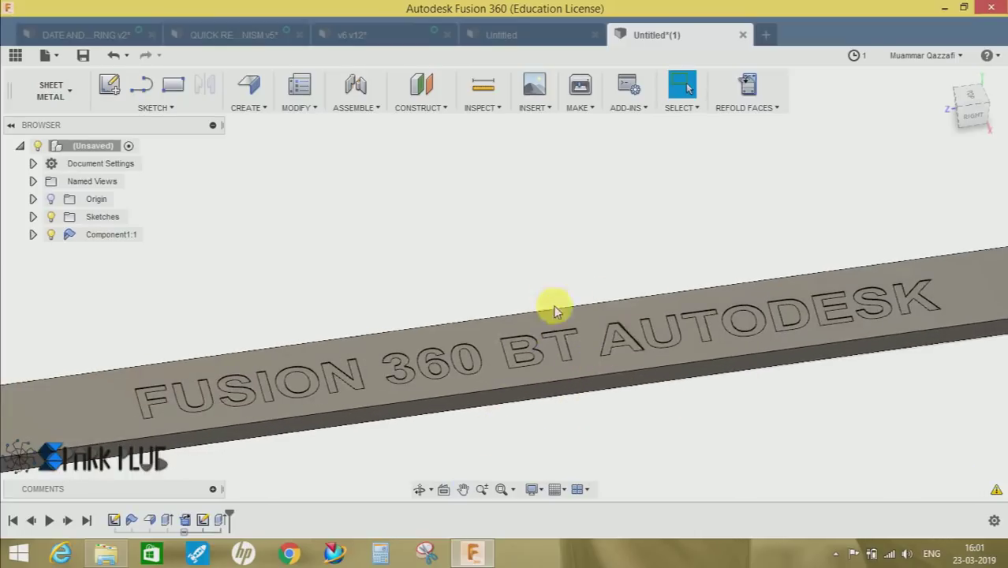
{"action": "scroll", "coordinate": [628, 387], "scroll_direction": "down", "scroll_amount": 2}
{"action": "scroll", "coordinate": [596, 366], "scroll_direction": "up", "scroll_amount": 4}
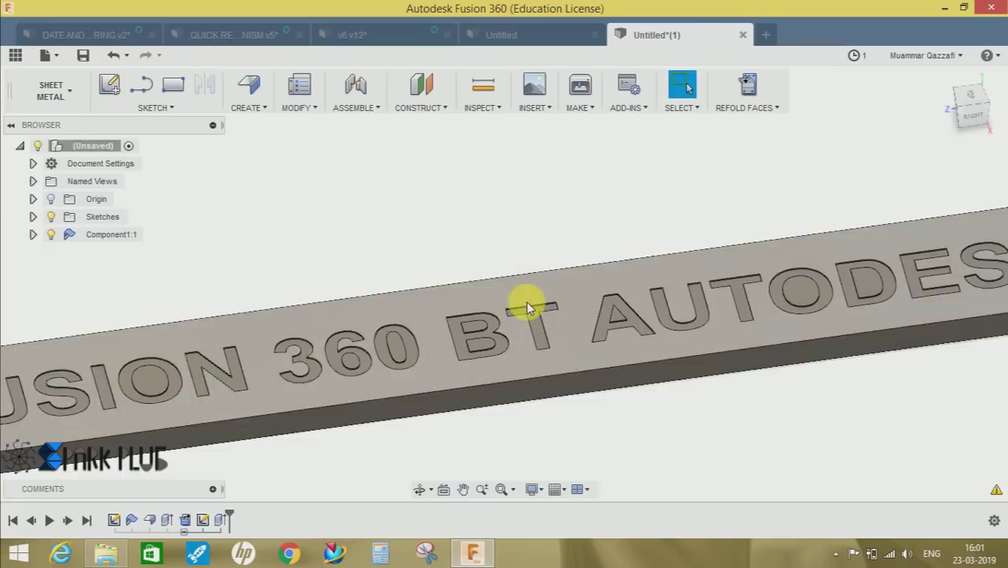
{"action": "scroll", "coordinate": [525, 303], "scroll_direction": "down", "scroll_amount": 5}
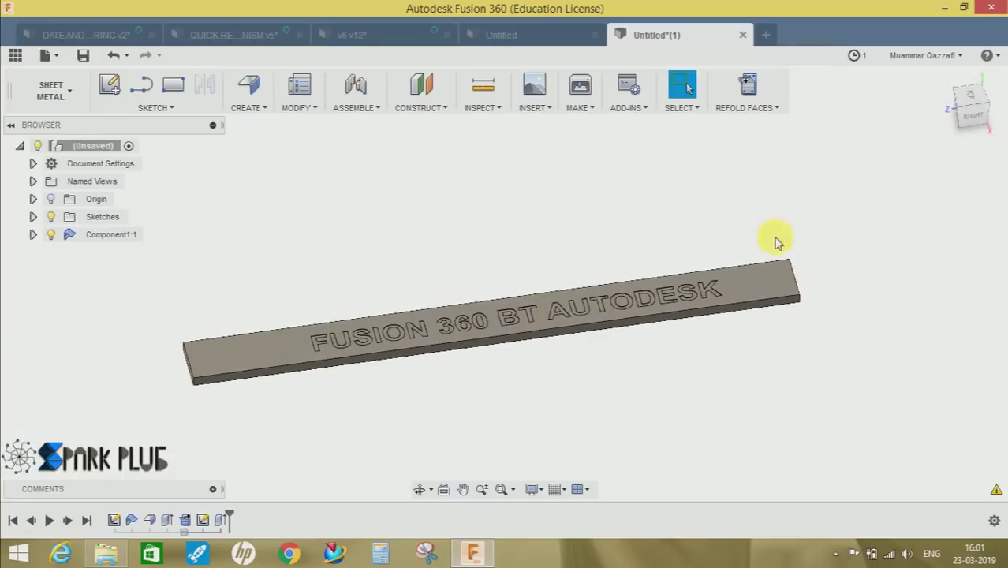
- Refold the faces of the engraved strip back into a ring
{"action": "middle_click_drag", "start_coordinate": [775, 241], "coordinate": [732, 135], "text": "shift"}
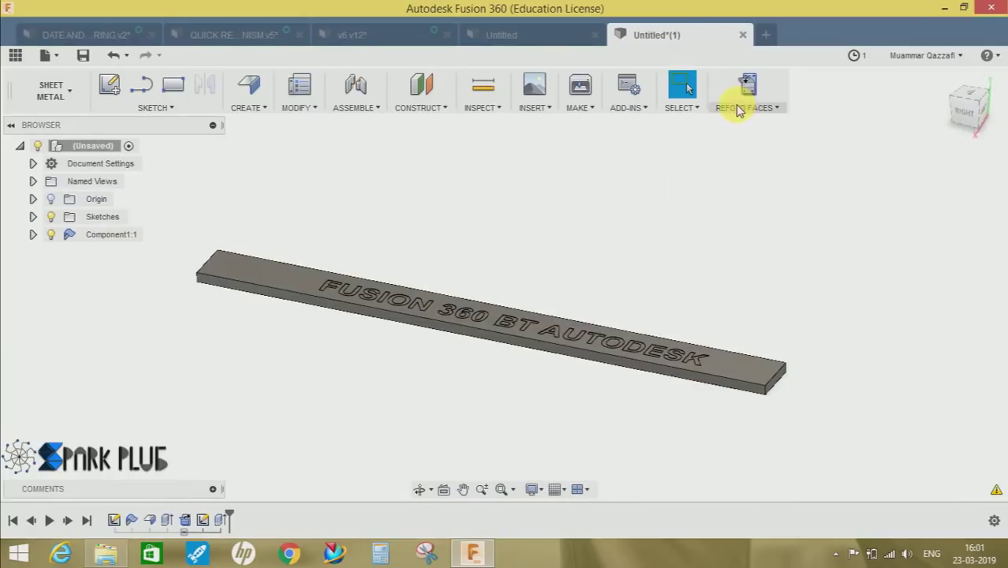
{"action": "mouse_move", "coordinate": [448, 263]}
{"action": "middle_mouse_down", "text": "shift"}
{"action": "mouse_move", "coordinate": [446, 282]}
{"action": "mouse_move", "coordinate": [509, 315]}
{"action": "mouse_move", "coordinate": [479, 305]}
{"action": "mouse_move", "coordinate": [451, 266]}
{"action": "middle_mouse_up", "text": "shift"}
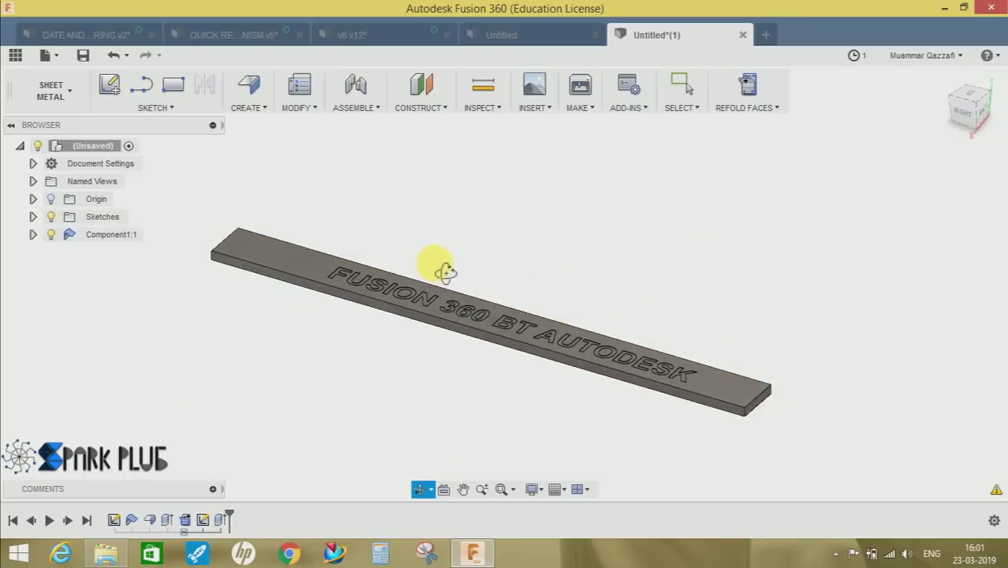
{"action": "left_click", "coordinate": [746, 90]}
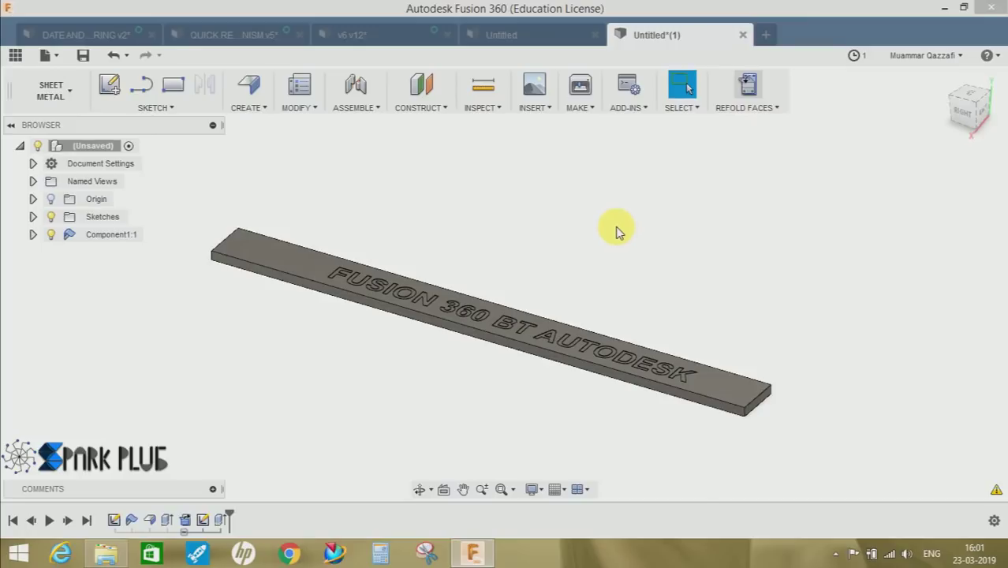
{"action": "middle_click_drag", "start_coordinate": [626, 240], "coordinate": [513, 95]}
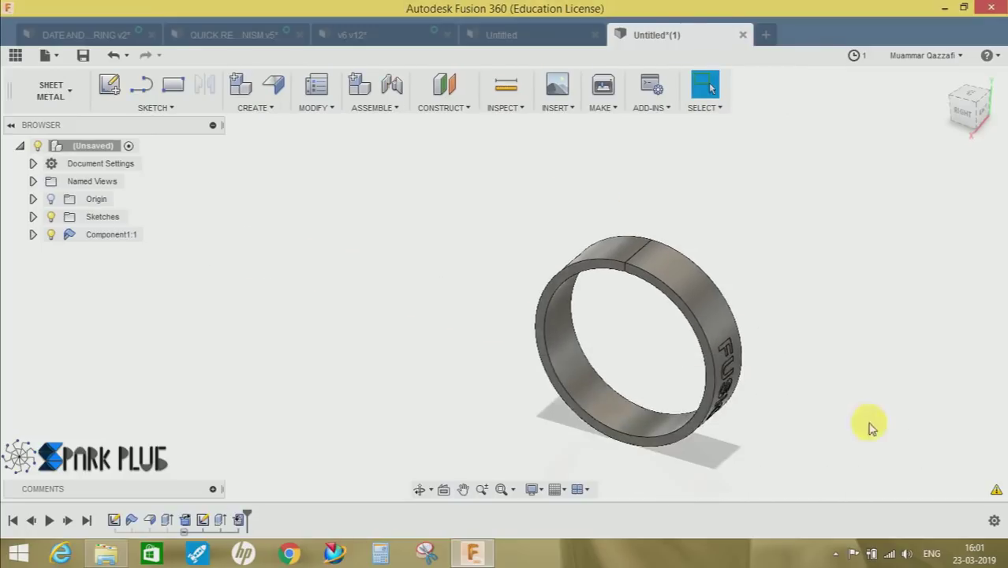
- Inspect the engraved lettering around the refolded ring and the seam where the two ends meet
{"action": "scroll", "coordinate": [764, 302], "scroll_direction": "down", "scroll_amount": 8}
{"action": "scroll", "coordinate": [591, 318], "scroll_direction": "up", "scroll_amount": 1}
{"action": "scroll", "coordinate": [576, 317], "scroll_direction": "up", "scroll_amount": 4}
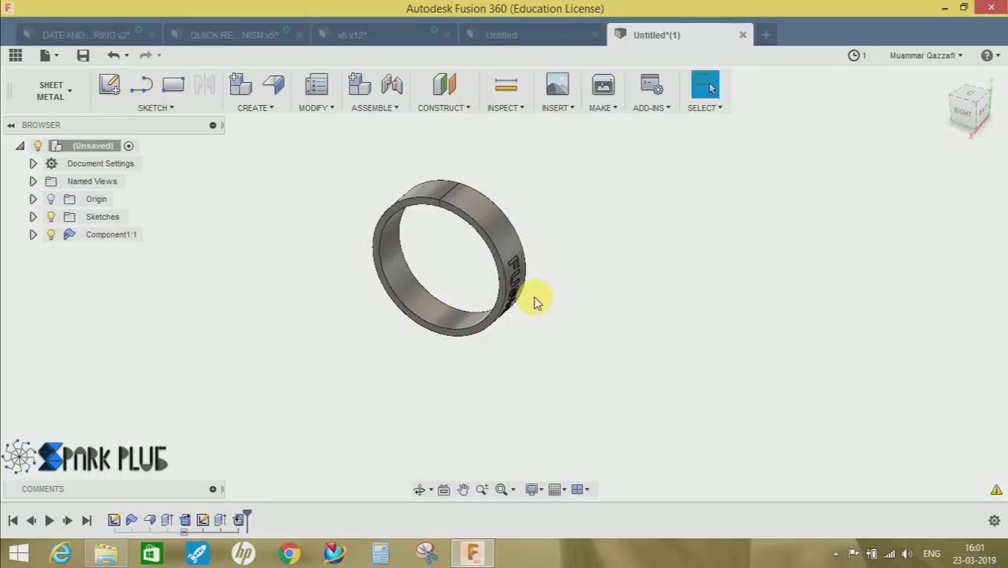
{"action": "middle_click_drag", "start_coordinate": [536, 299], "coordinate": [347, 182], "text": "shift"}
{"action": "scroll", "coordinate": [461, 333], "scroll_direction": "down", "scroll_amount": 2}
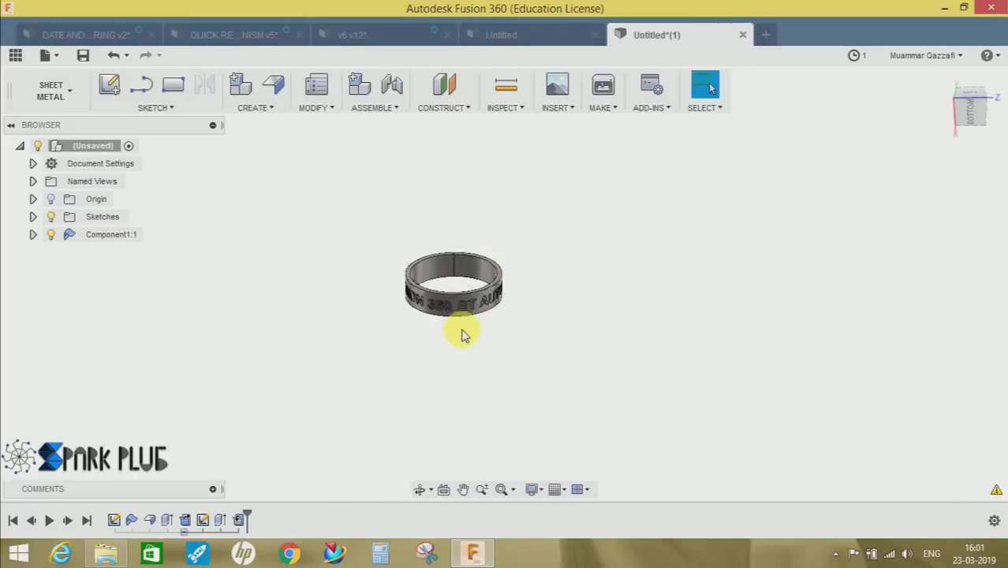
{"action": "scroll", "coordinate": [421, 300], "scroll_direction": "up", "scroll_amount": 5}
{"action": "middle_click_drag", "start_coordinate": [485, 232], "coordinate": [459, 304]}
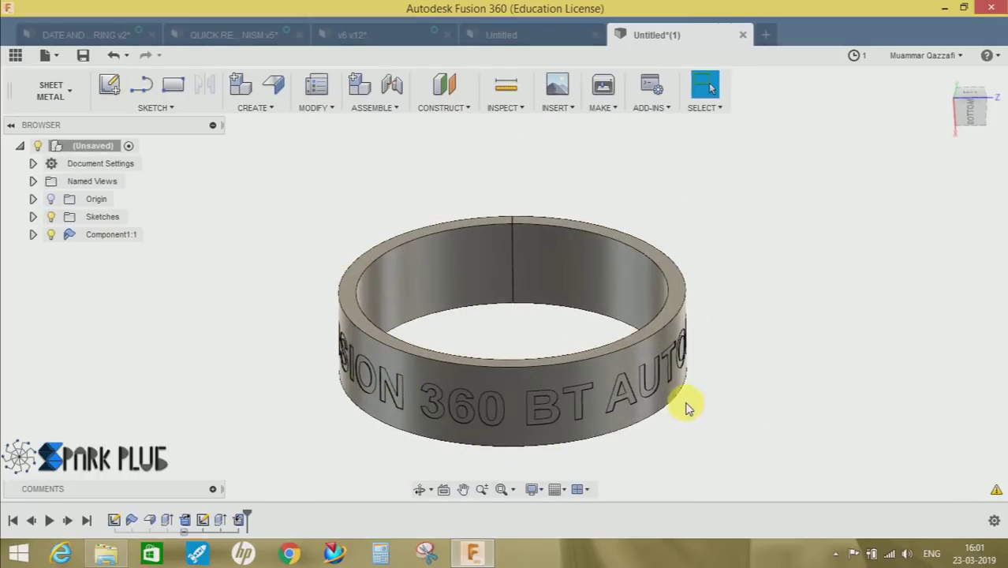
{"action": "middle_click_drag", "start_coordinate": [586, 353], "coordinate": [567, 334], "text": "shift"}
{"action": "scroll", "coordinate": [512, 190], "scroll_direction": "up", "scroll_amount": 6}
{"action": "middle_click_drag", "start_coordinate": [497, 199], "coordinate": [476, 192], "text": "shift"}
- Switch to the Model workspace and offset one end face at the ring's seam by 0.15 mm with Press Pull to close the gap
{"action": "left_click", "coordinate": [52, 91]}
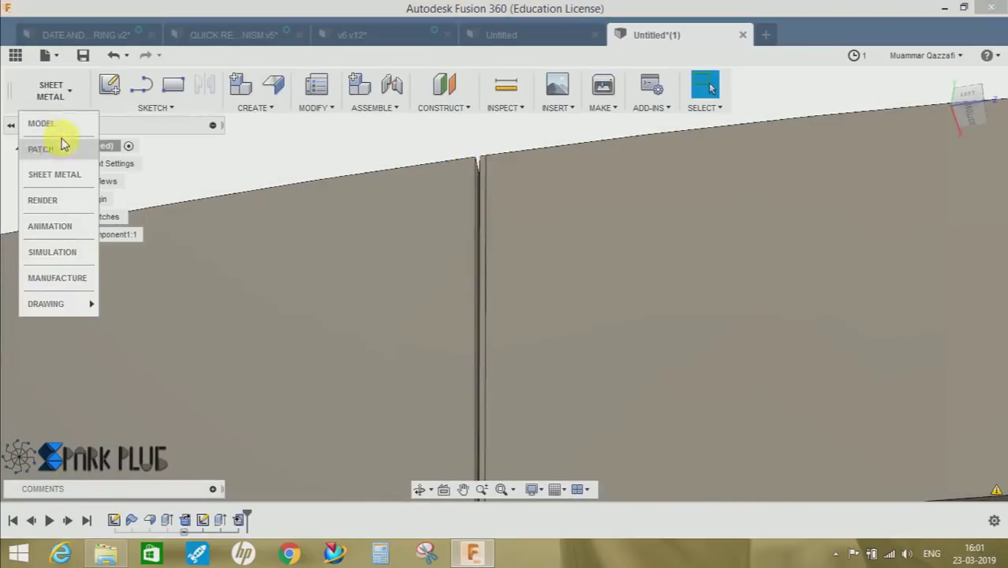
{"action": "left_click", "coordinate": [49, 122]}
{"action": "middle_click_drag", "start_coordinate": [495, 164], "coordinate": [478, 265]}
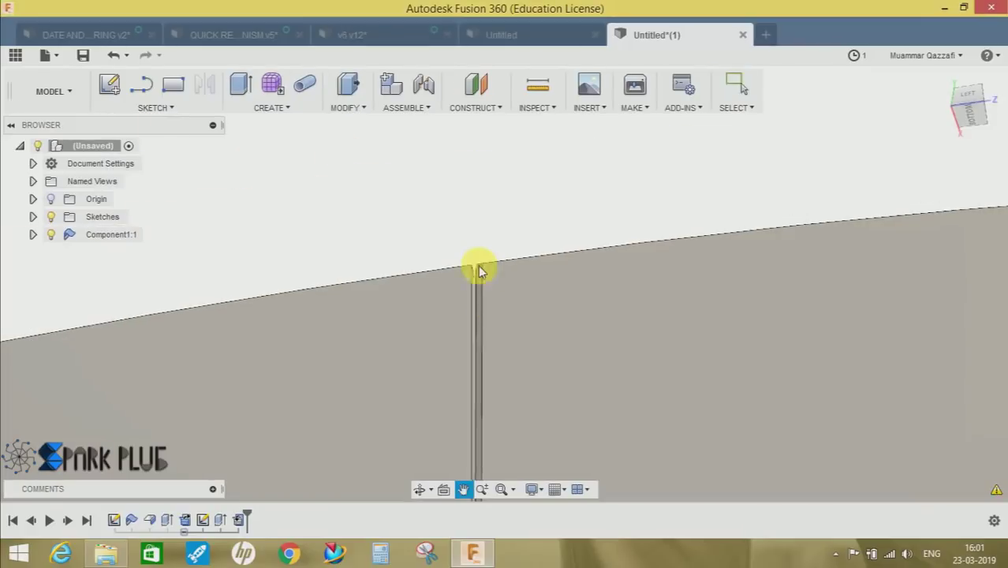
{"action": "scroll", "coordinate": [478, 263], "scroll_direction": "down", "scroll_amount": 2}
{"action": "scroll", "coordinate": [478, 264], "scroll_direction": "up", "scroll_amount": 6}
{"action": "scroll", "coordinate": [477, 268], "scroll_direction": "up", "scroll_amount": 2}
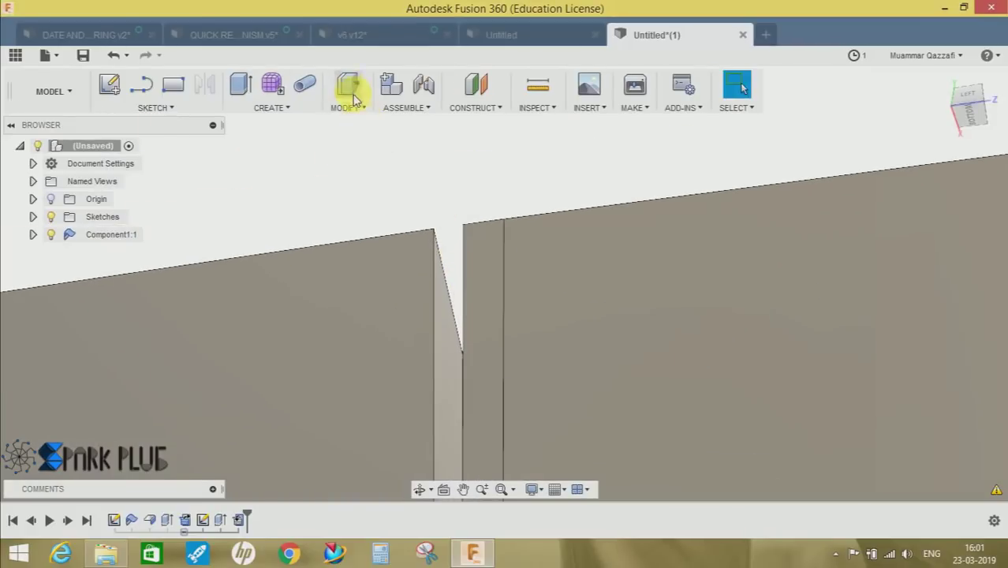
{"action": "left_click", "coordinate": [350, 86]}
{"action": "middle_click_drag", "start_coordinate": [515, 304], "coordinate": [522, 311], "text": "shift"}
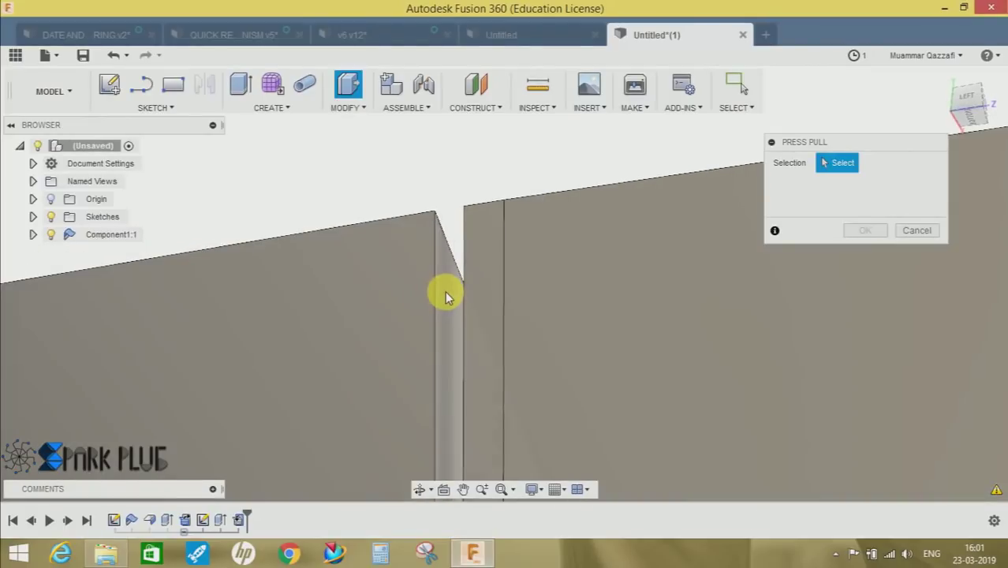
{"action": "left_click", "coordinate": [448, 299]}
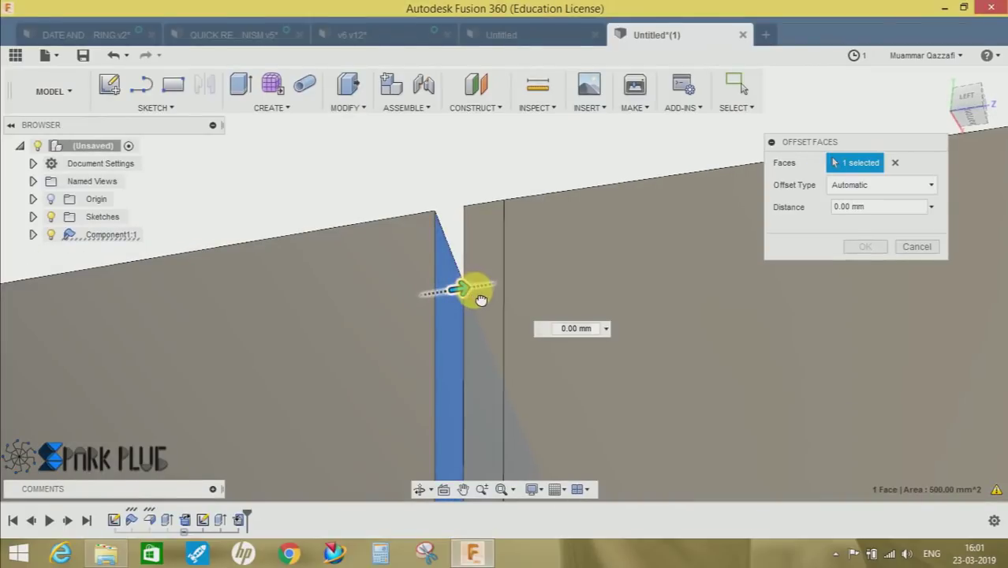
{"action": "left_click_drag", "start_coordinate": [489, 298], "coordinate": [524, 281]}
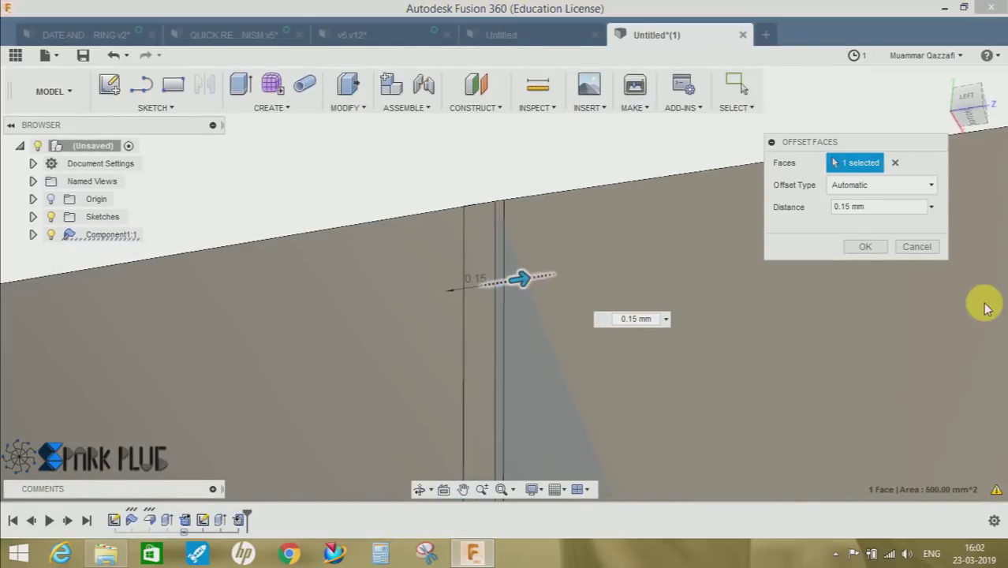
{"action": "left_click", "coordinate": [876, 250]}
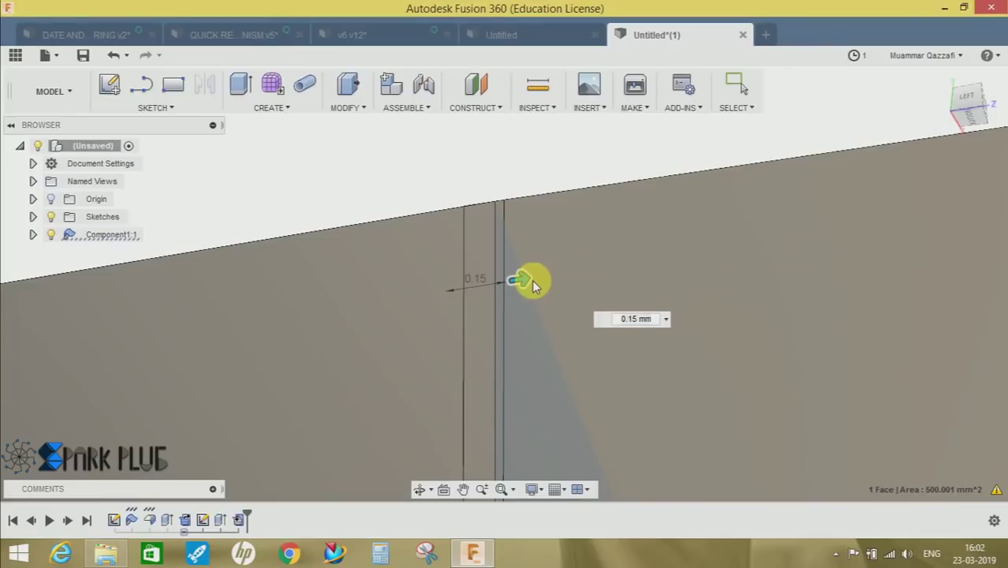
- Review the closed ring, then switch to the DATE AND DAY RING document and examine its lettered month, date and day bands
{"action": "scroll", "coordinate": [525, 324], "scroll_direction": "down", "scroll_amount": 5}
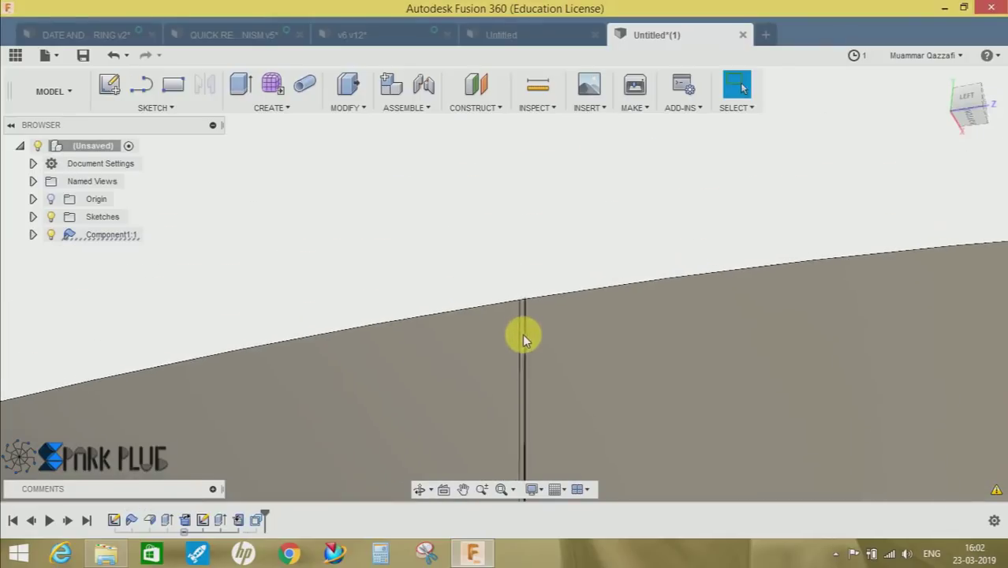
{"action": "scroll", "coordinate": [525, 340], "scroll_direction": "down", "scroll_amount": 5}
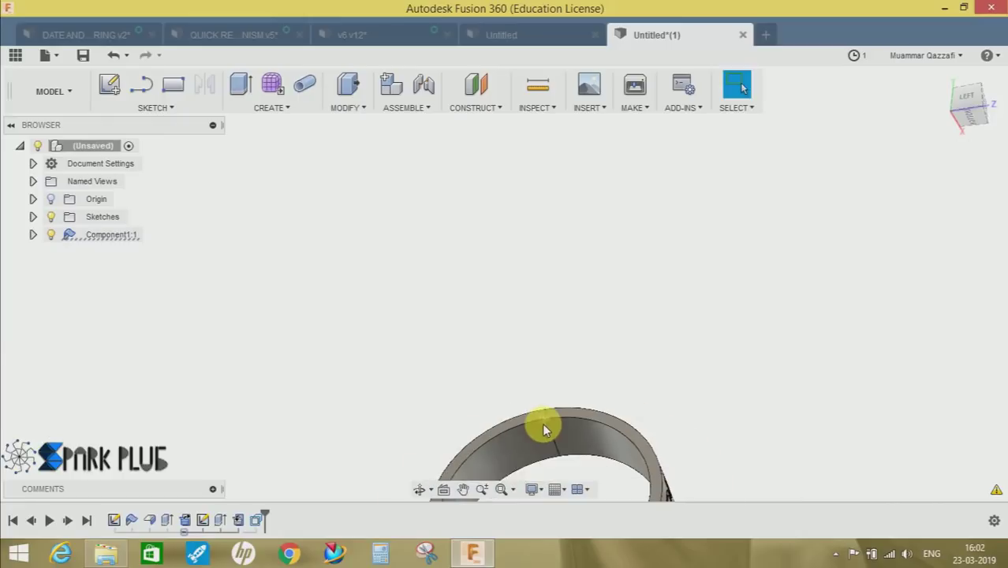
{"action": "scroll", "coordinate": [545, 429], "scroll_direction": "down", "scroll_amount": 3}
{"action": "middle_click_drag", "start_coordinate": [525, 378], "coordinate": [331, 261], "text": "shift"}
{"action": "mouse_move", "coordinate": [488, 308]}
{"action": "middle_mouse_down", "text": "shift"}
{"action": "mouse_move", "coordinate": [372, 314]}
{"action": "mouse_move", "coordinate": [407, 226]}
{"action": "mouse_move", "coordinate": [397, 311]}
{"action": "mouse_move", "coordinate": [499, 328]}
{"action": "mouse_move", "coordinate": [536, 270]}
{"action": "mouse_move", "coordinate": [474, 307]}
{"action": "middle_mouse_up", "text": "shift"}
{"action": "left_click", "coordinate": [120, 37]}
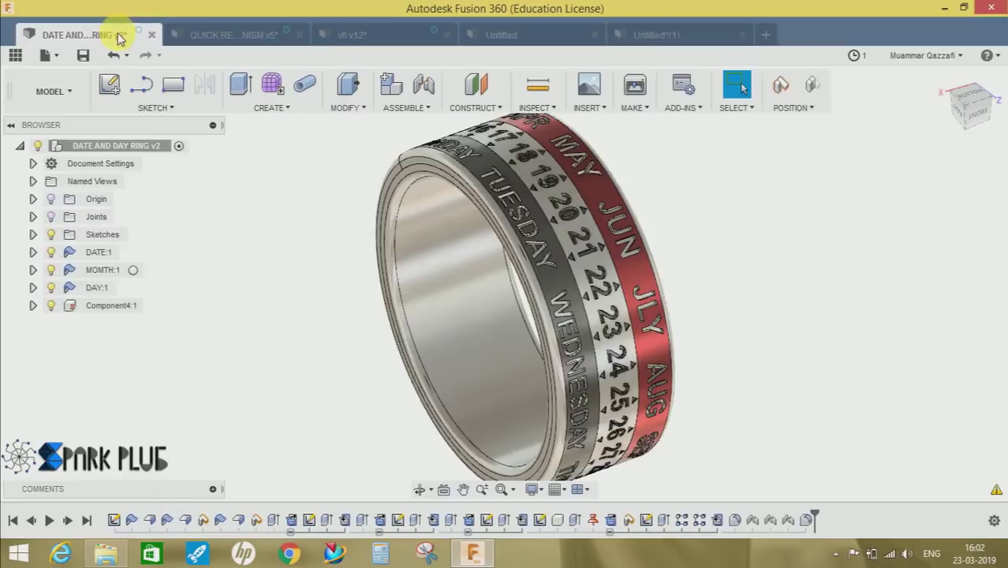
{"action": "middle_click_drag", "start_coordinate": [394, 299], "coordinate": [412, 438], "text": "shift"}
{"action": "middle_click_drag", "start_coordinate": [456, 380], "coordinate": [479, 423]}
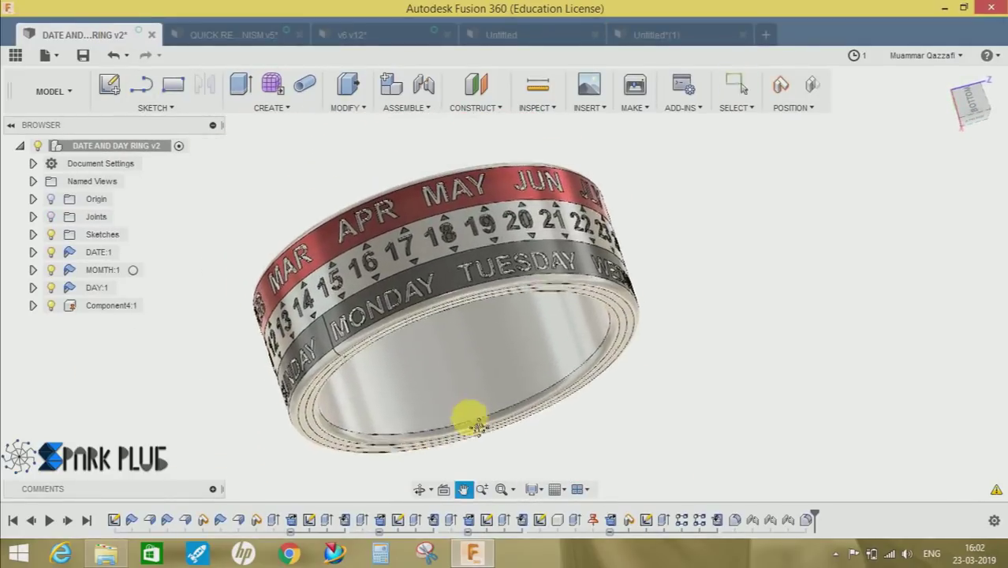
{"action": "scroll", "coordinate": [472, 354], "scroll_direction": "down", "scroll_amount": 3}
{"action": "scroll", "coordinate": [472, 354], "scroll_direction": "up", "scroll_amount": 4}
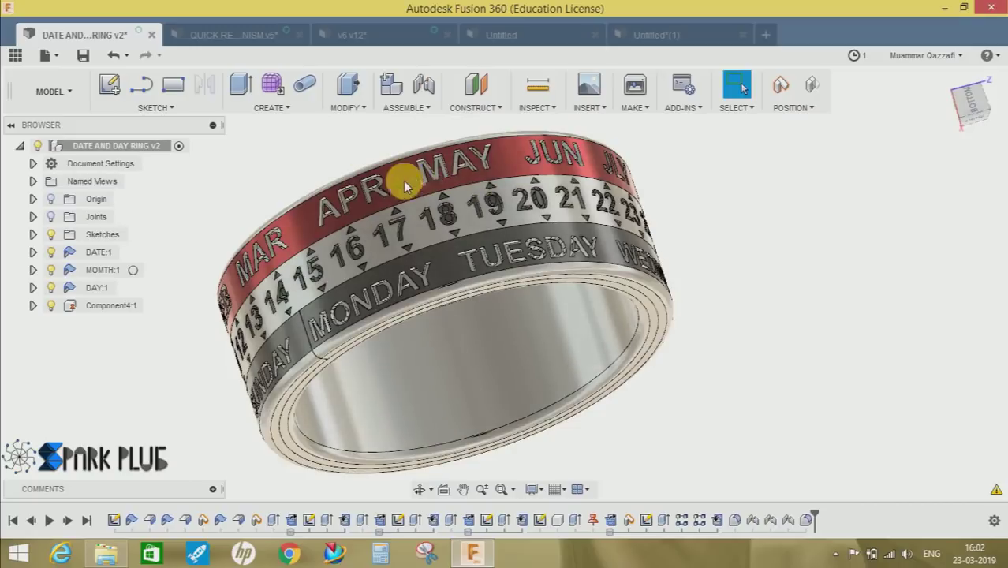
- Rotate the month, date and day bands around the ring and view the assembly from several angles
{"action": "left_click_drag", "start_coordinate": [405, 184], "coordinate": [462, 243]}
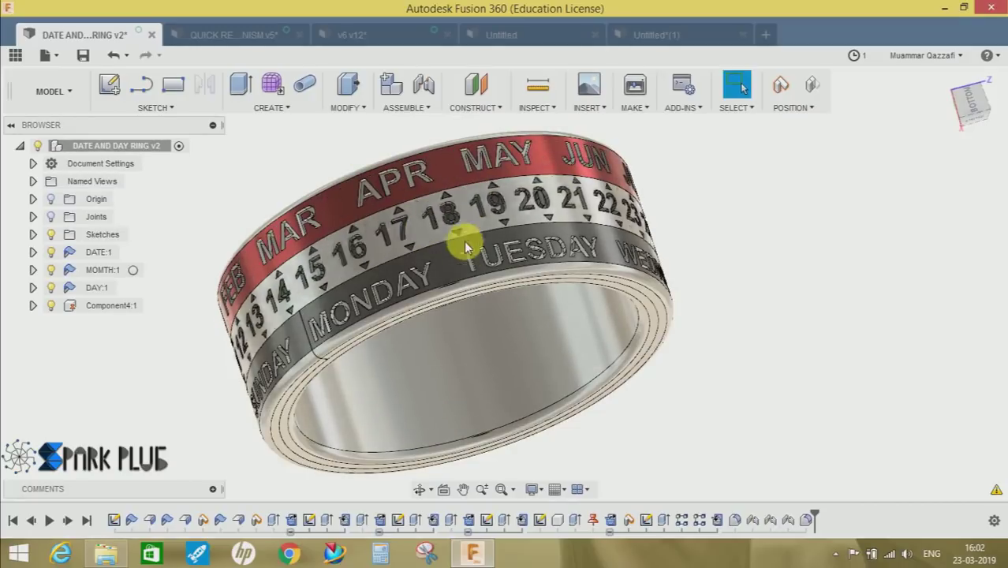
{"action": "left_click_drag", "start_coordinate": [382, 286], "coordinate": [611, 197]}
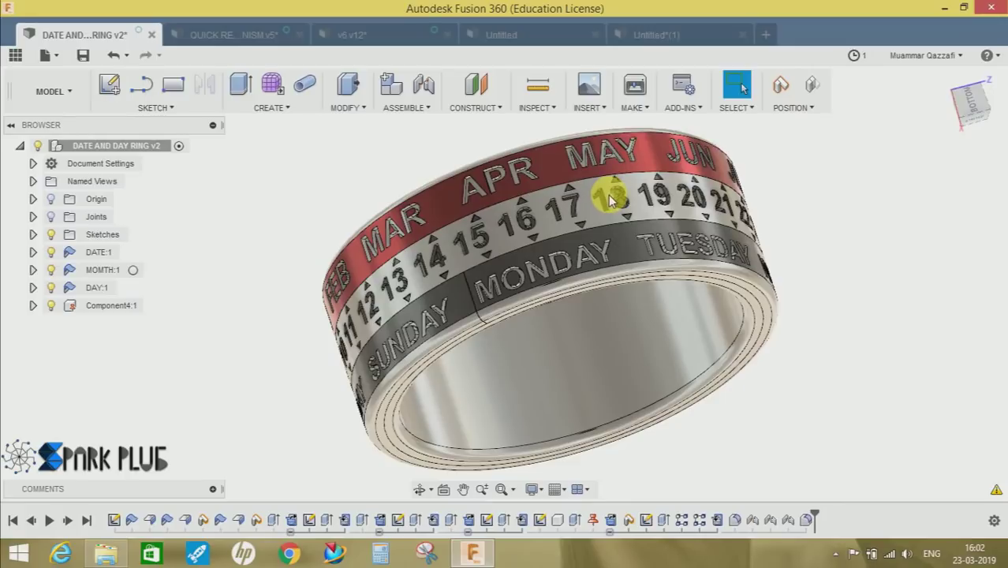
{"action": "scroll", "coordinate": [609, 200], "scroll_direction": "down", "scroll_amount": 3}
{"action": "middle_click_drag", "start_coordinate": [584, 286], "coordinate": [582, 334]}
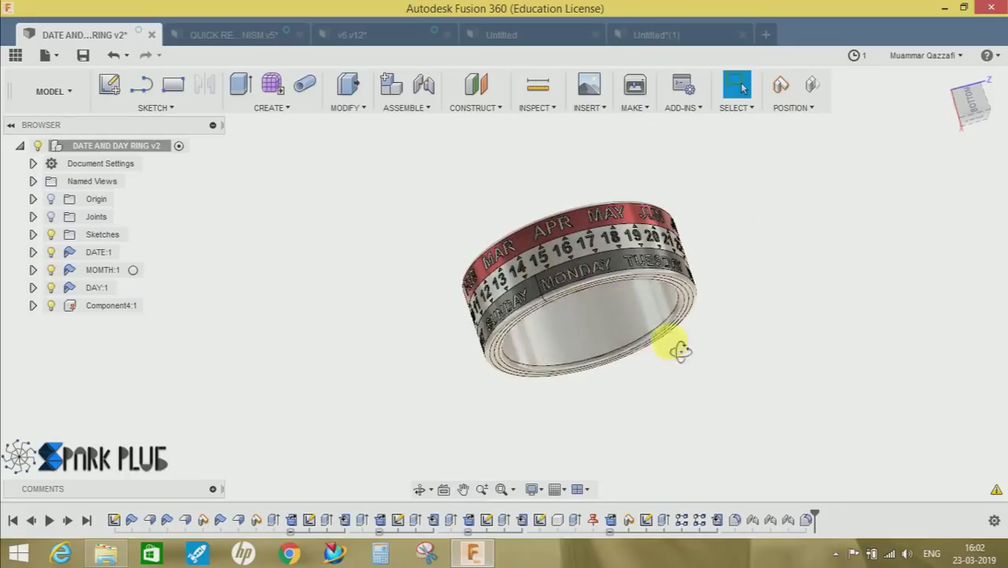
{"action": "middle_click_drag", "start_coordinate": [680, 350], "coordinate": [649, 219], "text": "shift"}
{"action": "middle_click_drag", "start_coordinate": [685, 392], "coordinate": [671, 370], "text": "shift"}
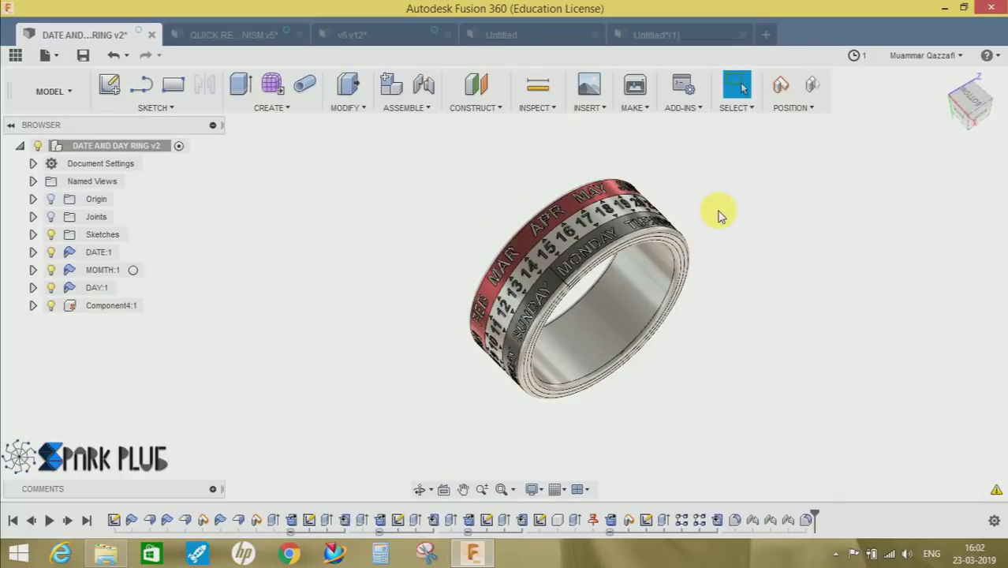